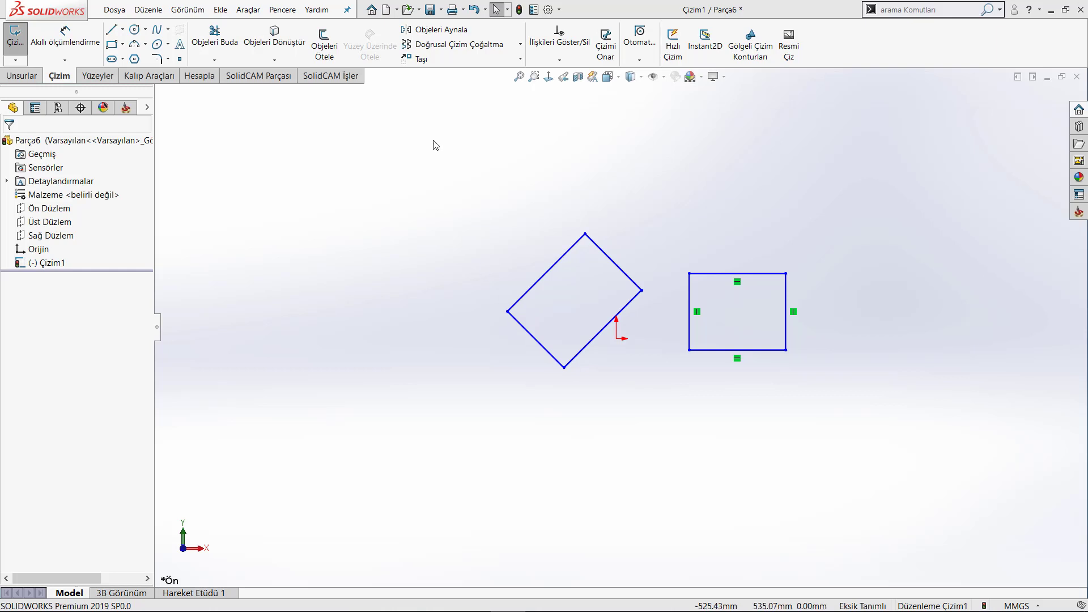
Step: Box-select both old sketch shapes and delete them
left_click_drag(429, 121, 876, 452)
key("Delete")
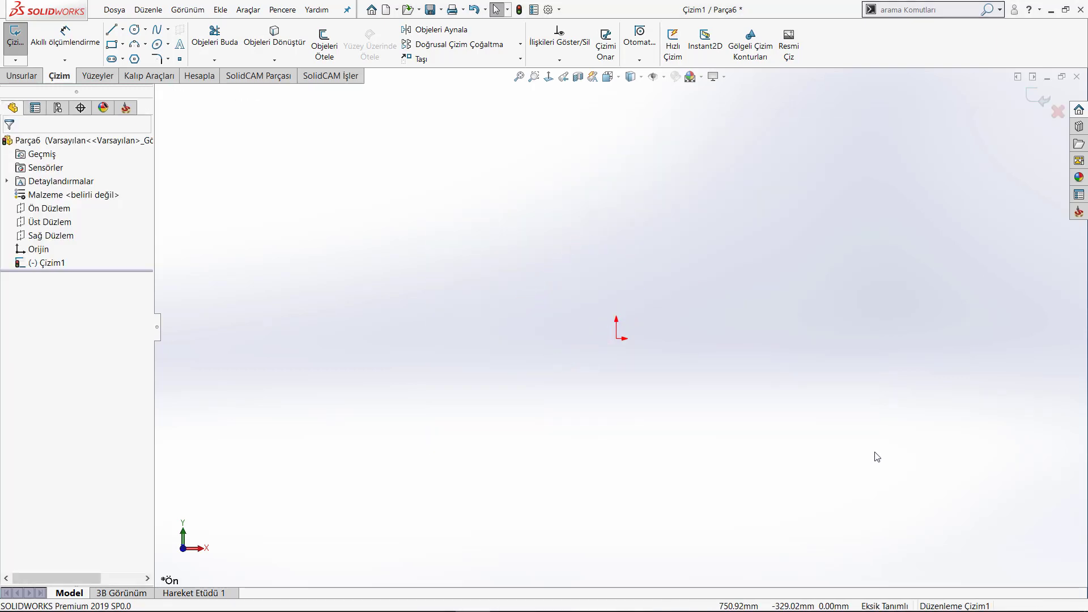
scroll(658, 348, "down", 1)
Step: Draw a rectangle around the origin
right_click_drag(685, 300, 700, 366)
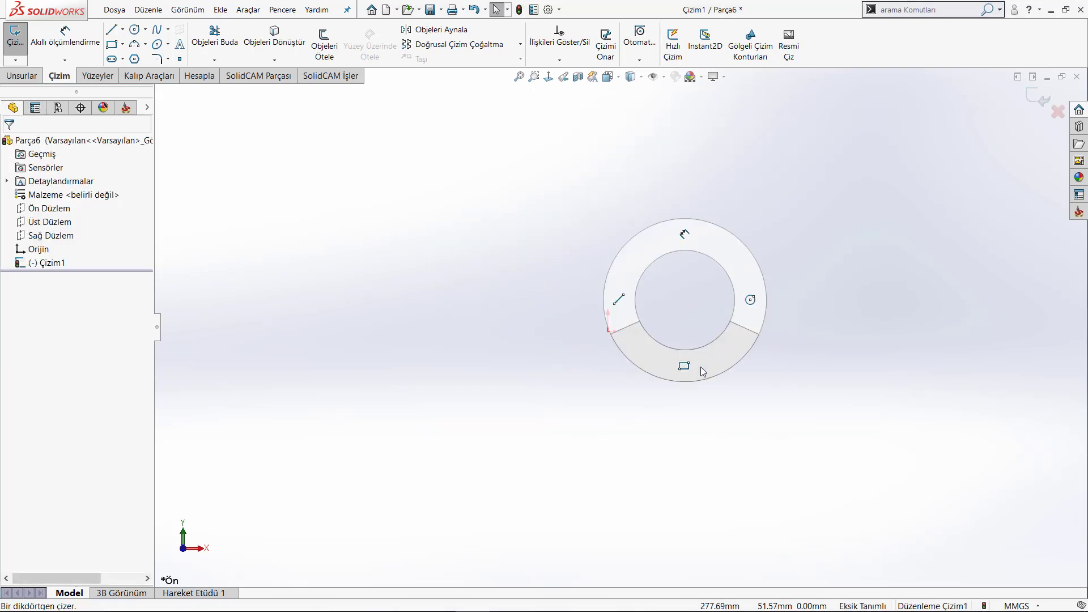
left_click(496, 241)
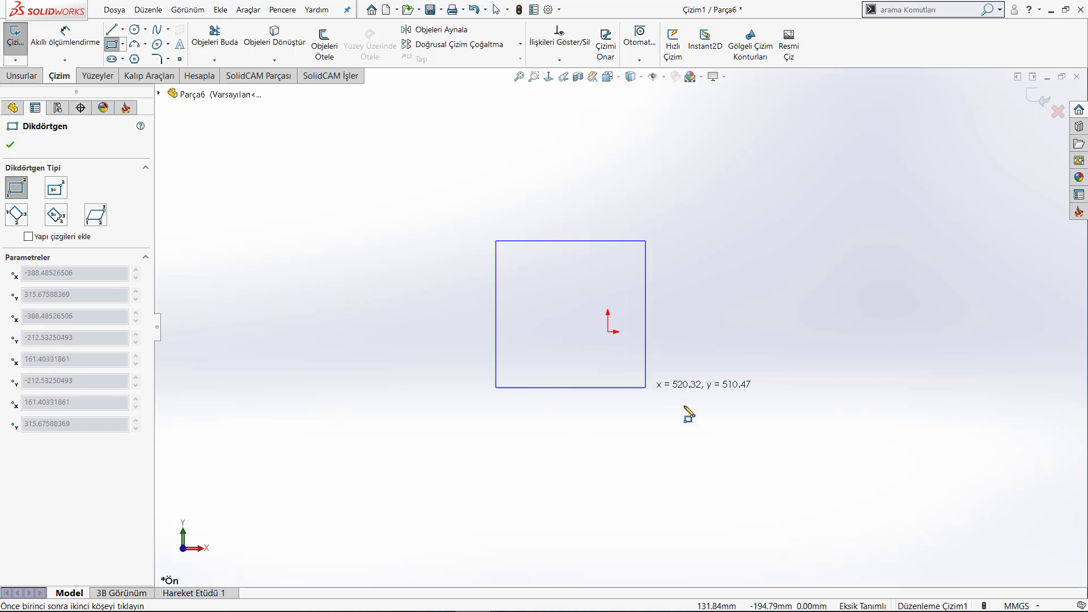
left_click(794, 425)
Step: Draw a small circle centred on the origin inside the rectangle
right_click_drag(738, 340, 749, 327)
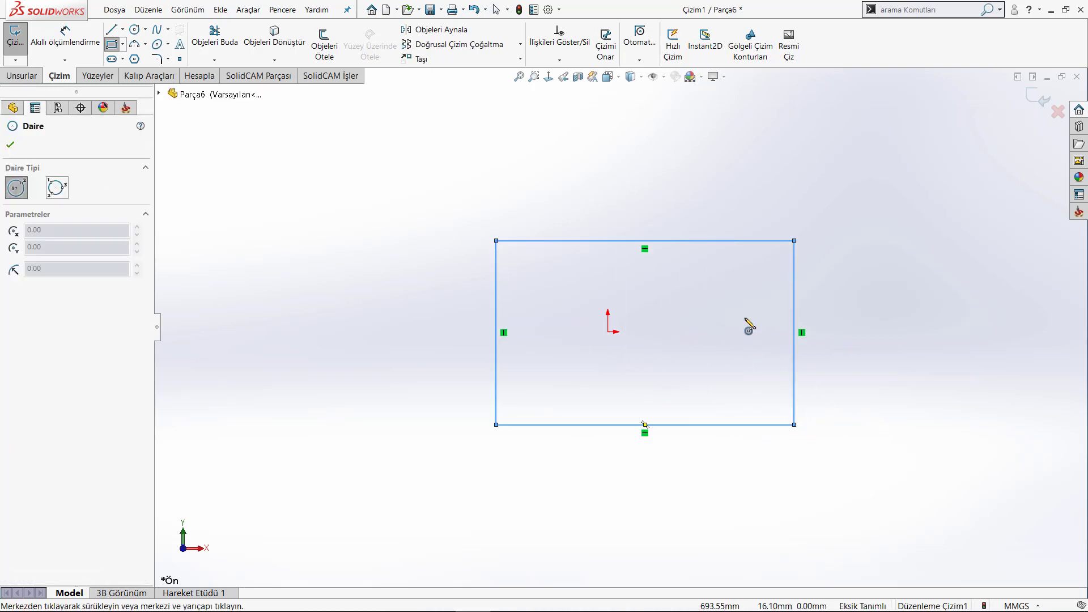
left_click(645, 332)
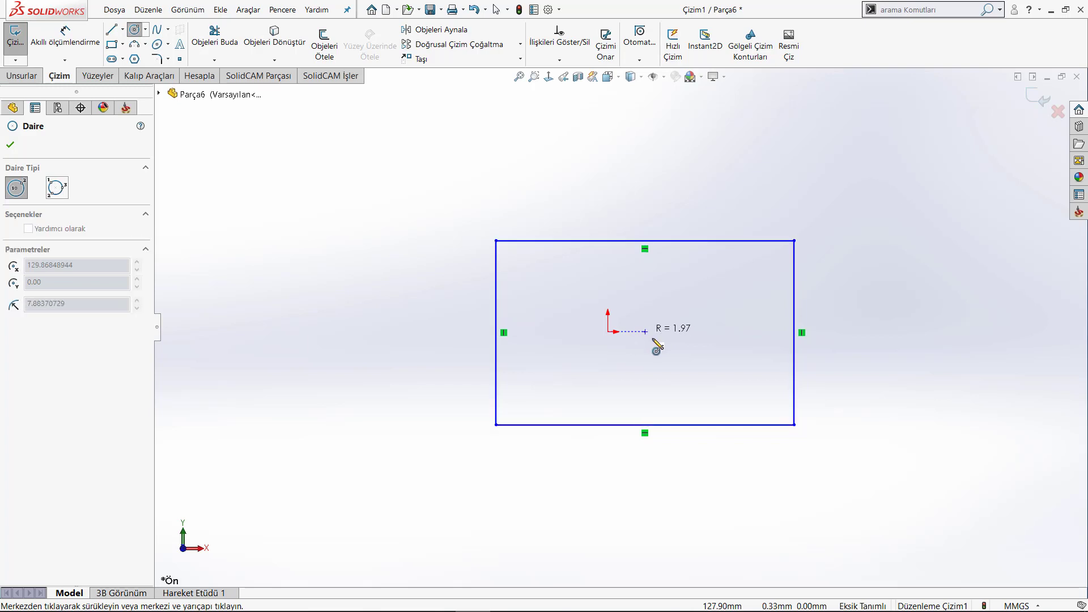
left_click(672, 349)
scroll(624, 326, "up", 3)
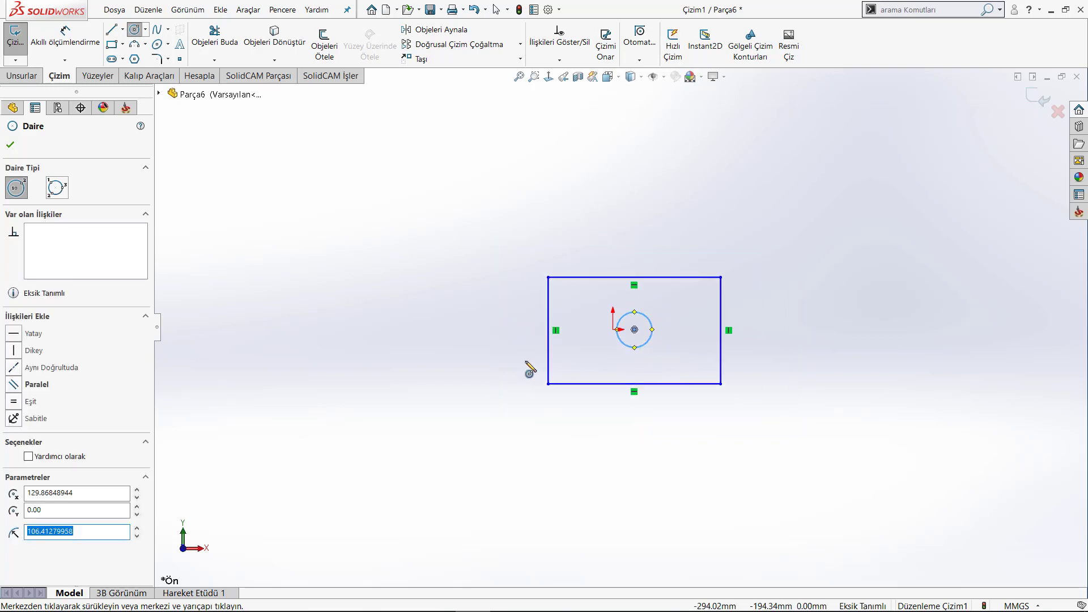
scroll(465, 348, "down", 2)
Step: Draw a larger circle of about 270 radius and move it left of the rectangle
left_click(310, 218)
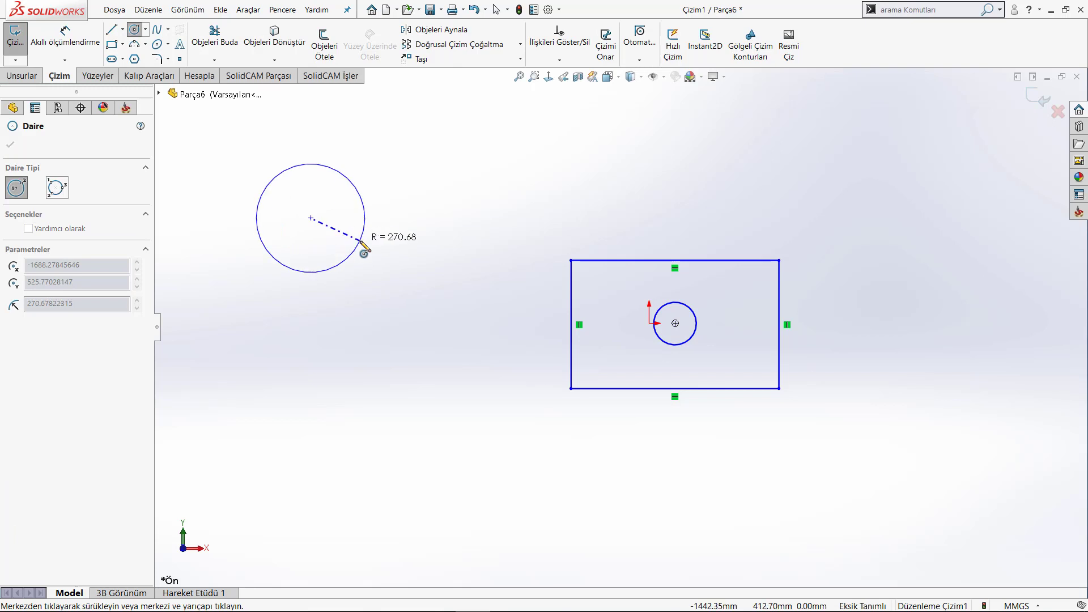
left_click(358, 244)
right_click(454, 255)
left_click(481, 263)
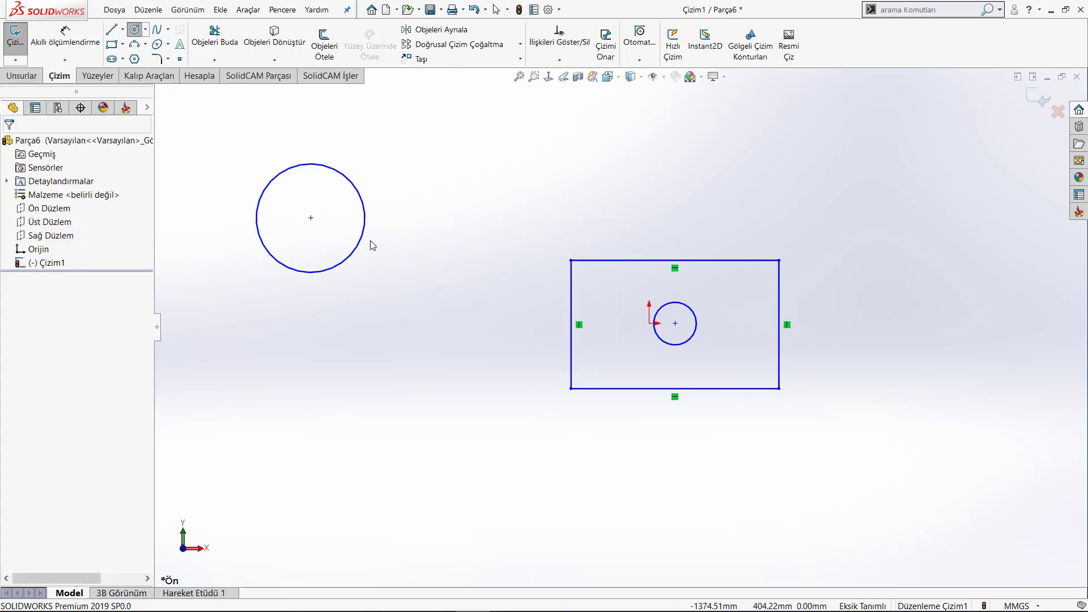
left_click_drag(311, 218, 437, 324)
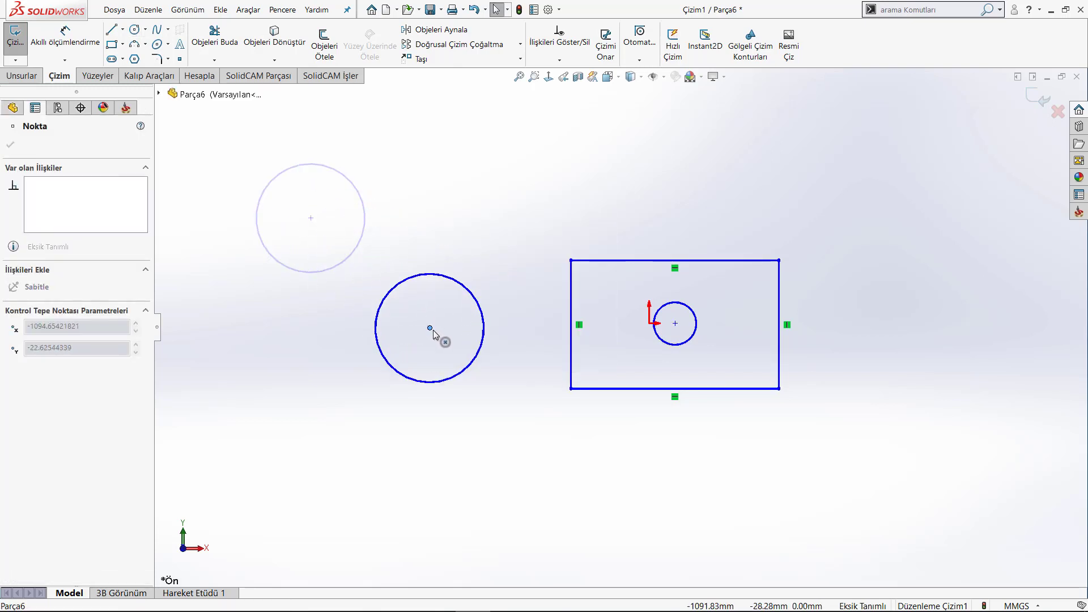
left_click(448, 199)
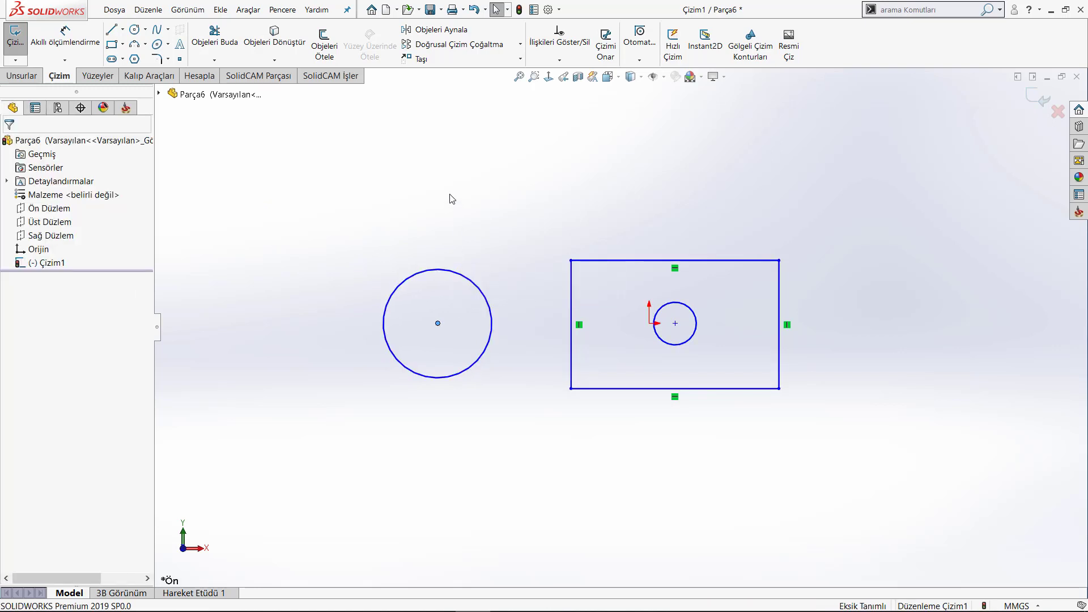
scroll(485, 347, "down", 1)
scroll(444, 244, "up", 1)
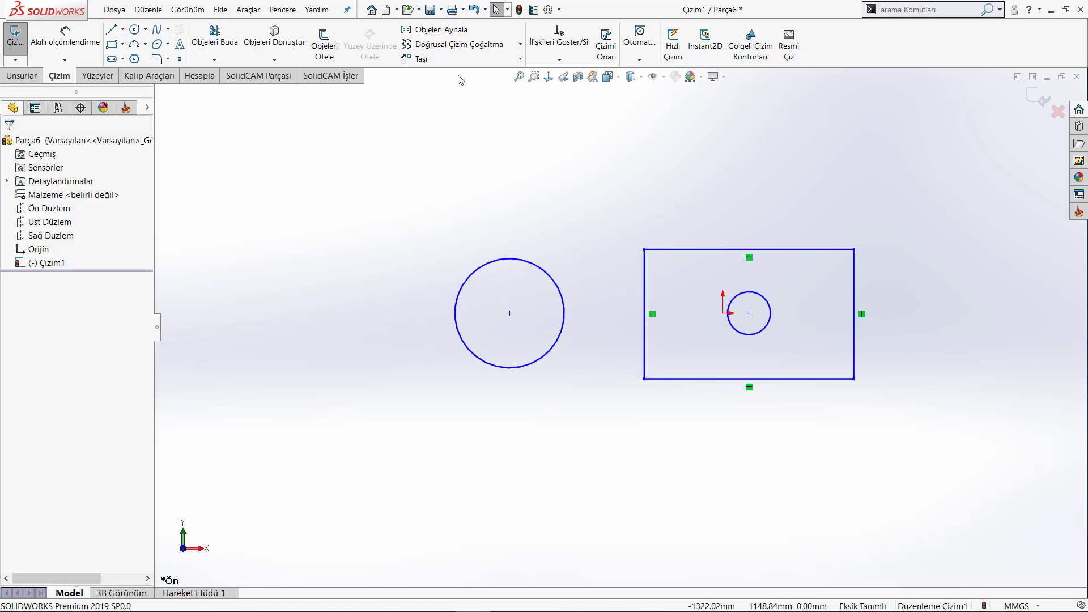
left_click(520, 59)
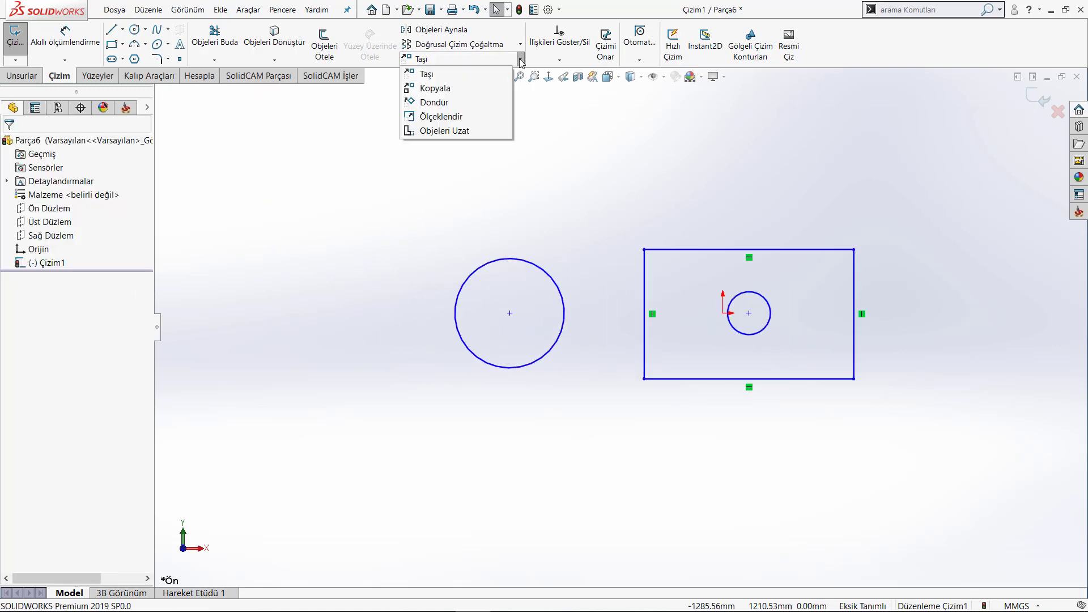
left_click(458, 116)
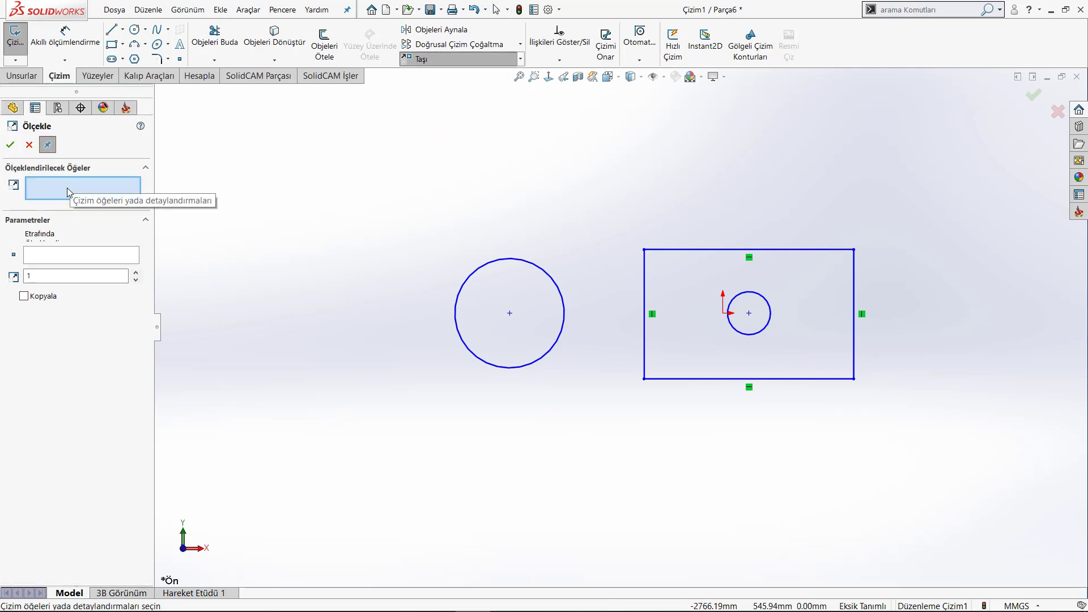
left_click(506, 265)
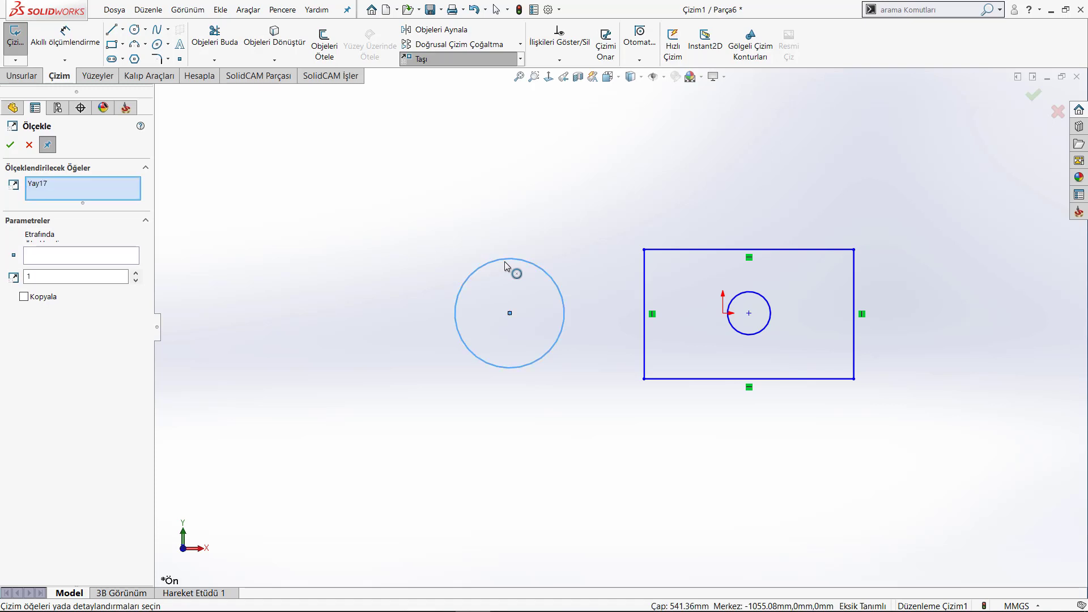
left_click(105, 260)
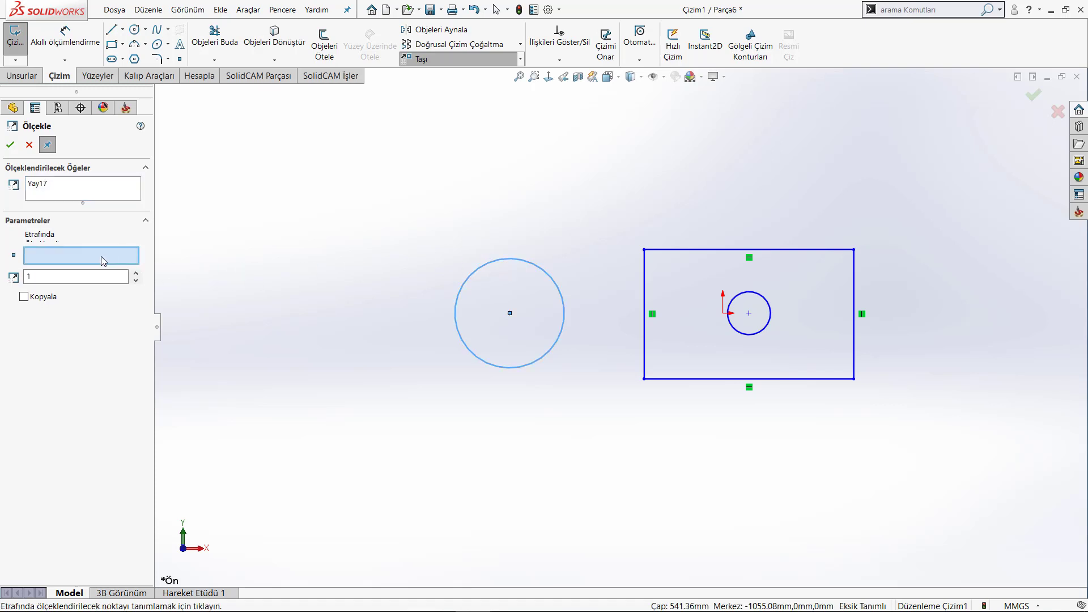
left_click(509, 313)
left_click(61, 281)
type("3")
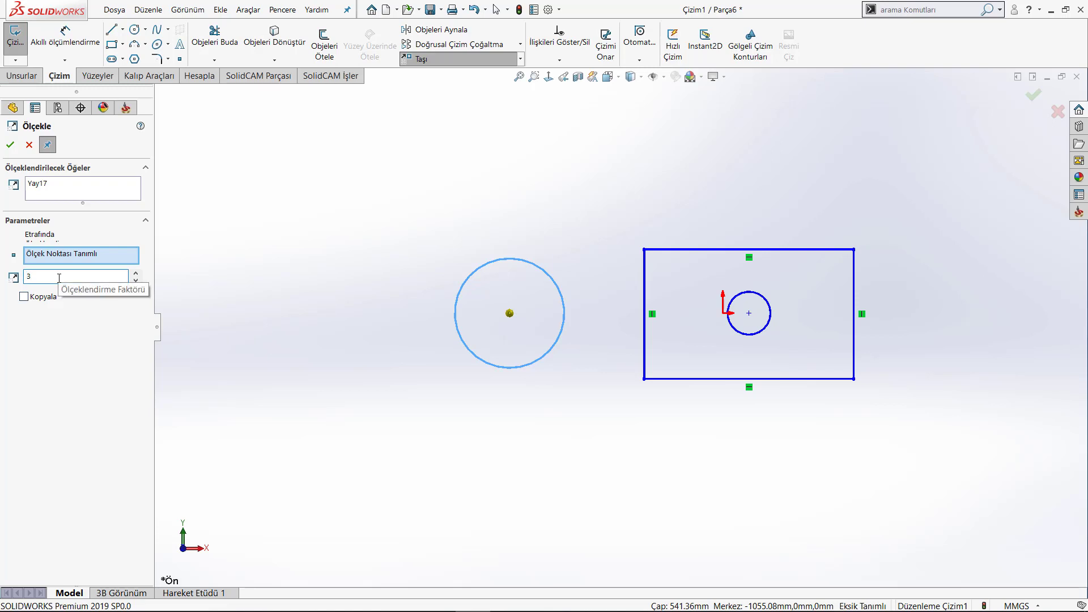
left_click(10, 147)
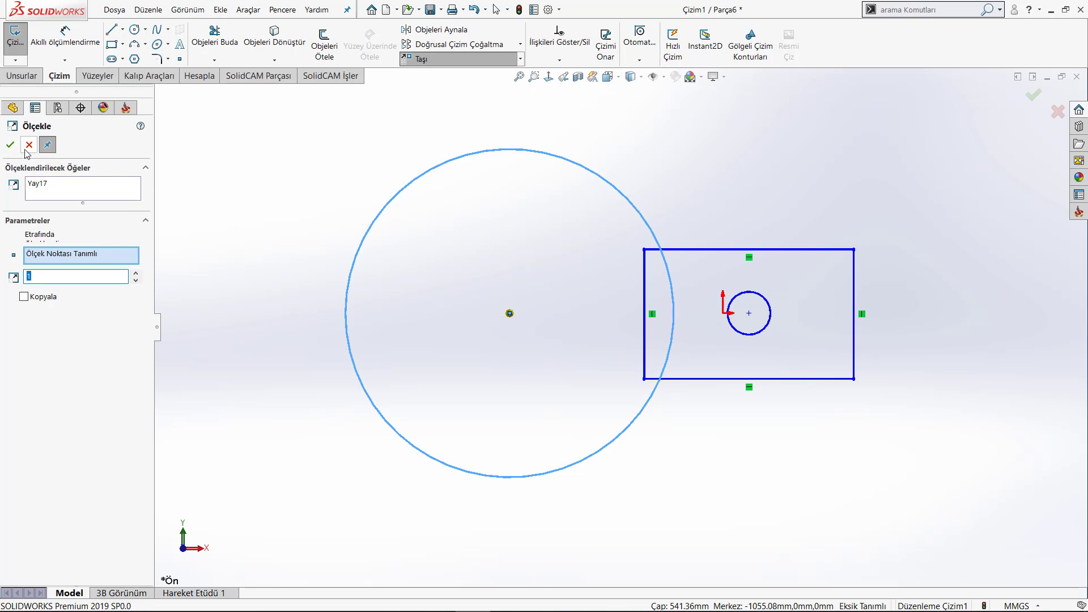
left_click(472, 9)
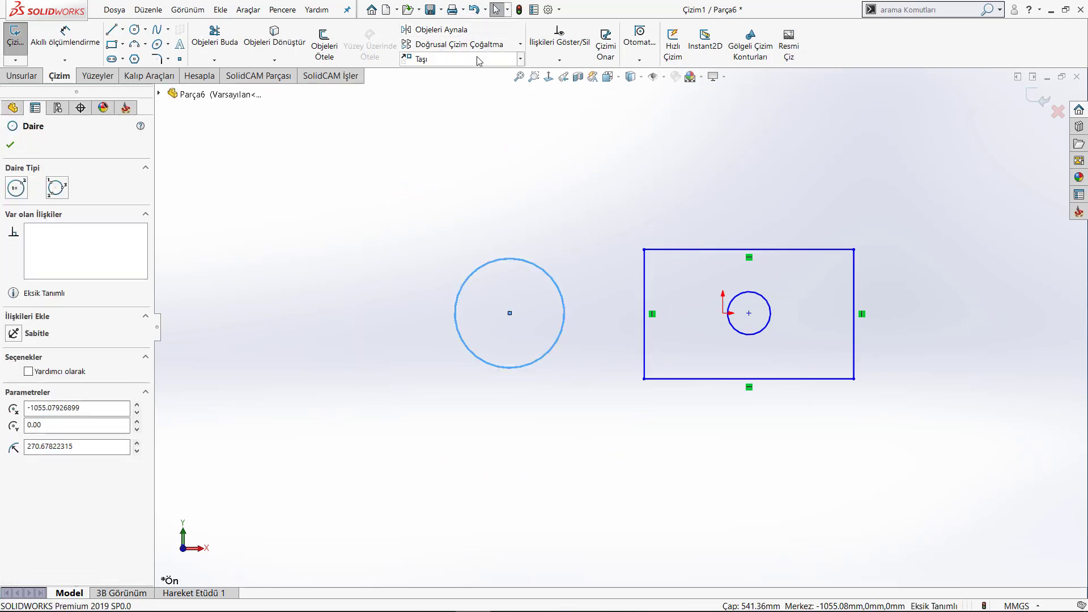
left_click(520, 58)
left_click(353, 277)
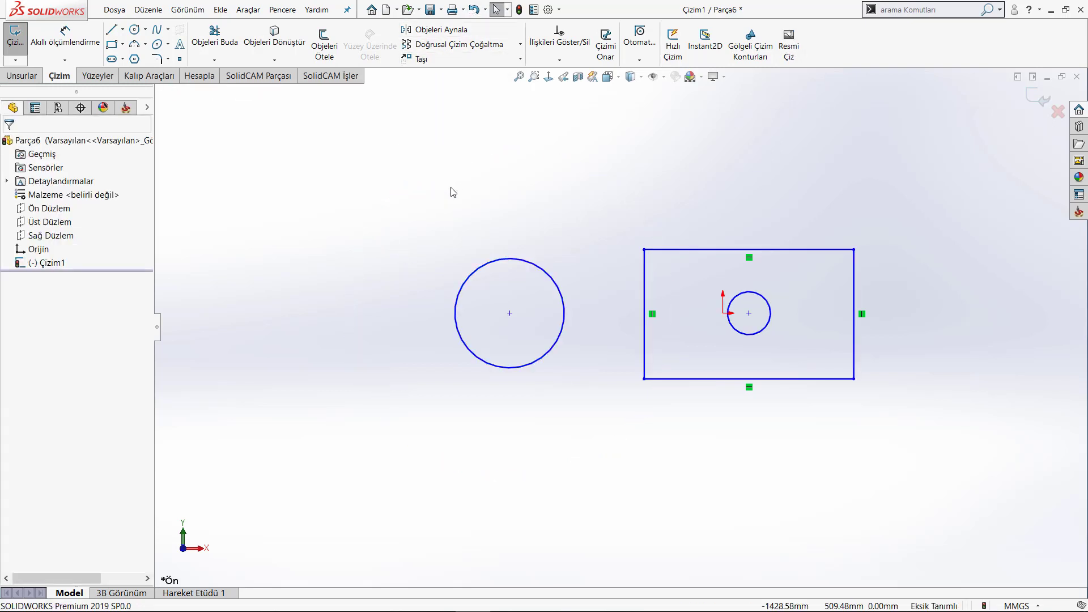
Step: Preview a 2× Scale of the left circle about its leftmost point, then abandon it
left_click(521, 61)
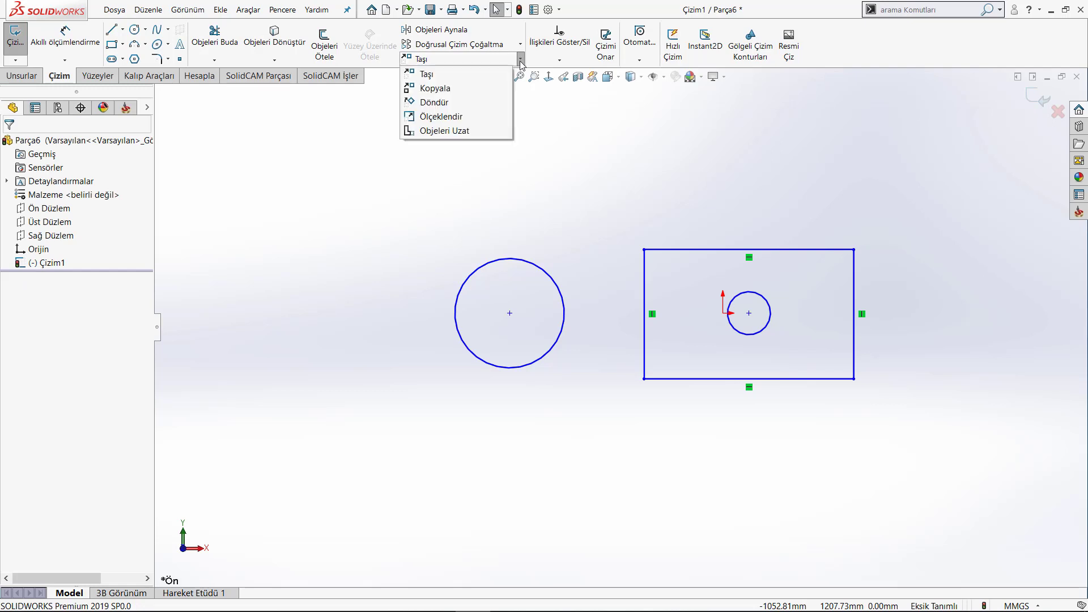
left_click(445, 118)
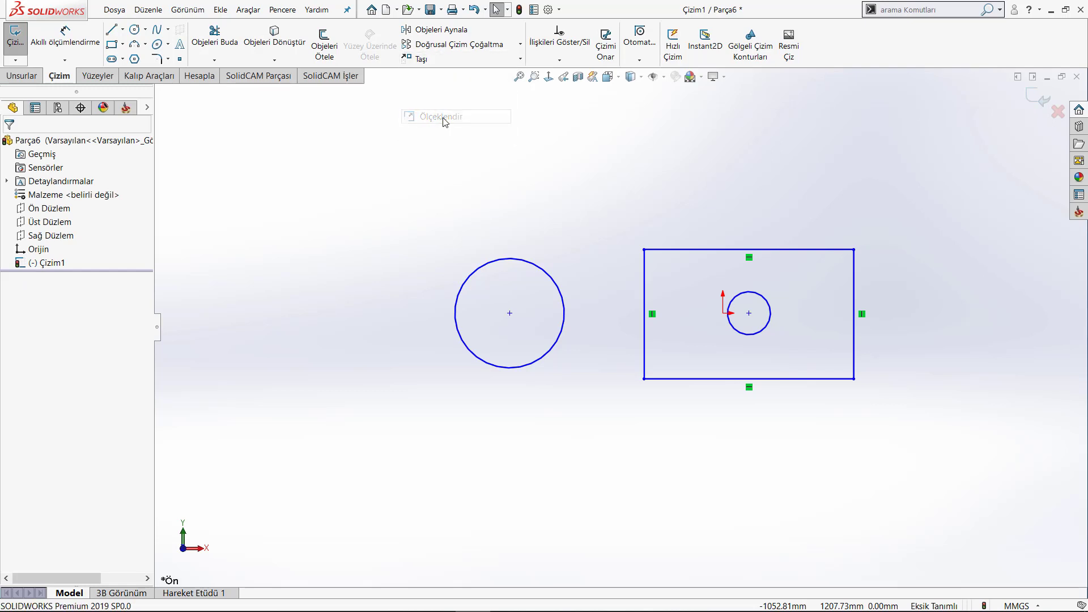
left_click(493, 263)
left_click(96, 256)
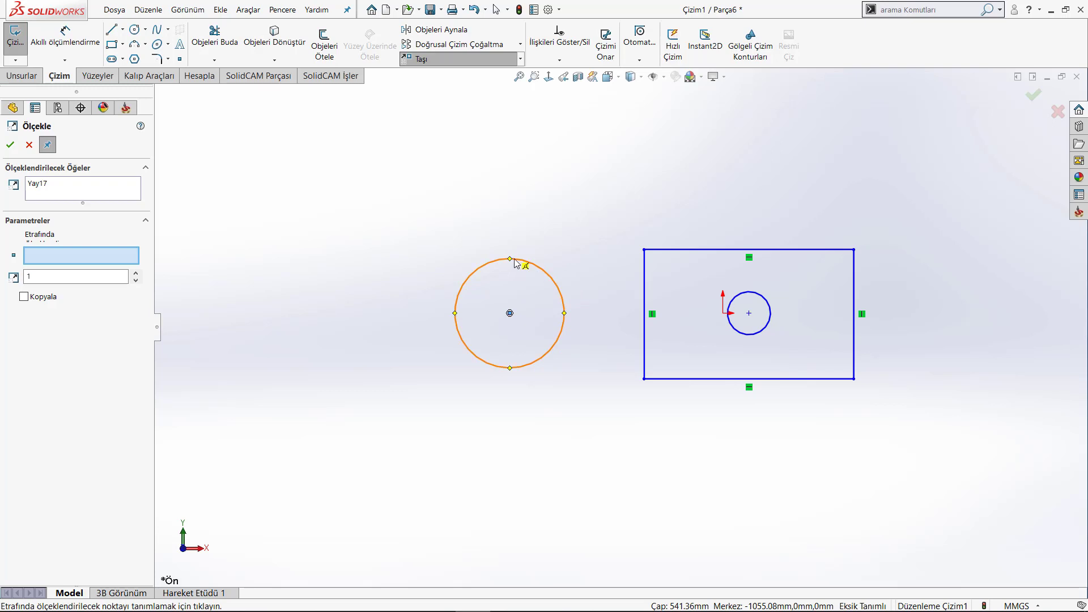
left_click(455, 313)
type("2")
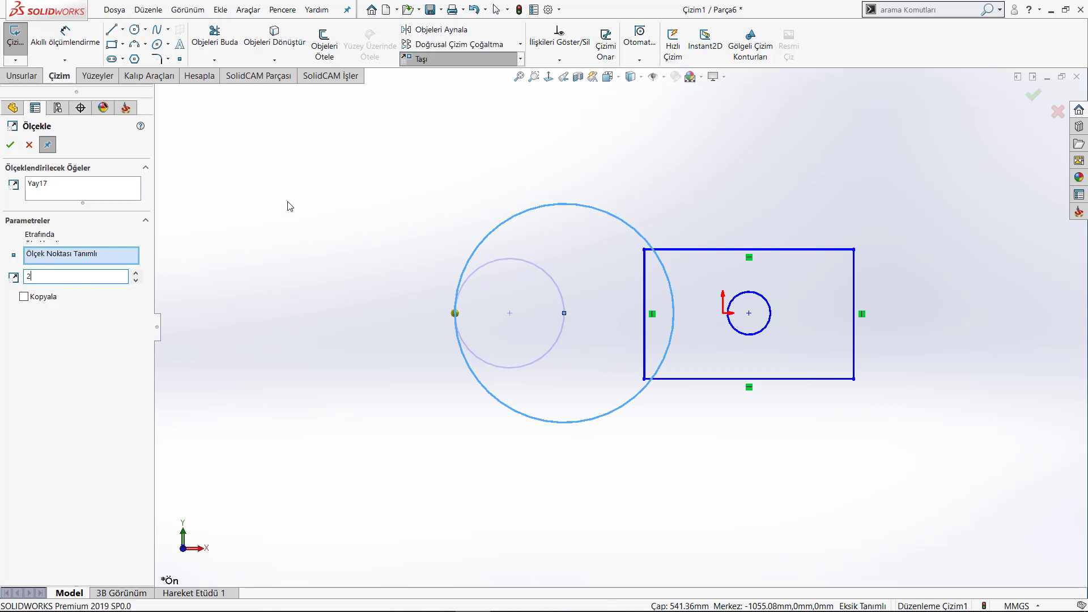
left_click(472, 10)
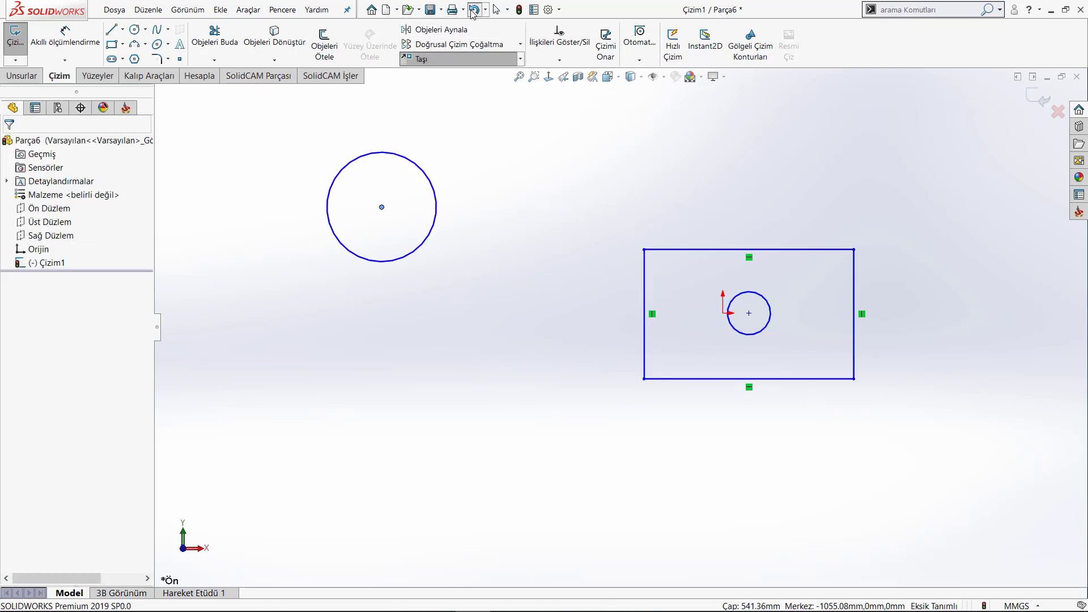
Step: Move the left circle back beside the rectangle
left_click(501, 171)
left_click_drag(381, 206, 496, 307)
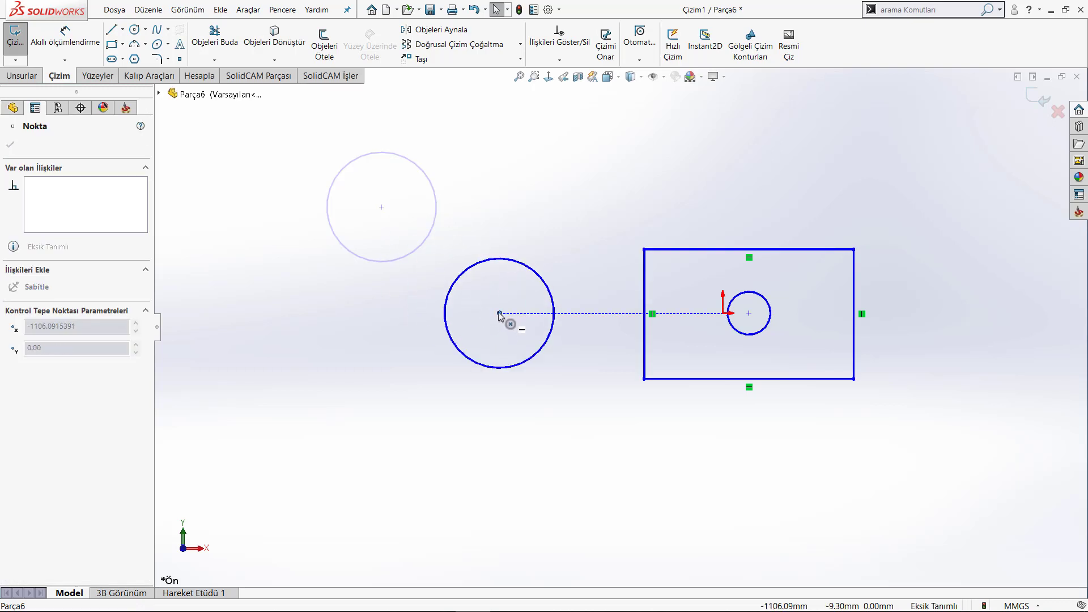
left_click(501, 173)
Step: Start Ölçekle on the small left circle with its centre as the scale point
left_click(519, 58)
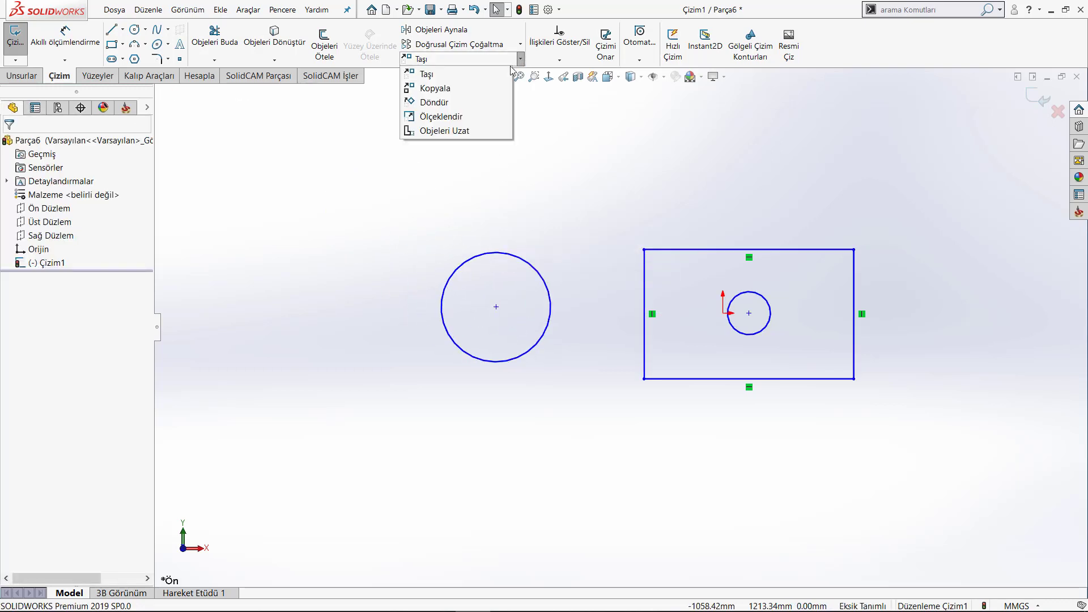
left_click(446, 116)
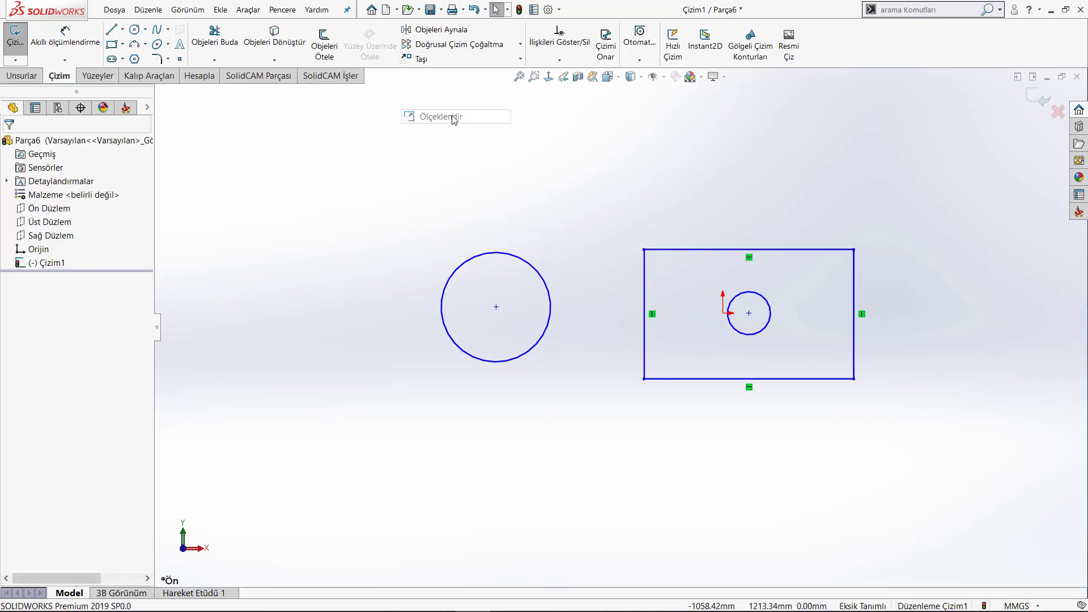
left_click(510, 257)
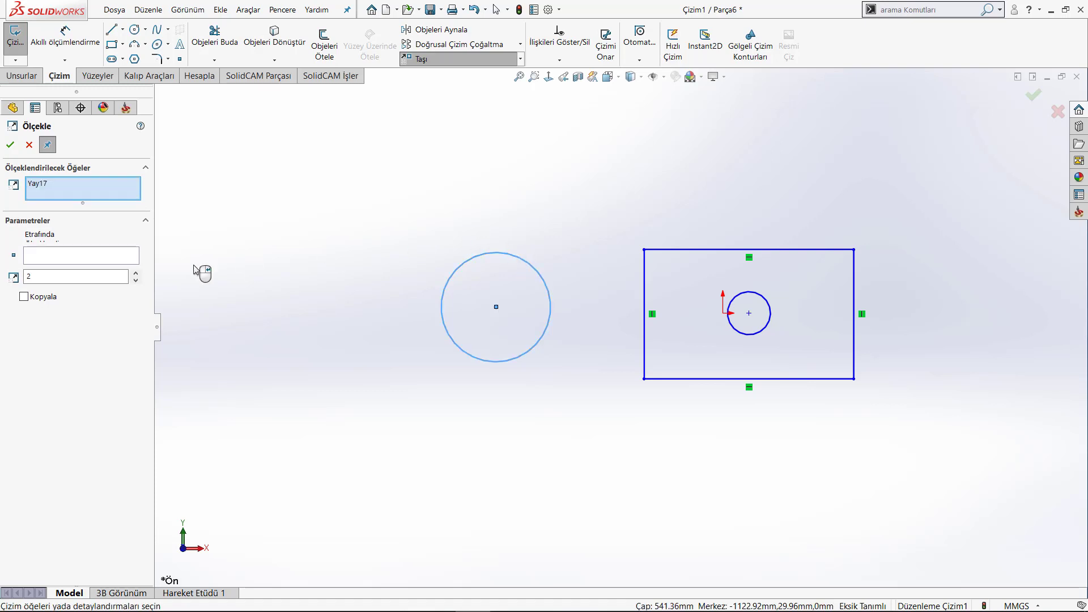
left_click(78, 260)
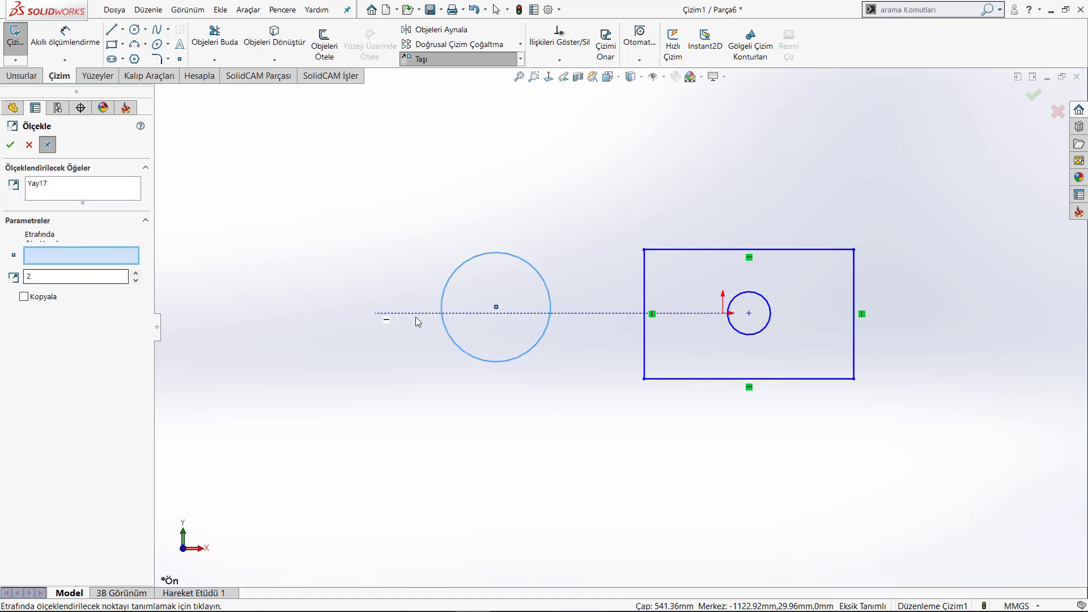
left_click(496, 309)
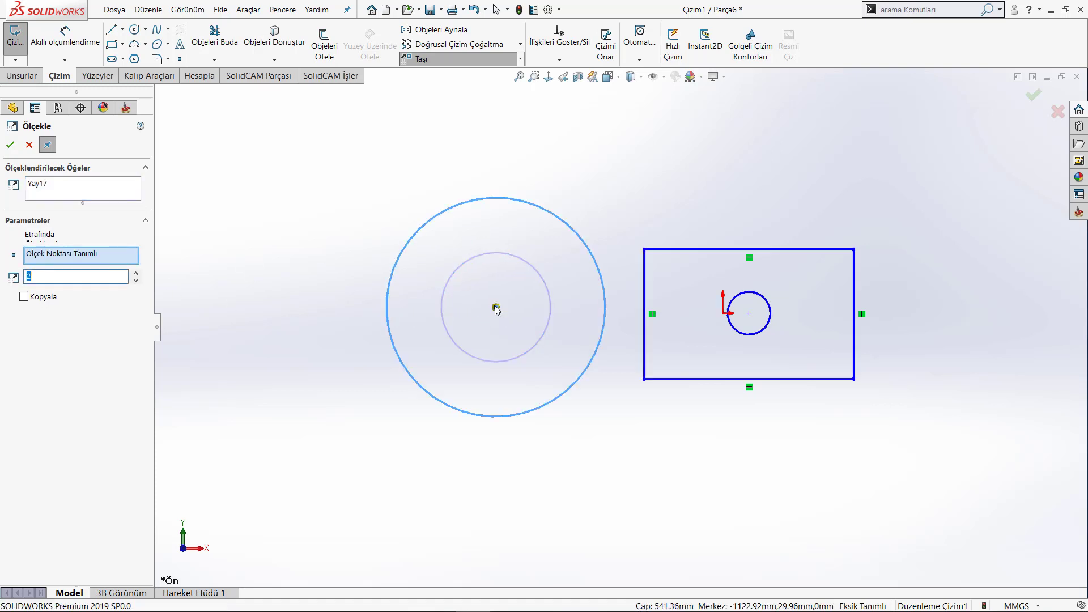
Step: Tick Kopyala, set 4 copies at factor 2, and confirm the scaling
left_click(31, 298)
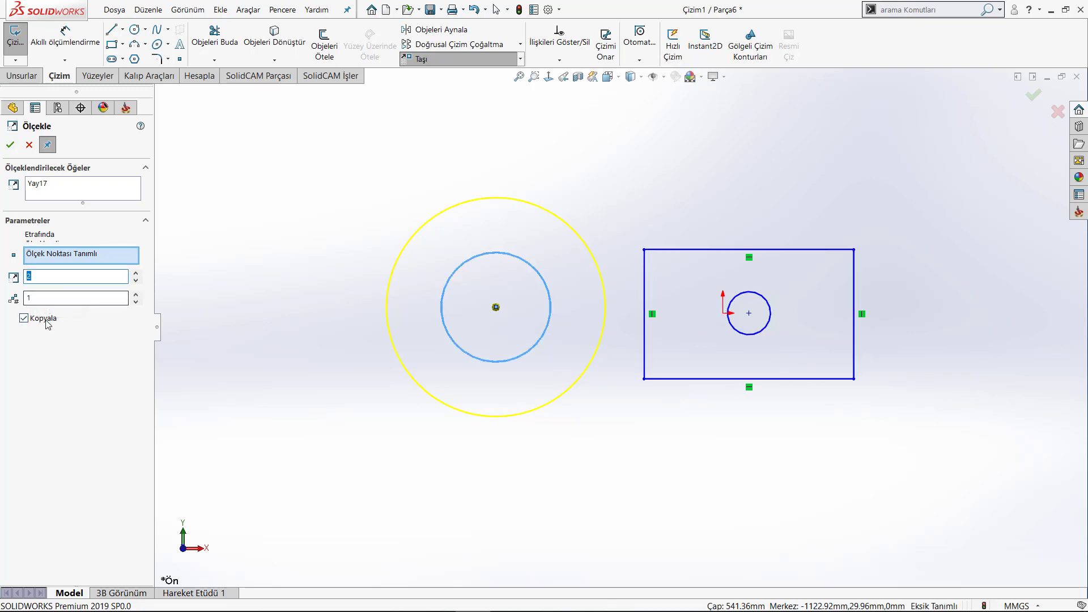
left_click(135, 295)
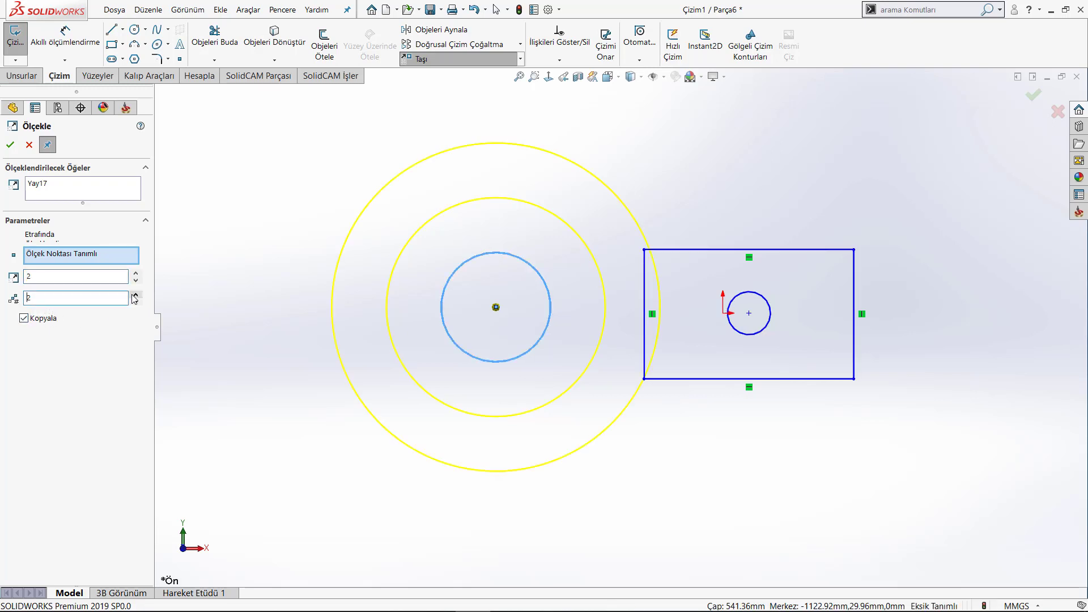
left_click(135, 295)
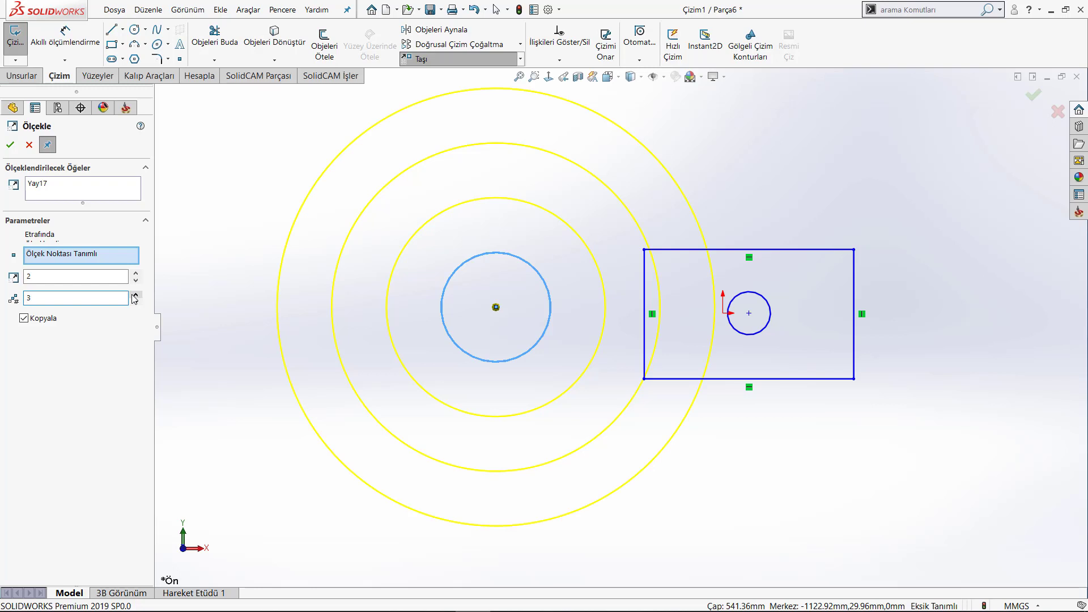
left_click(135, 295)
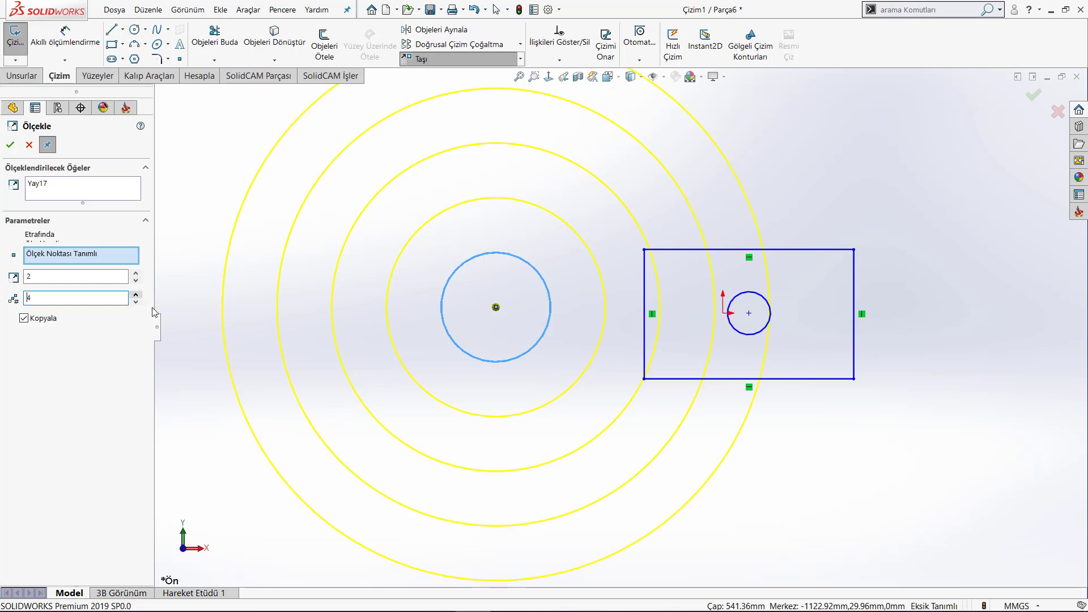
scroll(300, 307, "up", 2)
scroll(532, 305, "up", 1)
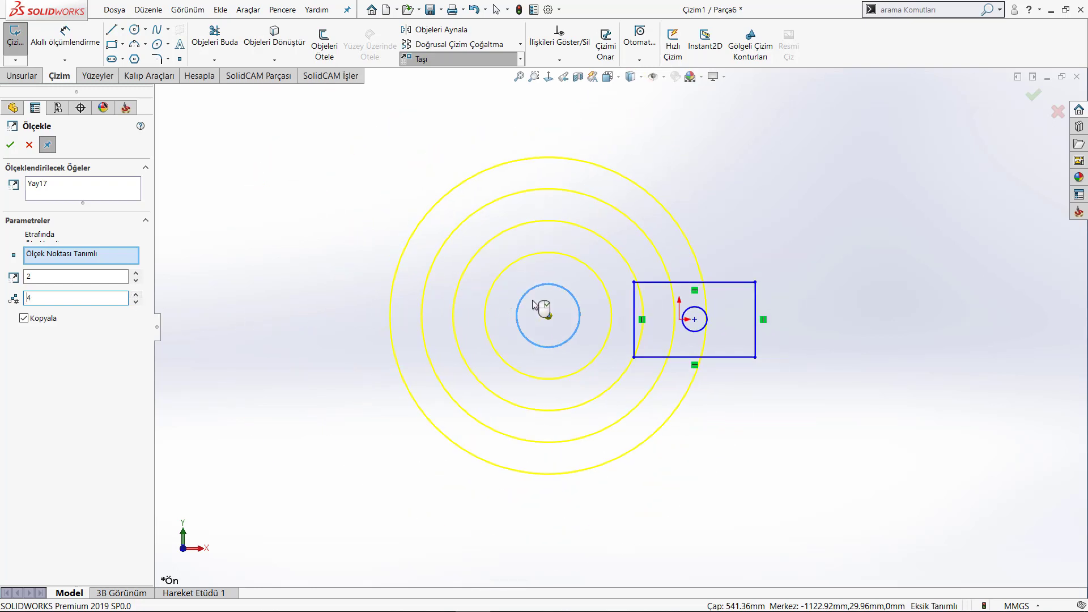
right_click(451, 315)
key("Escape")
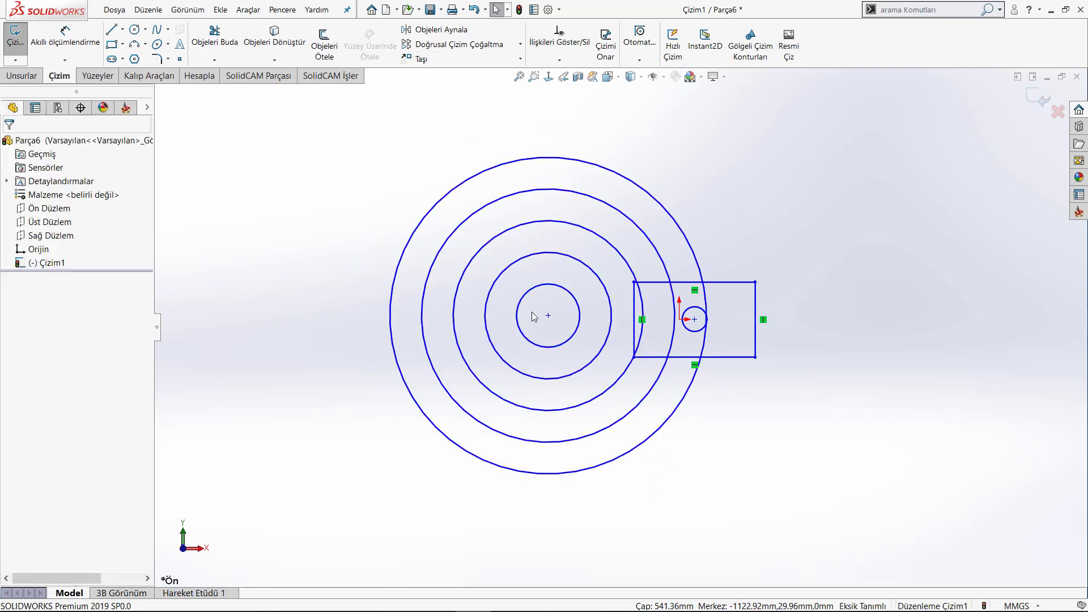
left_click_drag(548, 316, 300, 315)
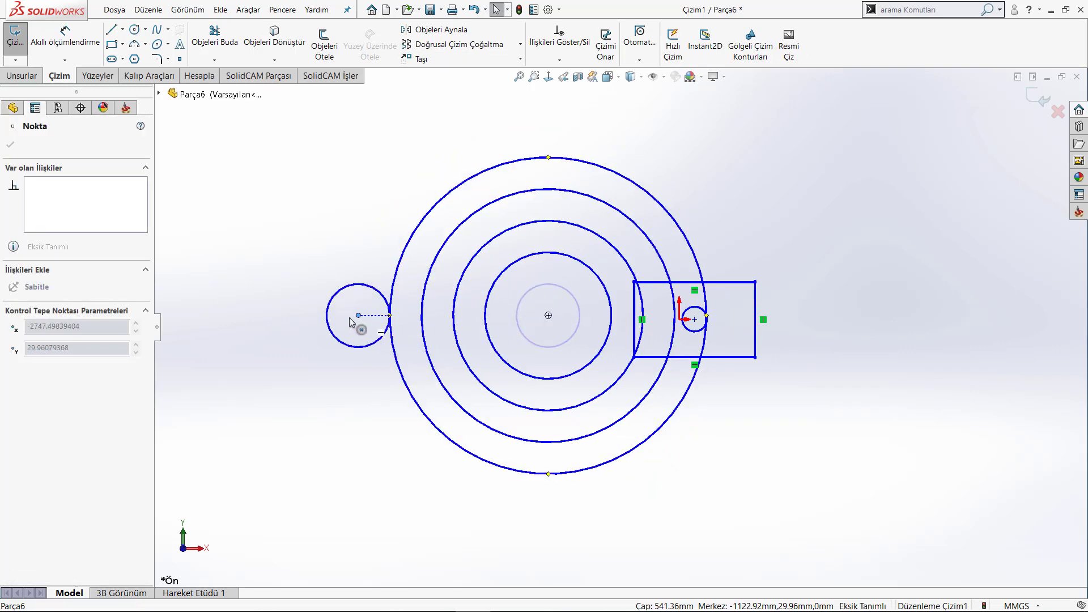
key("Escape")
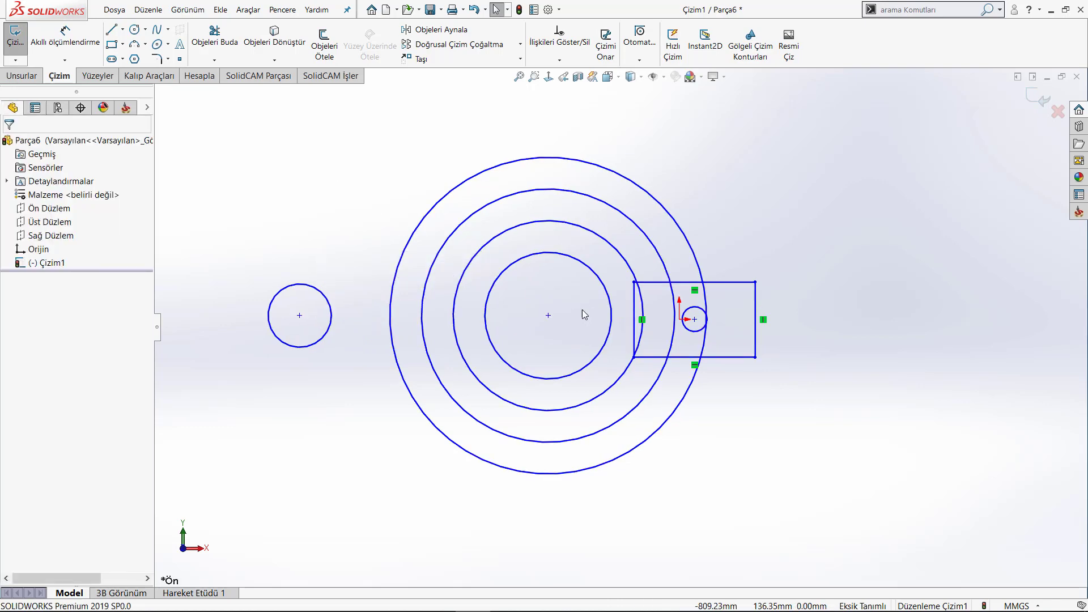
left_click_drag(548, 316, 285, 181)
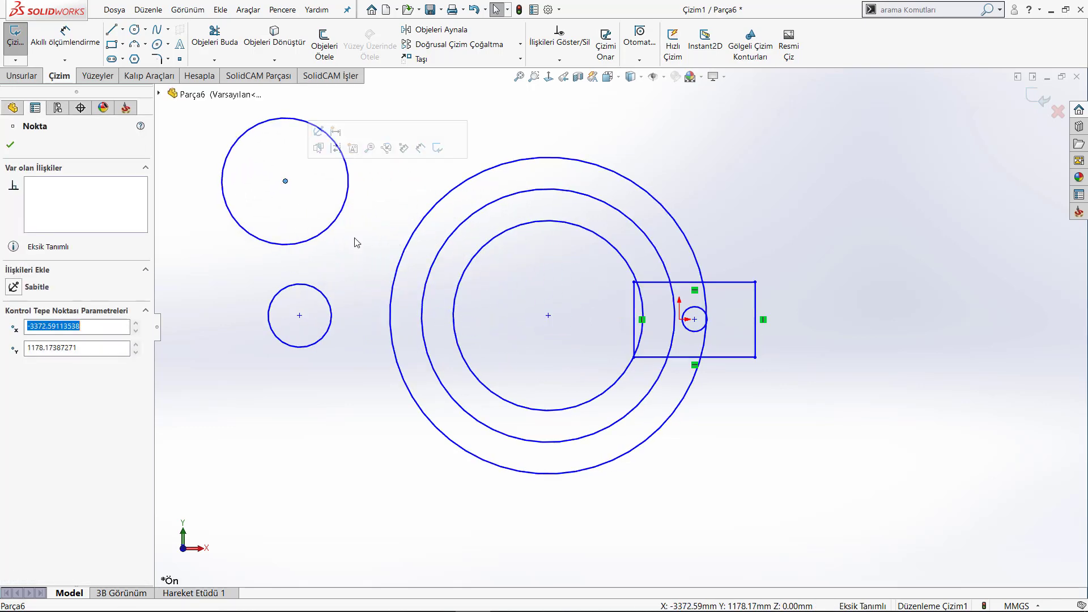
left_click_drag(548, 316, 277, 465)
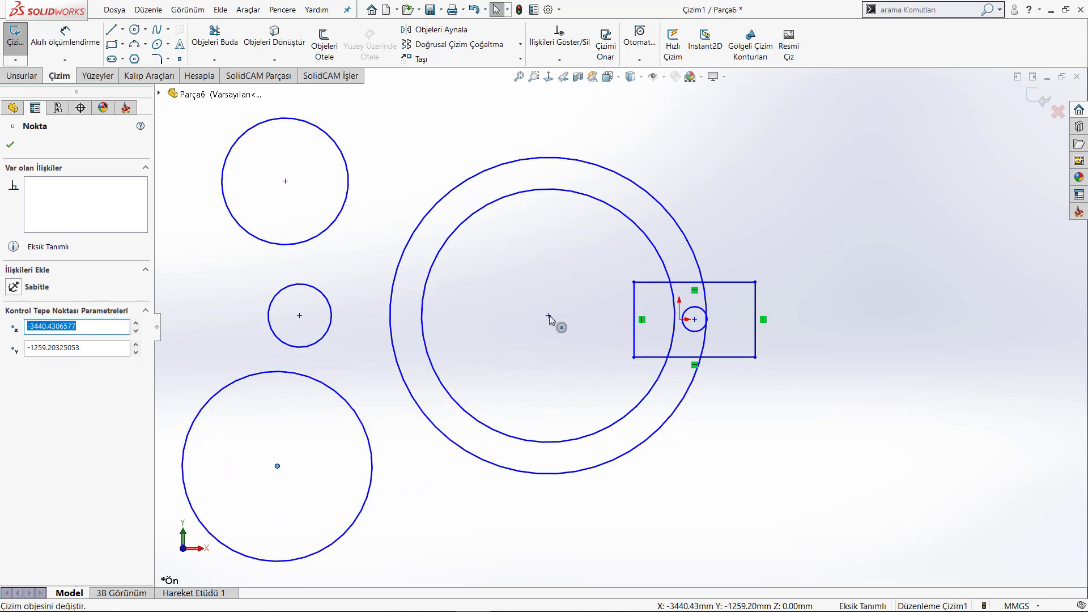
left_click_drag(548, 316, 888, 216)
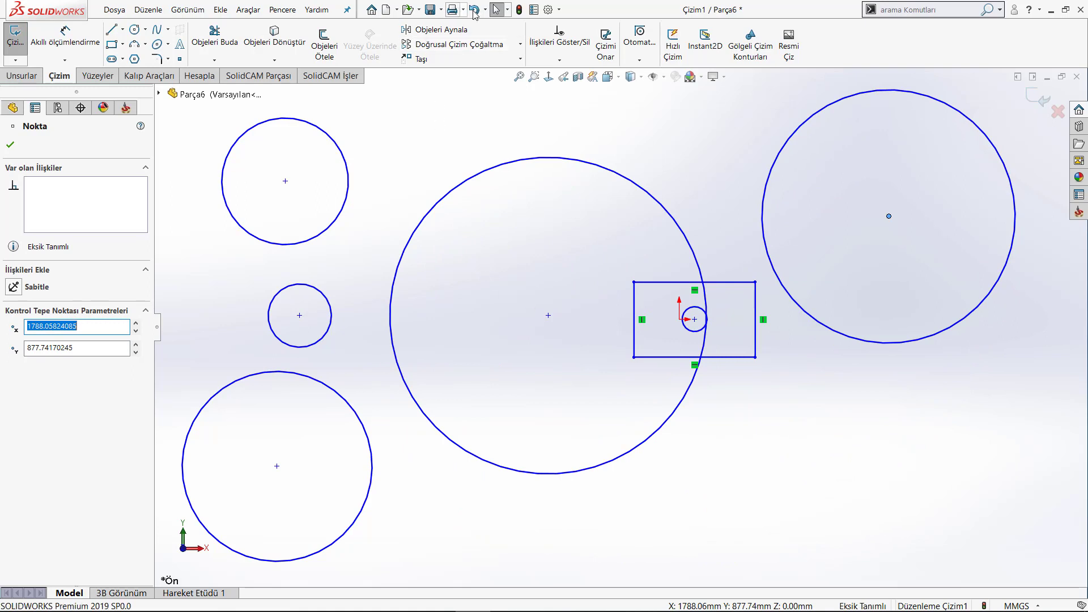
left_click(473, 10)
left_click(473, 9)
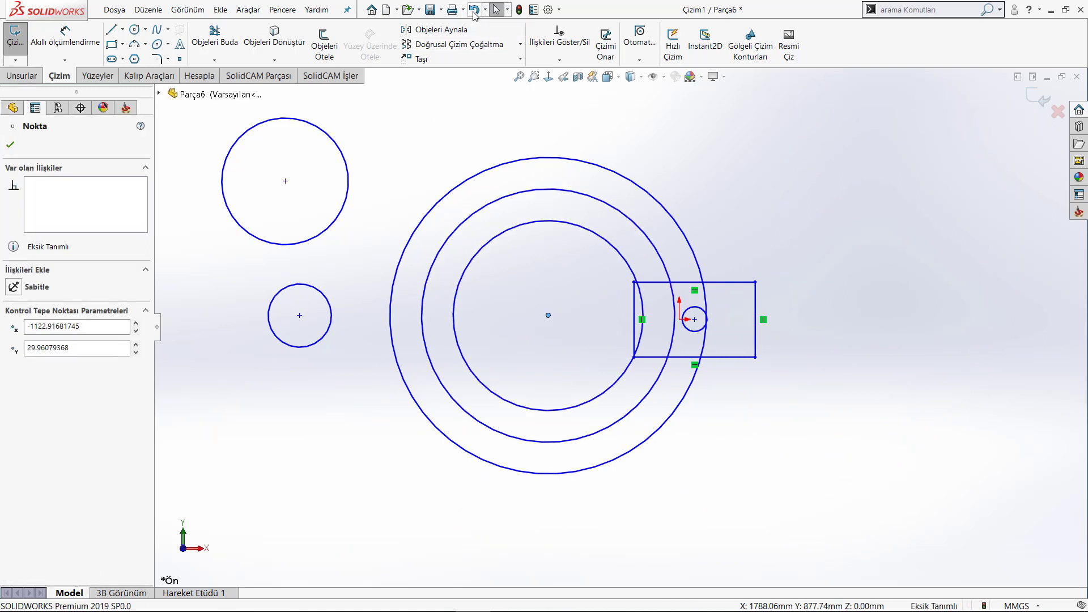
left_click(474, 10)
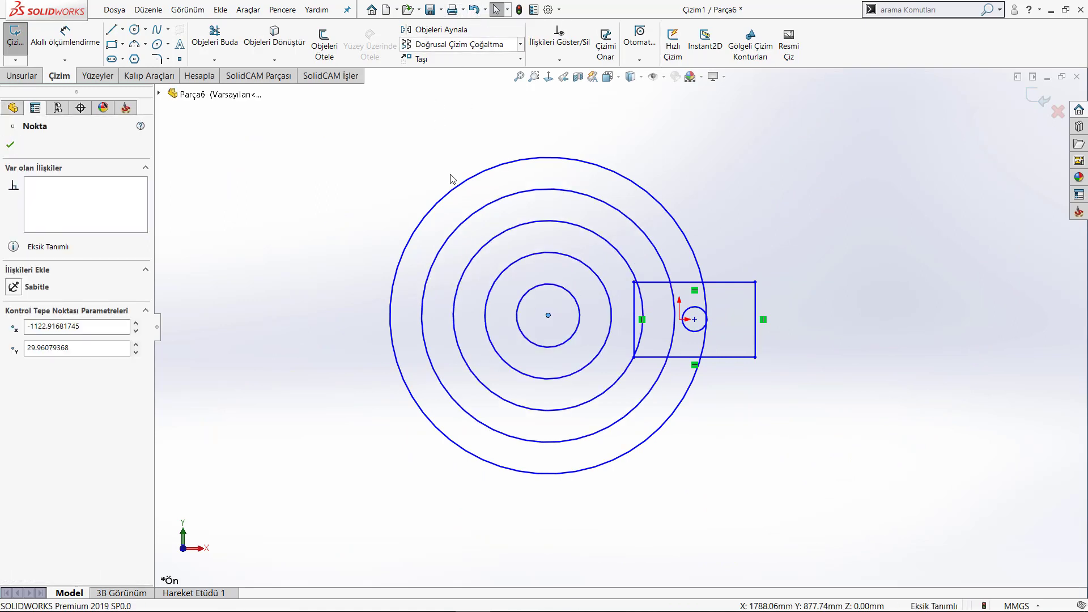
left_click(346, 380)
key("d")
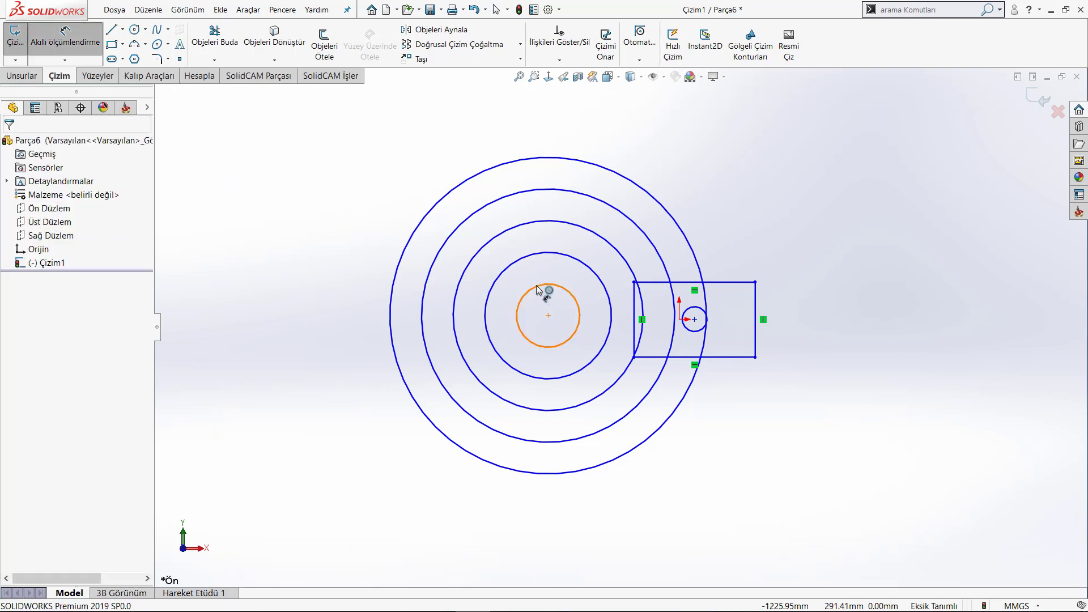
Step: Add a Ø541.36 diameter dimension to the innermost circle
left_click(547, 285)
left_click(298, 235)
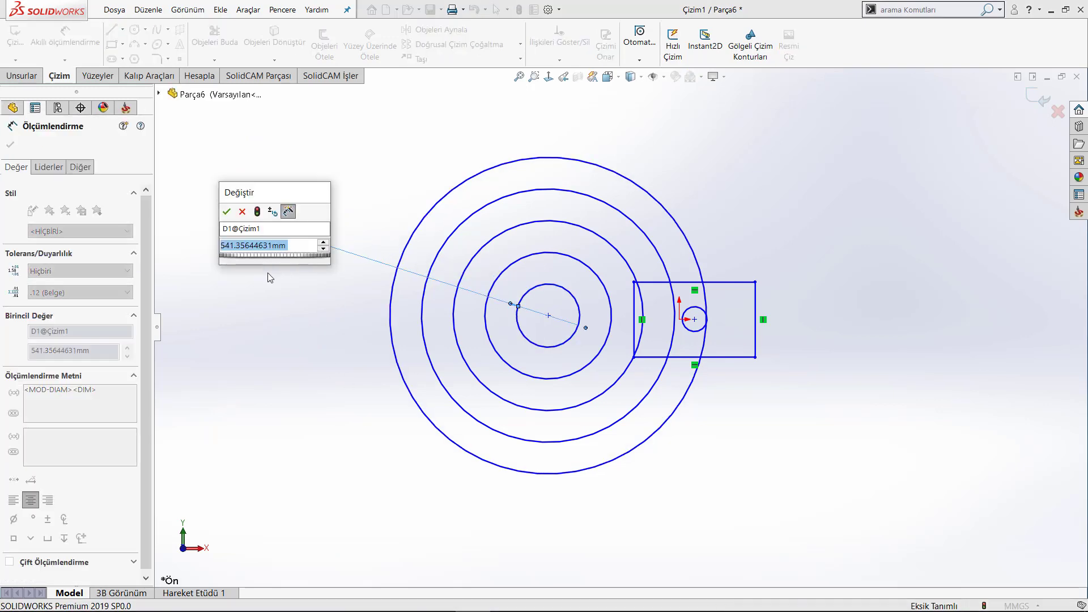
key("Return")
key("Escape")
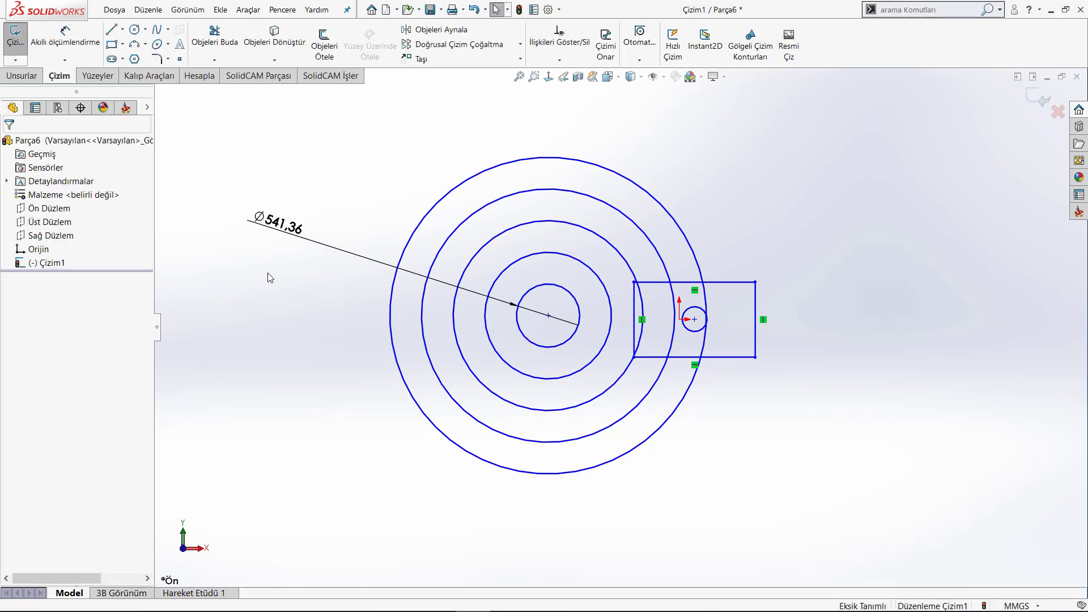
Step: Zoom to fit and delete every entity in the sketch
key("f")
left_click_drag(362, 147, 777, 479)
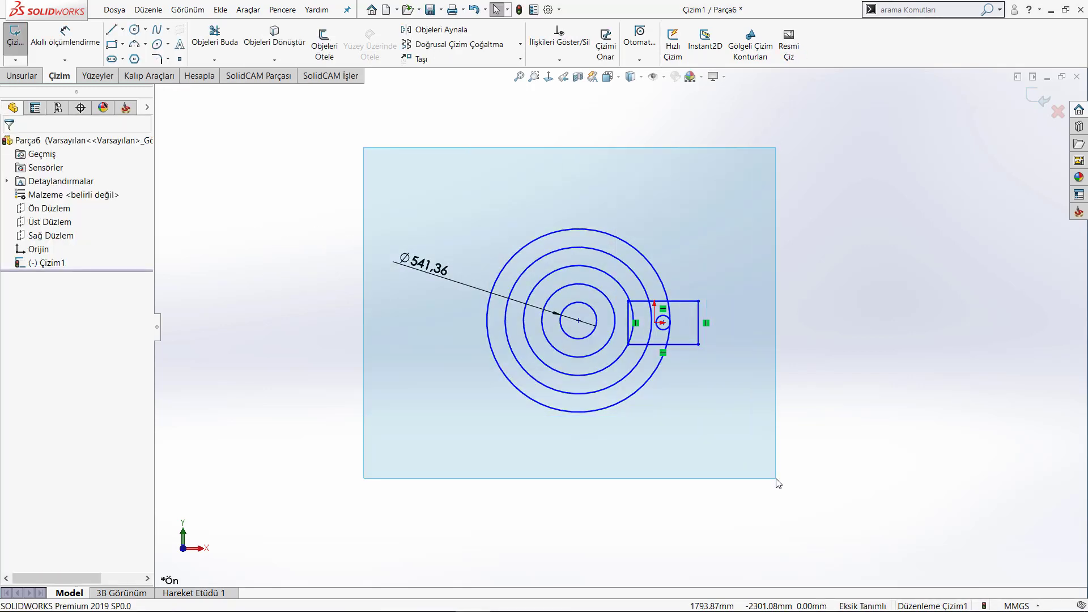
key("Delete")
right_click_drag(544, 342, 614, 346)
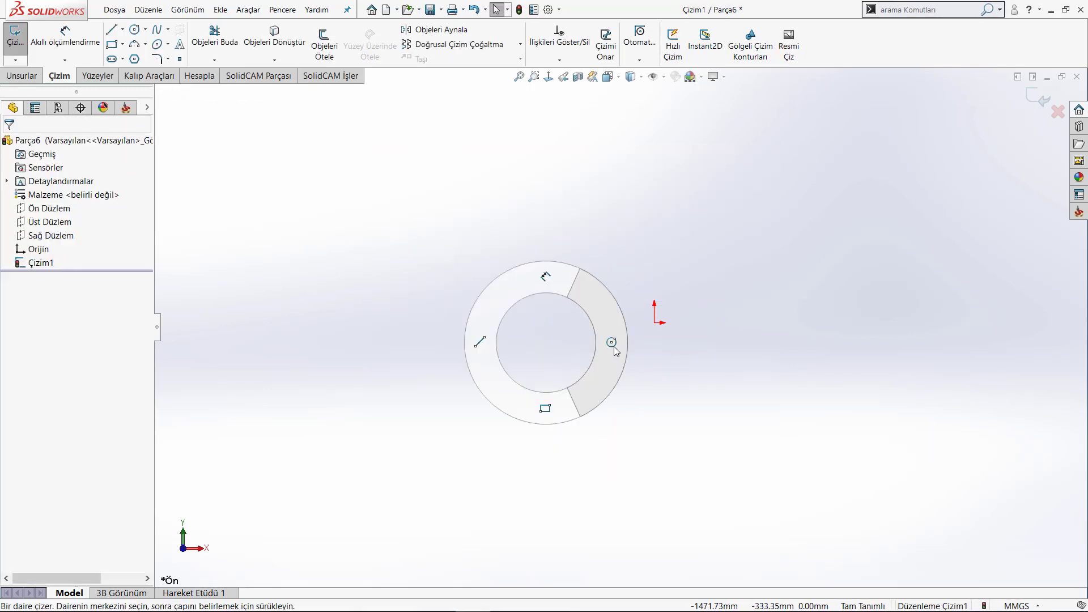
Step: Draw a circle at the origin and dimension its diameter to 50 mm
scroll(660, 334, "down", 1)
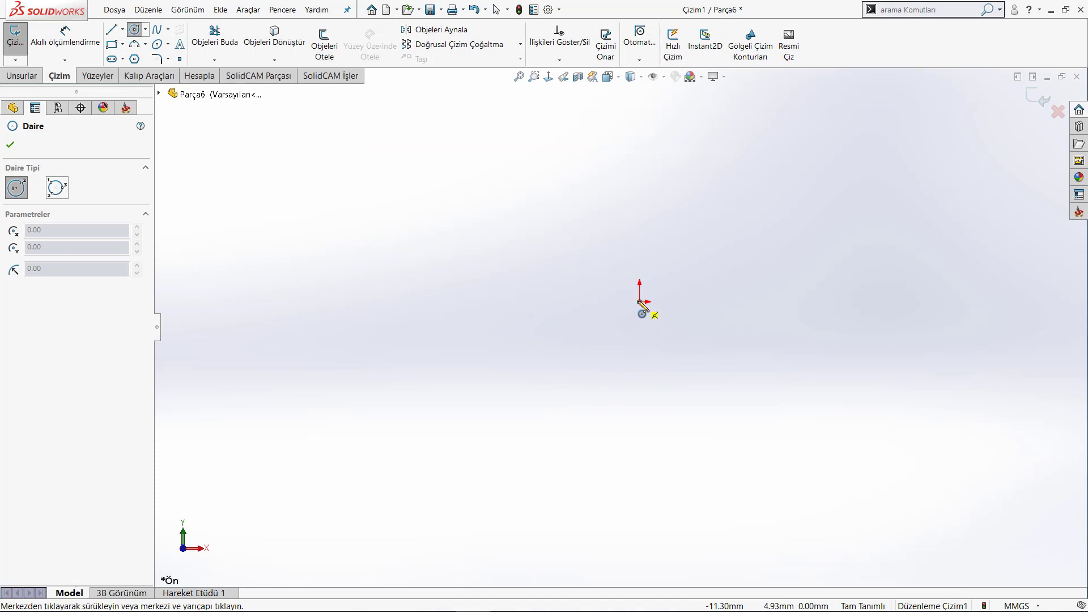
left_click(640, 306)
left_click(667, 303)
right_click_drag(705, 309, 674, 289)
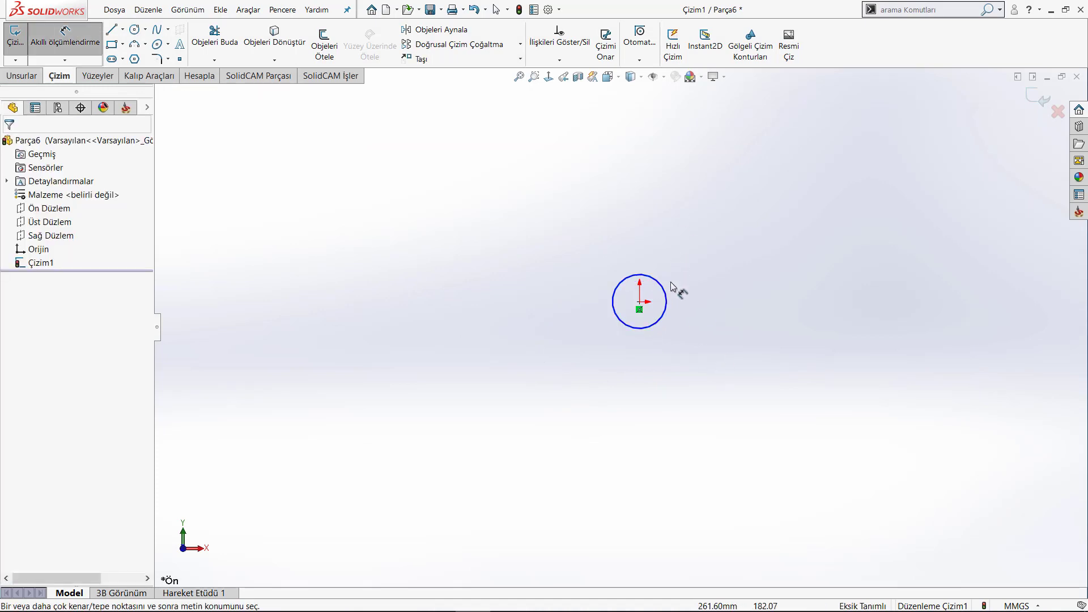
left_click(666, 295)
left_click(681, 292)
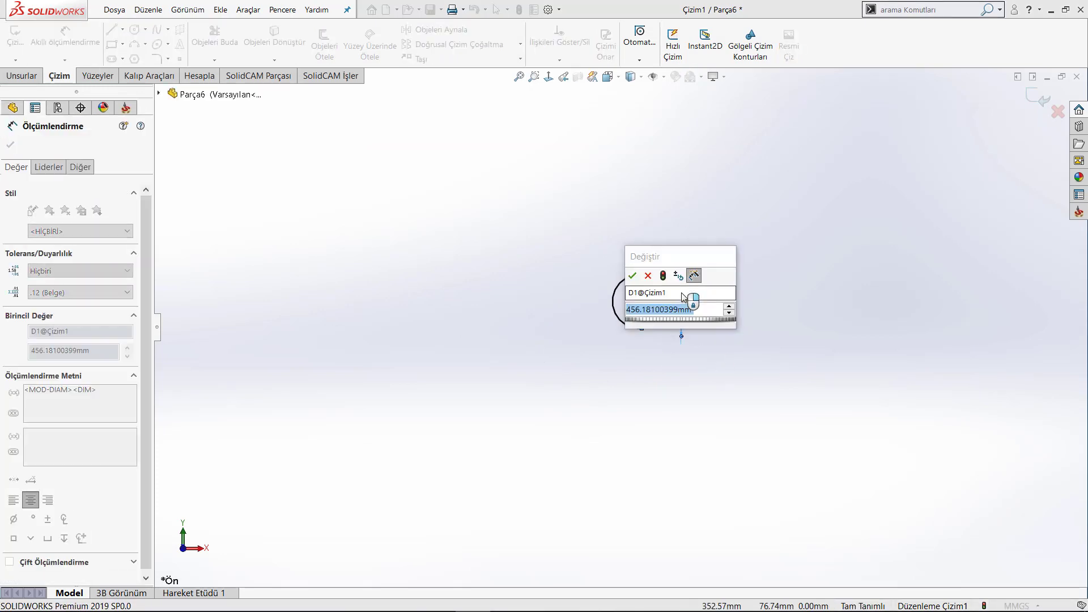
type("50")
key("Return")
left_click(575, 229)
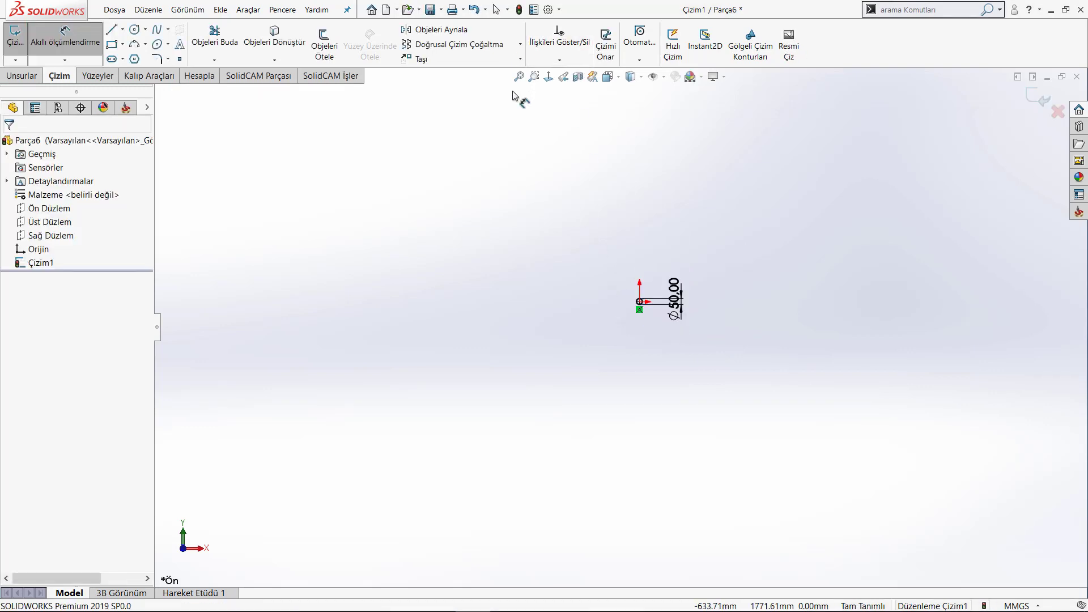
Step: Zoom in on the 50 mm circle and dismiss the context menu
scroll(574, 182, "down", 2)
scroll(797, 371, "down", 1)
scroll(793, 340, "down", 3)
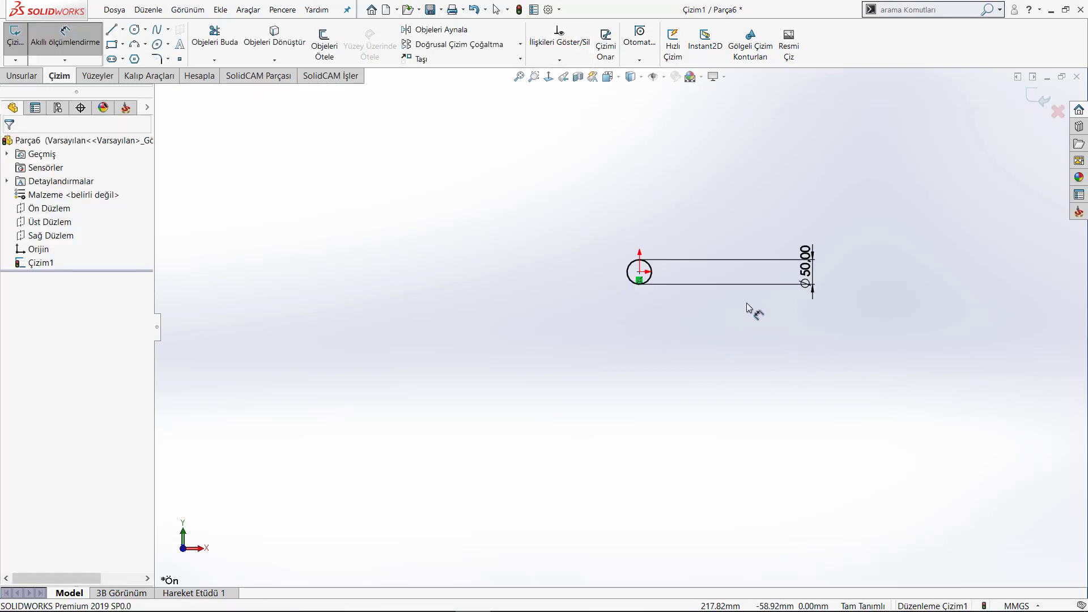
scroll(746, 307, "down", 2)
scroll(510, 210, "down", 2)
right_click(514, 199)
left_click(546, 217)
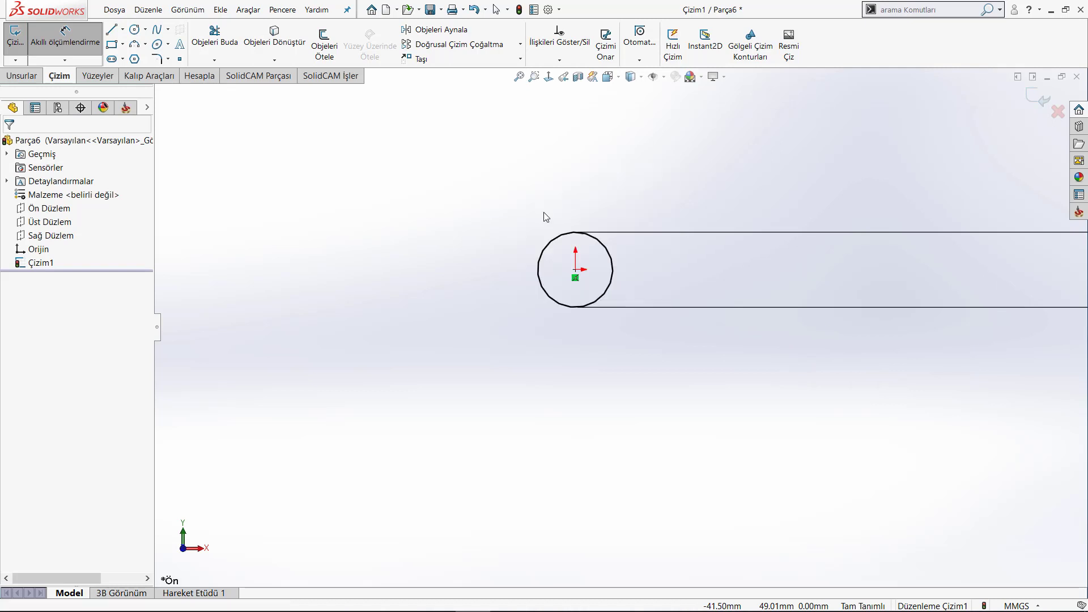
Step: Scale the 50 mm circle by 2 about its centre, keeping it and making 4 copies
left_click(518, 59)
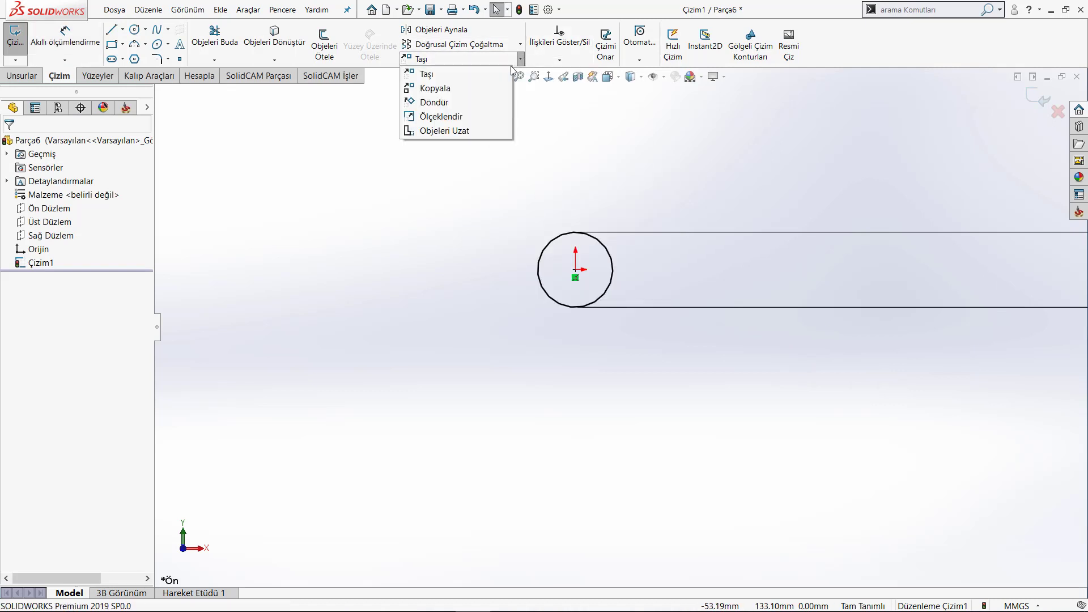
left_click(441, 116)
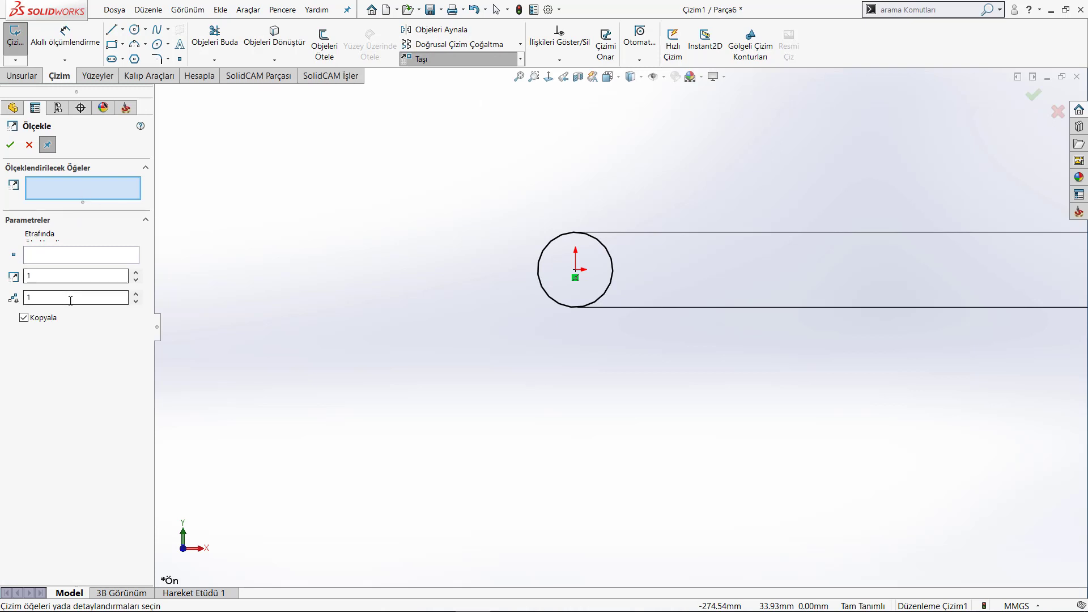
left_click(34, 319)
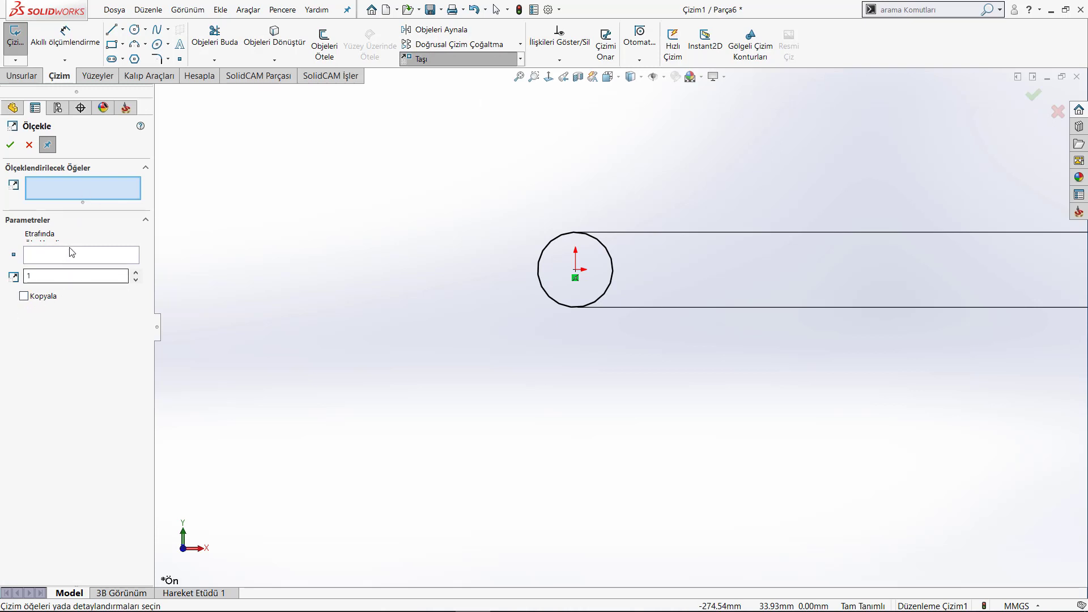
left_click(554, 243)
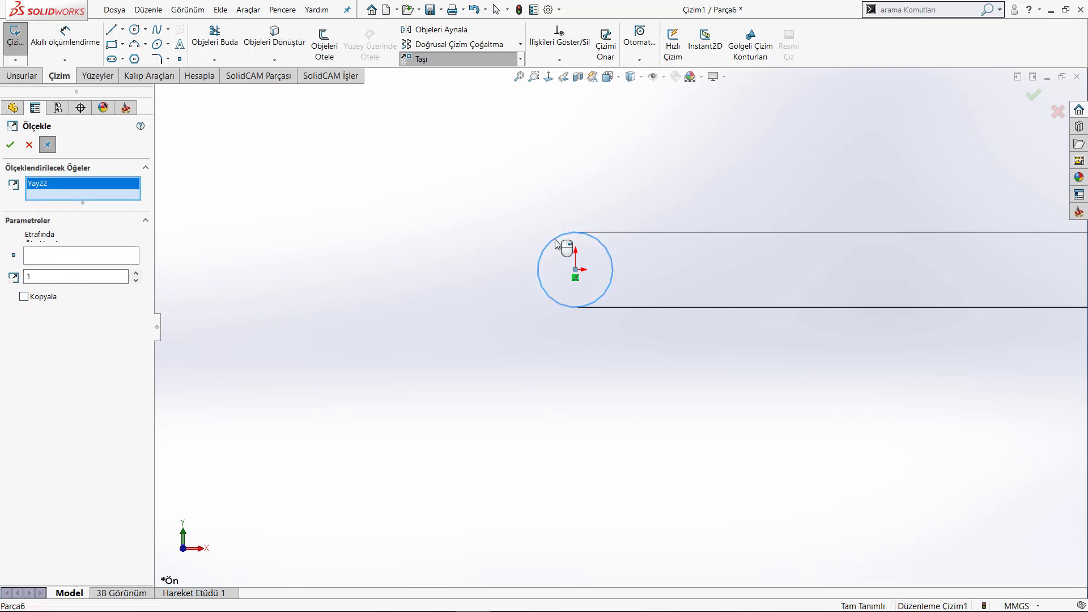
left_click(575, 270)
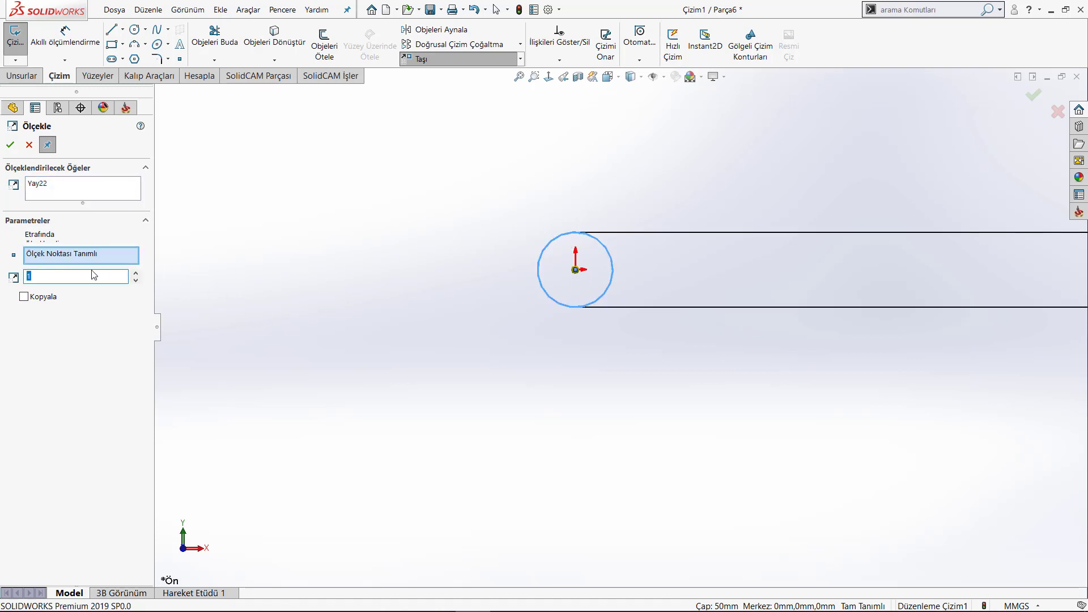
left_click(136, 273)
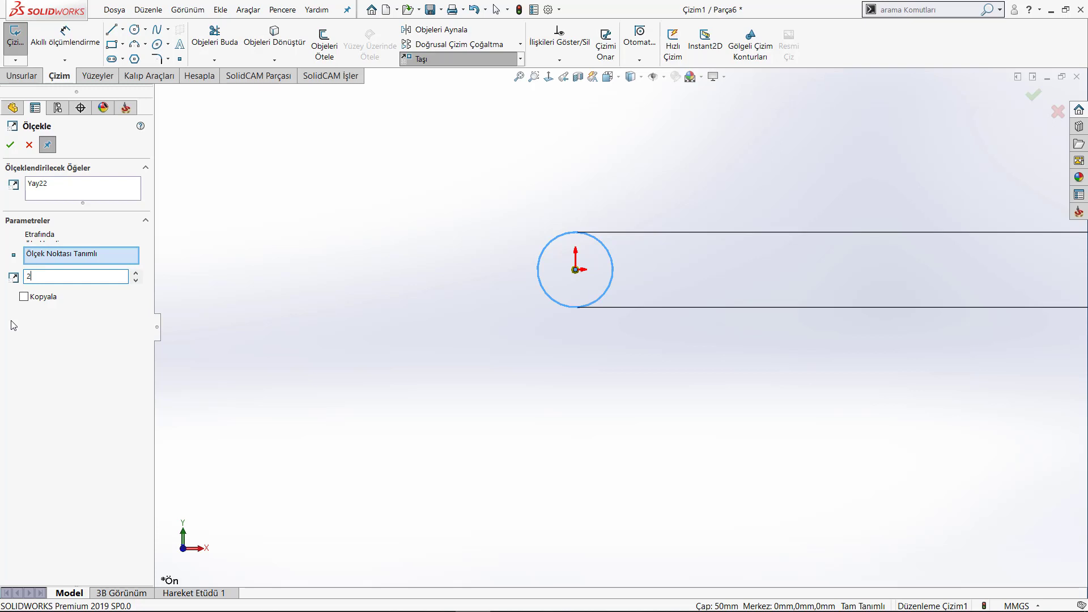
left_click(25, 297)
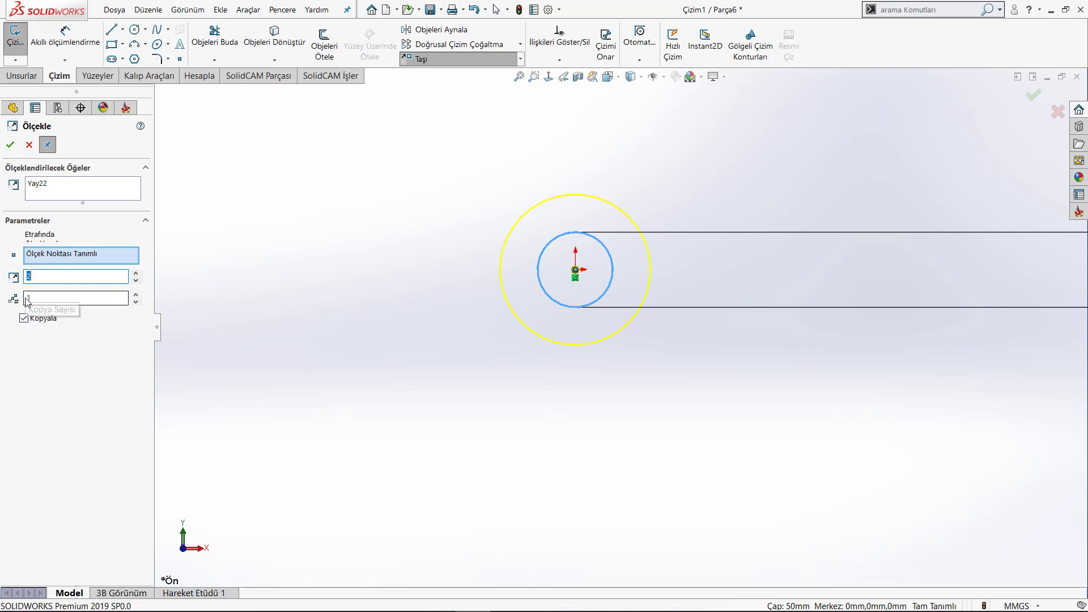
left_click(135, 294)
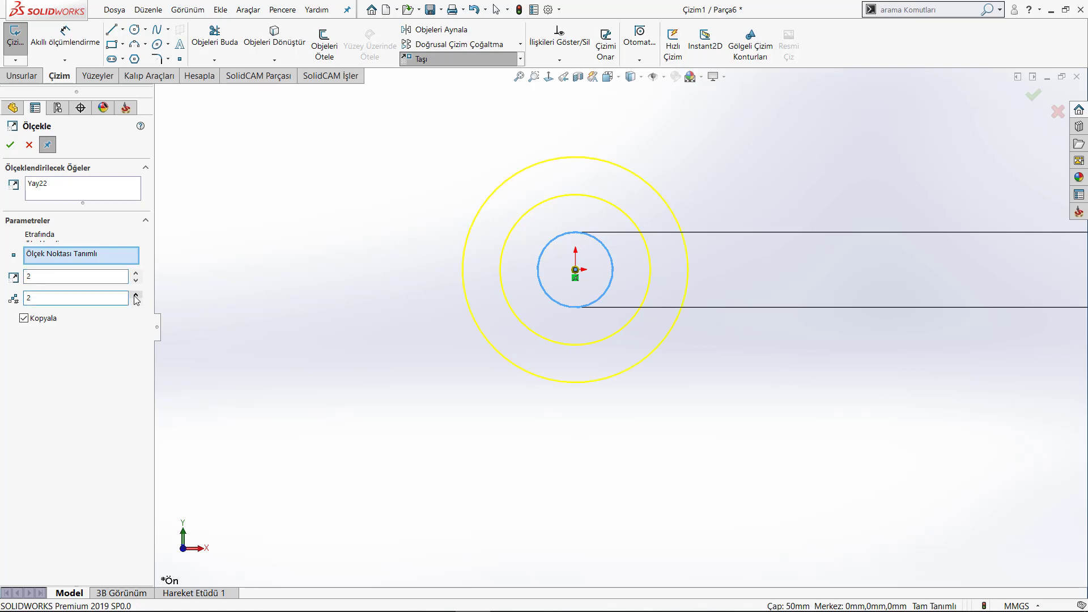
left_click(136, 295)
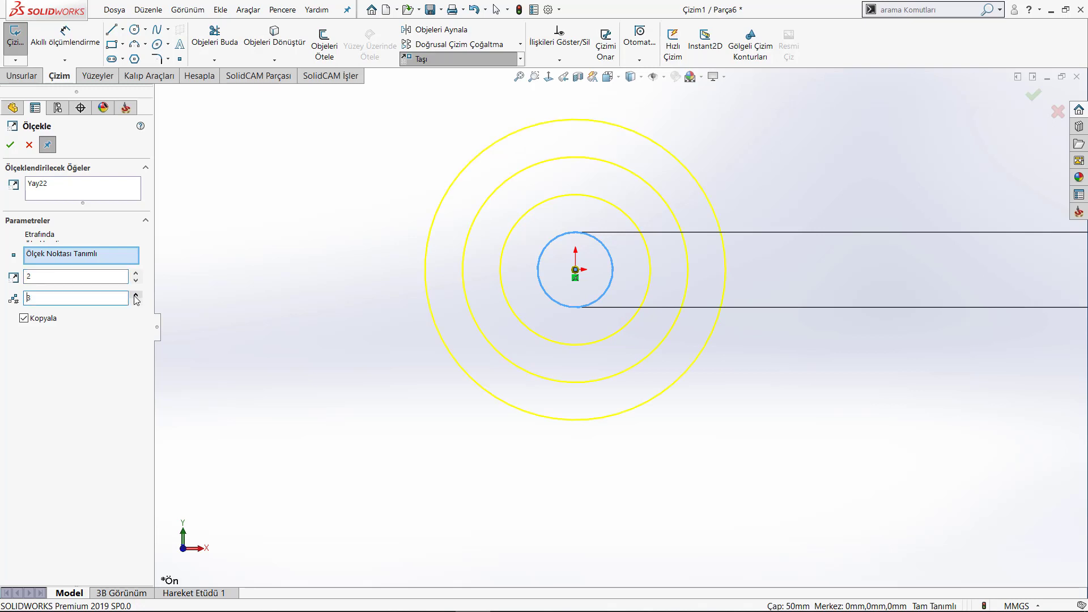
left_click(136, 295)
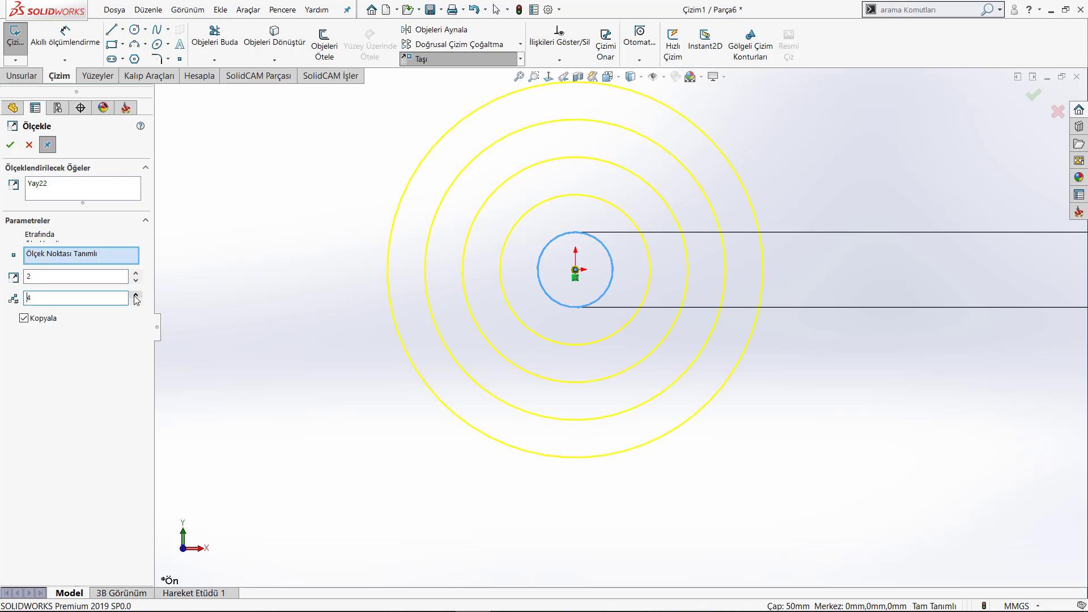
left_click(9, 145)
key("Escape")
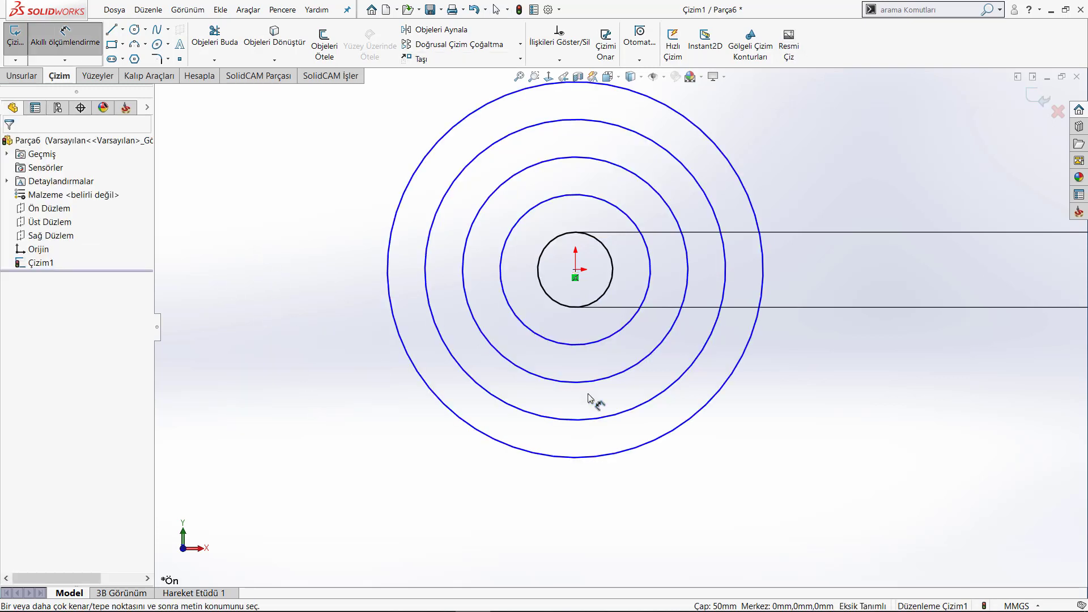
Step: Dimension the three inner circles at Ø50, Ø100 and Ø150
scroll(595, 401, "up", 3)
left_click(612, 306)
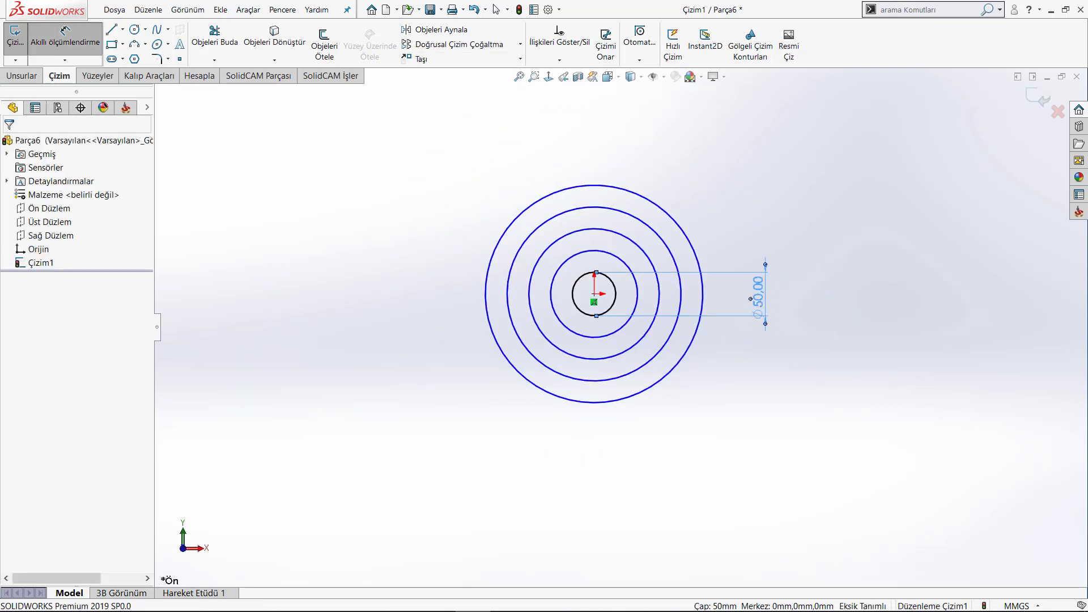
left_click(762, 294)
left_click(623, 260)
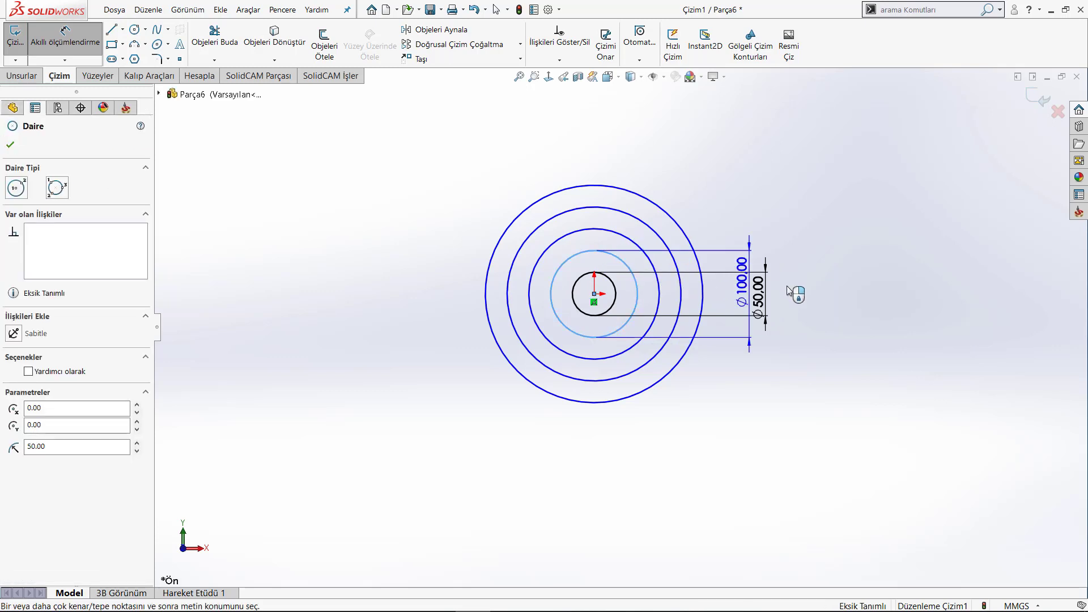
left_click(832, 290)
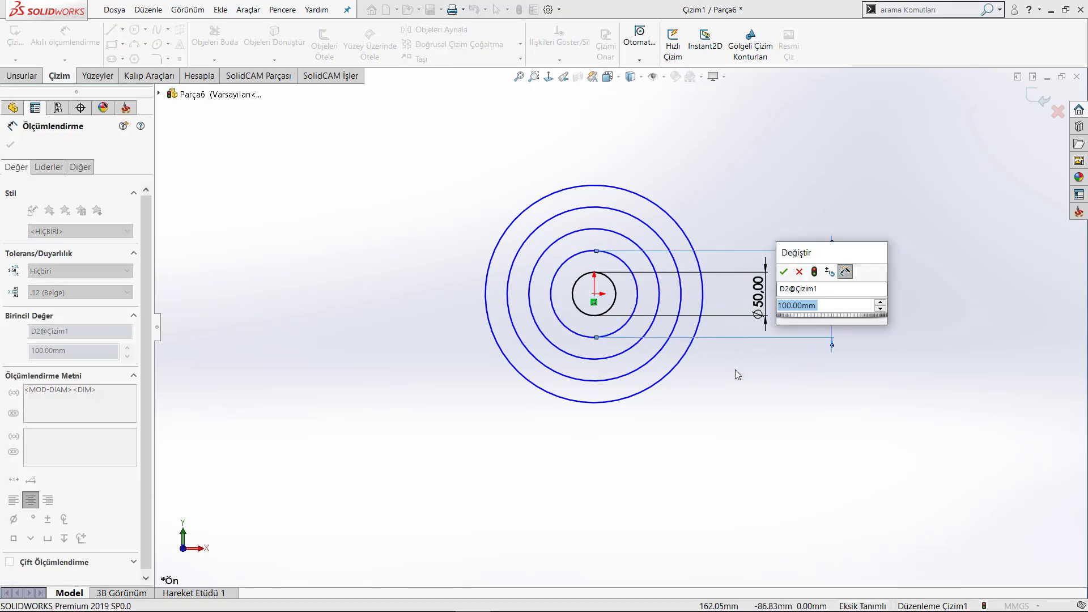
key("Return")
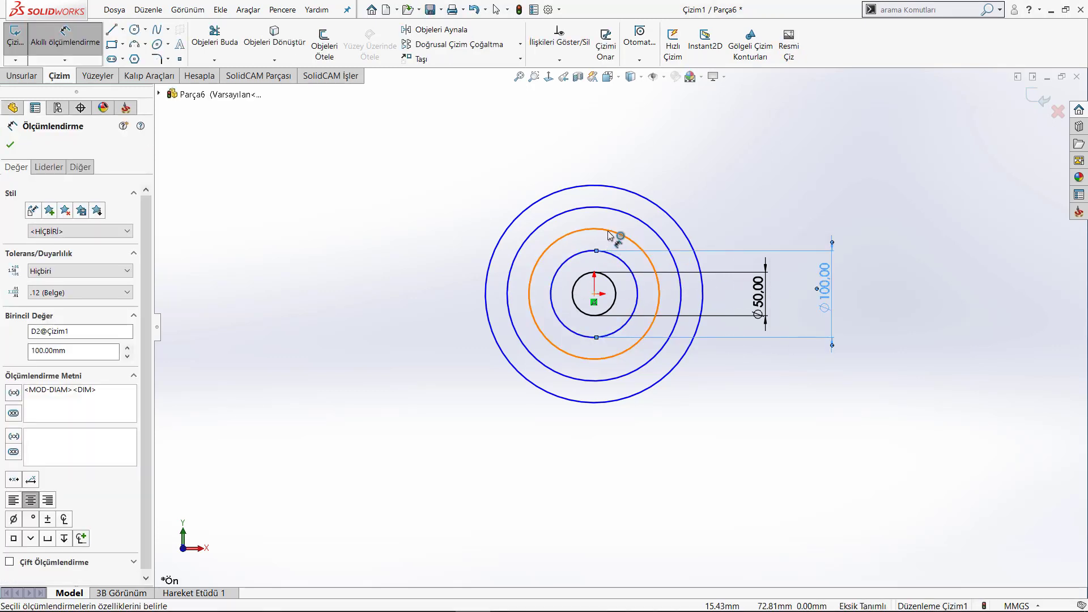
left_click(615, 231)
left_click(883, 286)
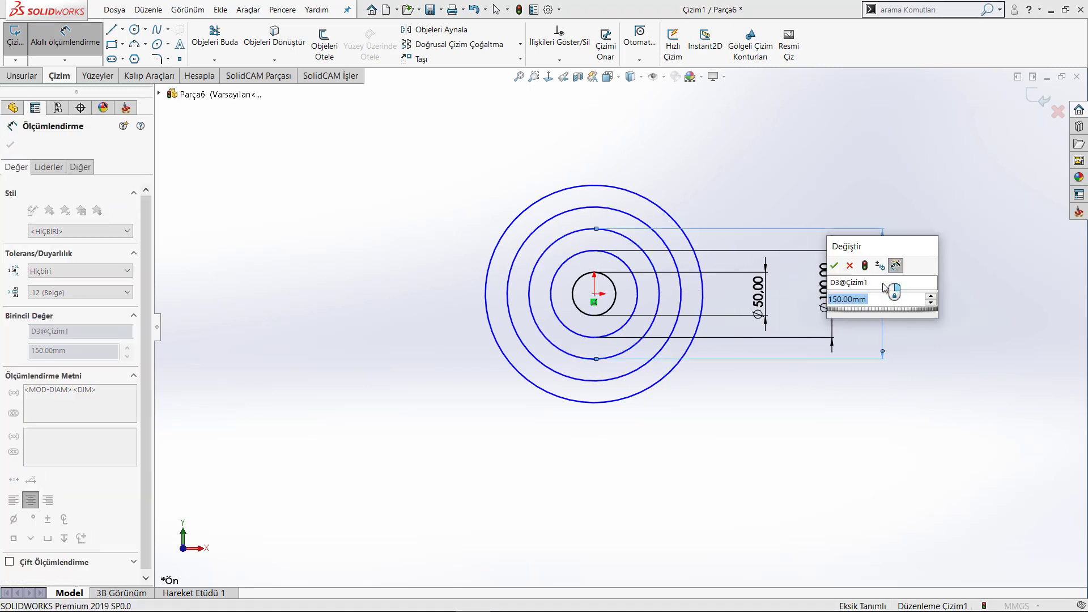
key("Return")
Step: Dimension the two outer circles at Ø200 and Ø250
left_click(607, 209)
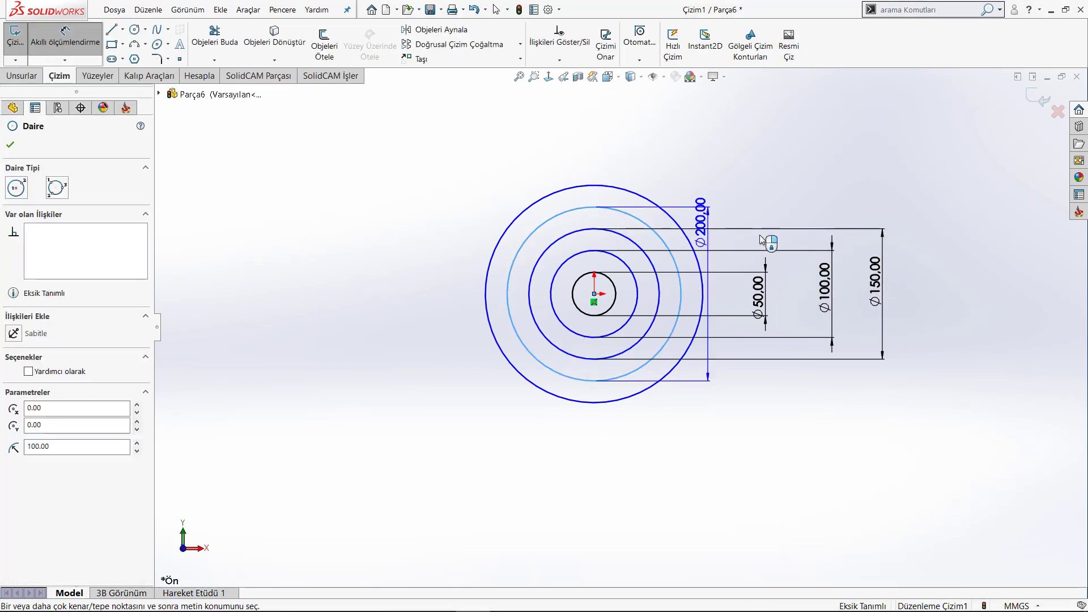
left_click(920, 275)
key("Return")
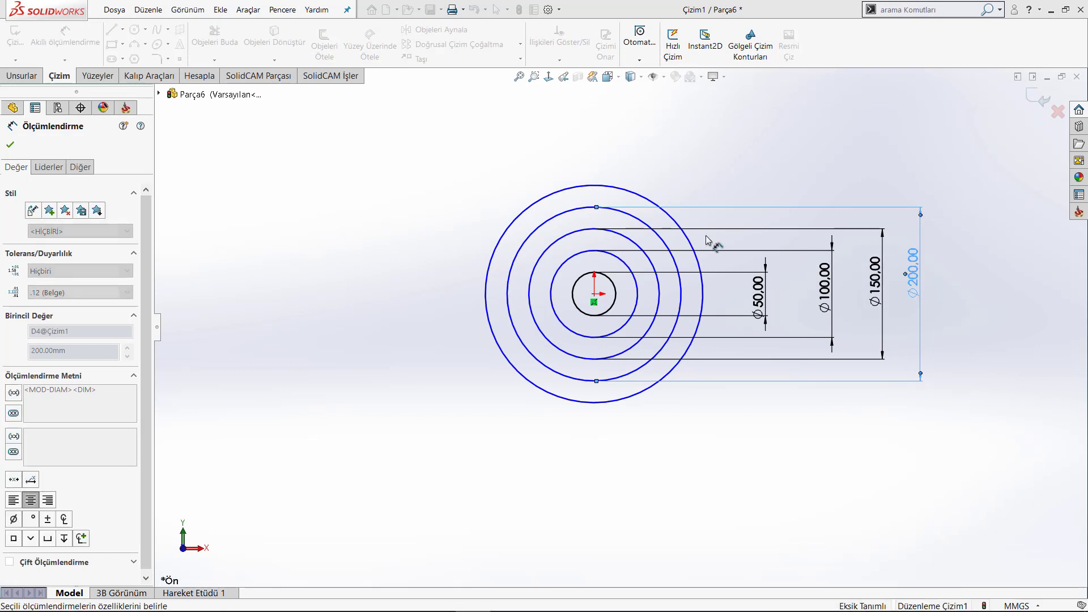
left_click(639, 198)
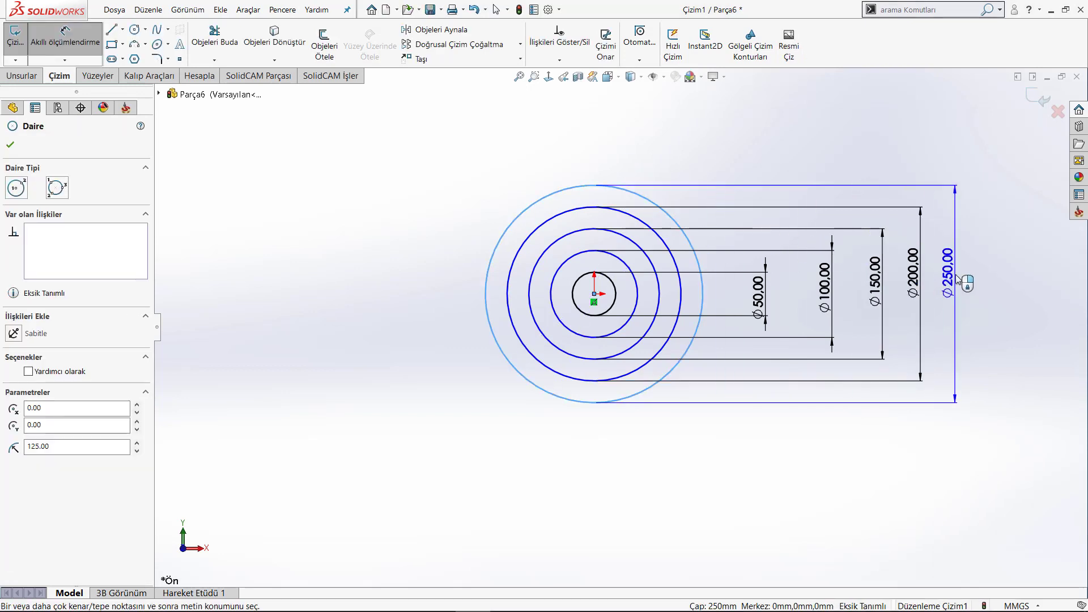
left_click(958, 279)
key("Return")
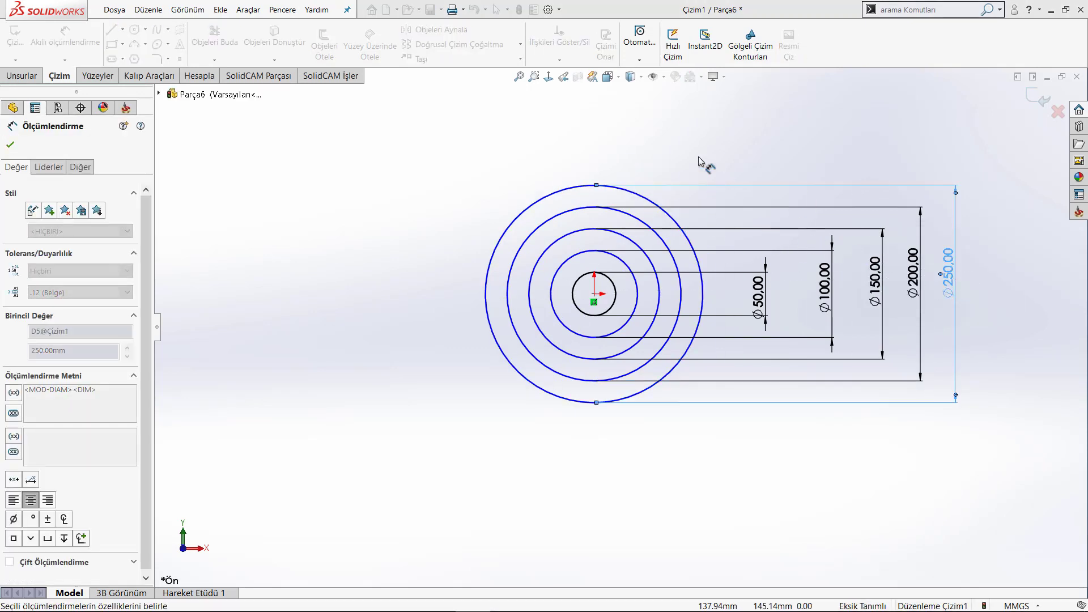
right_click(365, 228)
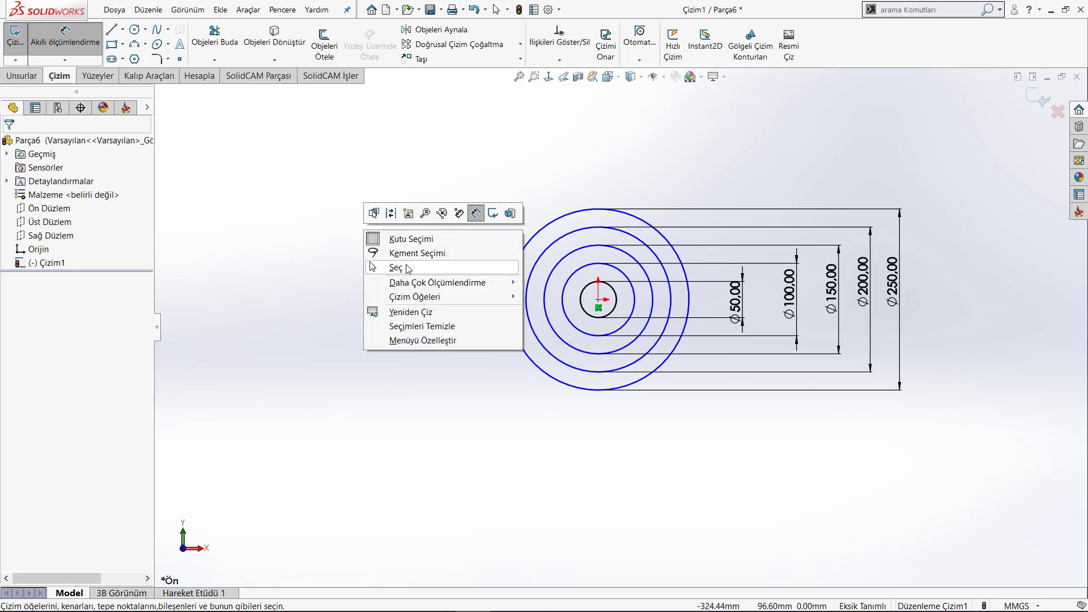
Step: Draw a new circle to the left of the concentric set
left_click(391, 266)
right_click_drag(361, 318, 434, 321)
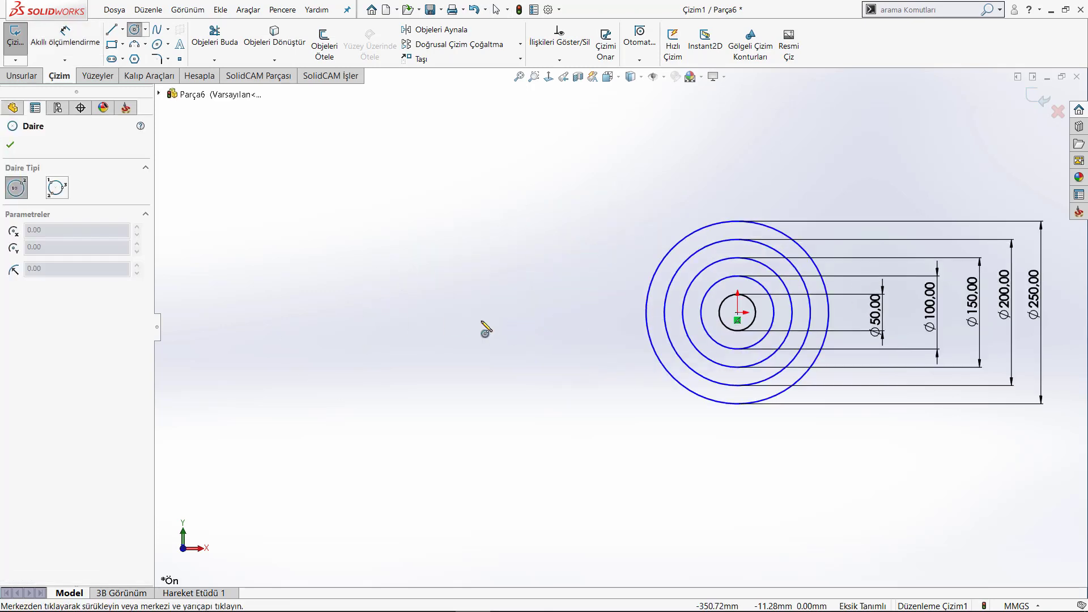
left_click(371, 325)
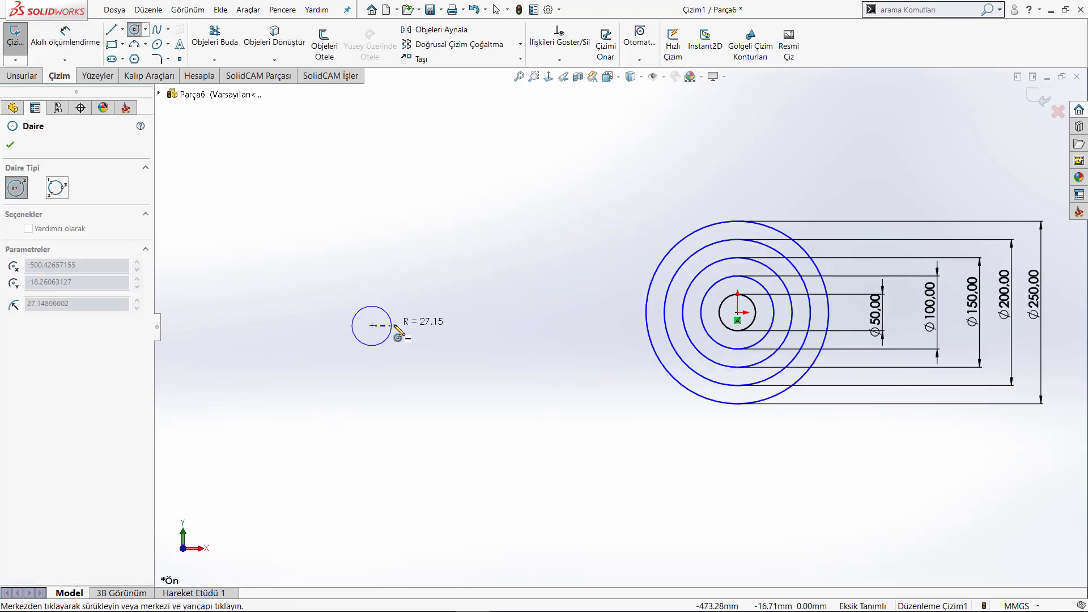
left_click(393, 332)
Step: Dimension the new circle to a 100 mm diameter and exit dimensioning
right_click_drag(447, 374, 352, 323)
scroll(340, 322, "down", 3)
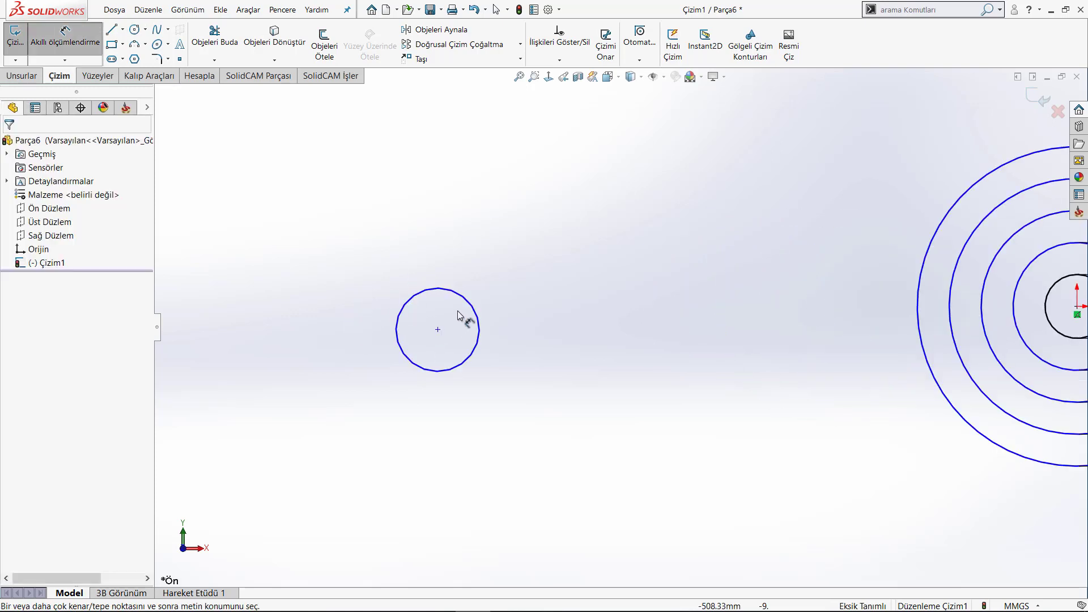
left_click(492, 288)
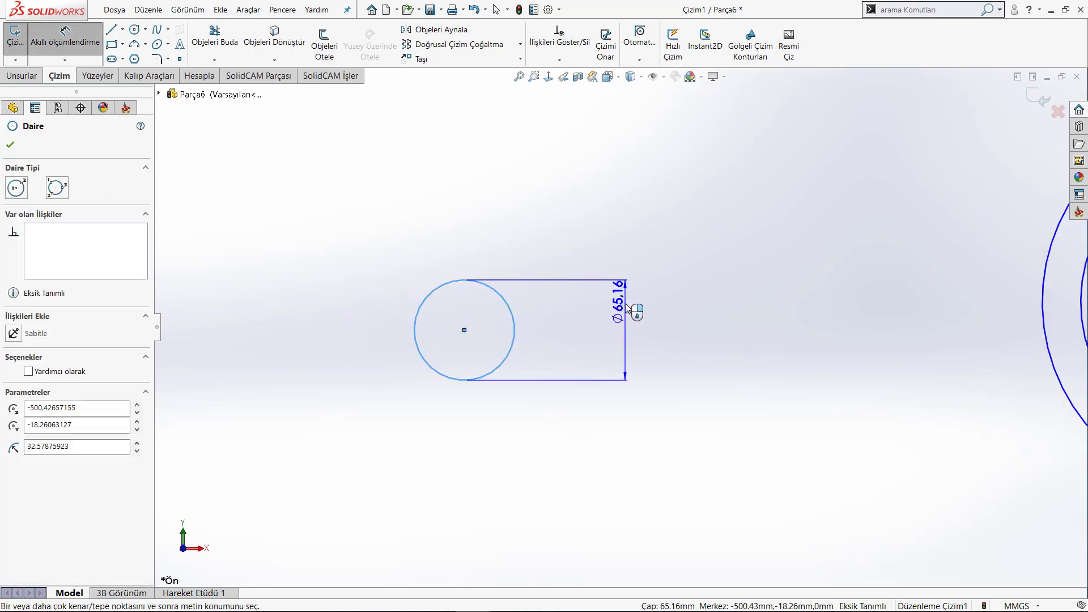
left_click(626, 309)
type("10")
key("Return")
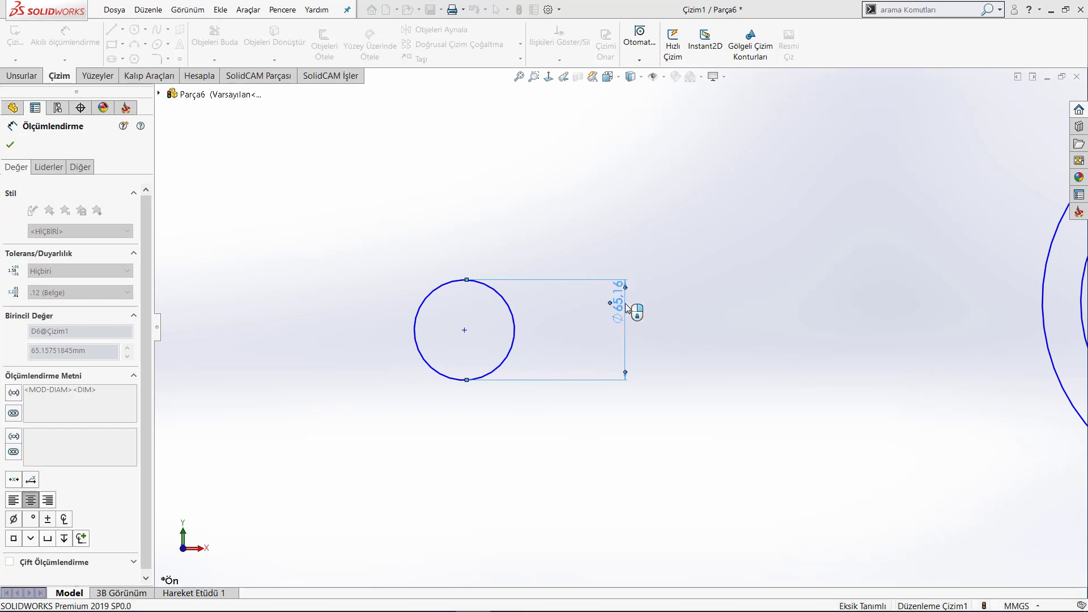
right_click(523, 184)
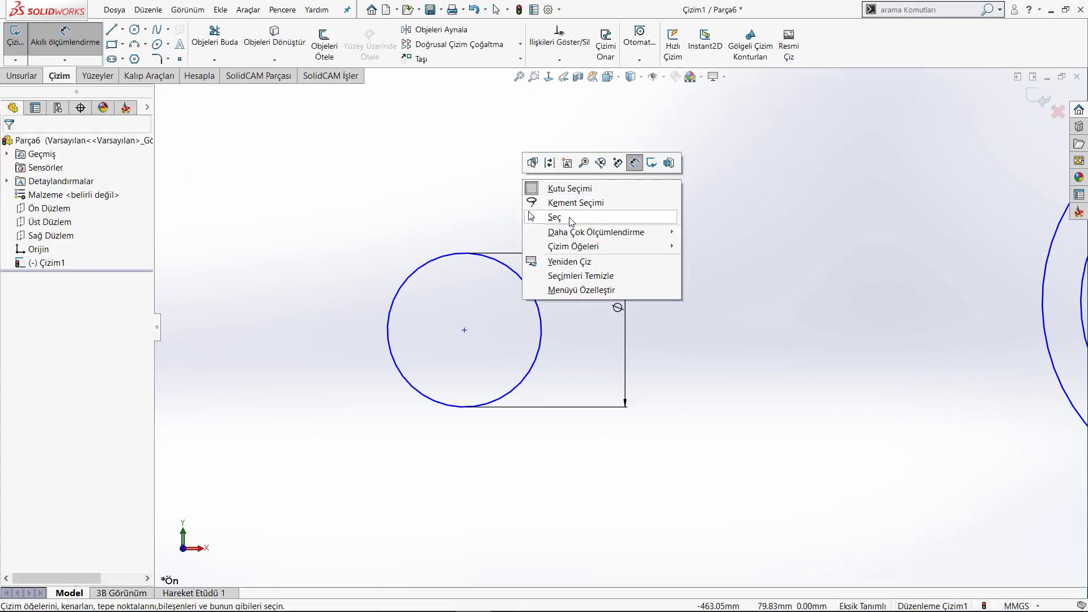
left_click(554, 217)
Step: Preview a Kopyala scaled copy of the Ø100 circle about its centre, then cancel it
left_click(519, 59)
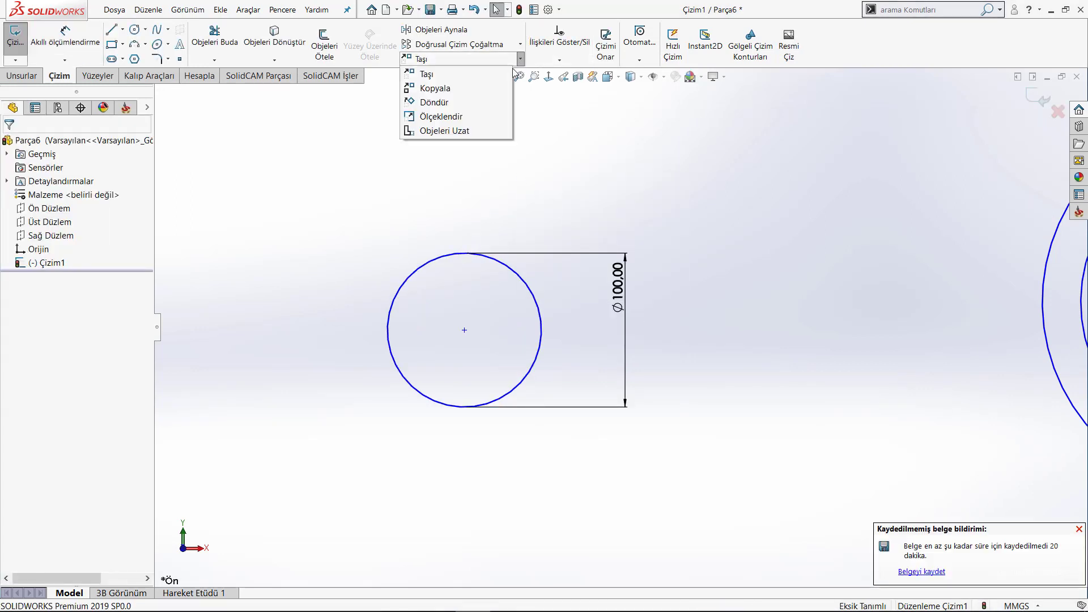
left_click(454, 115)
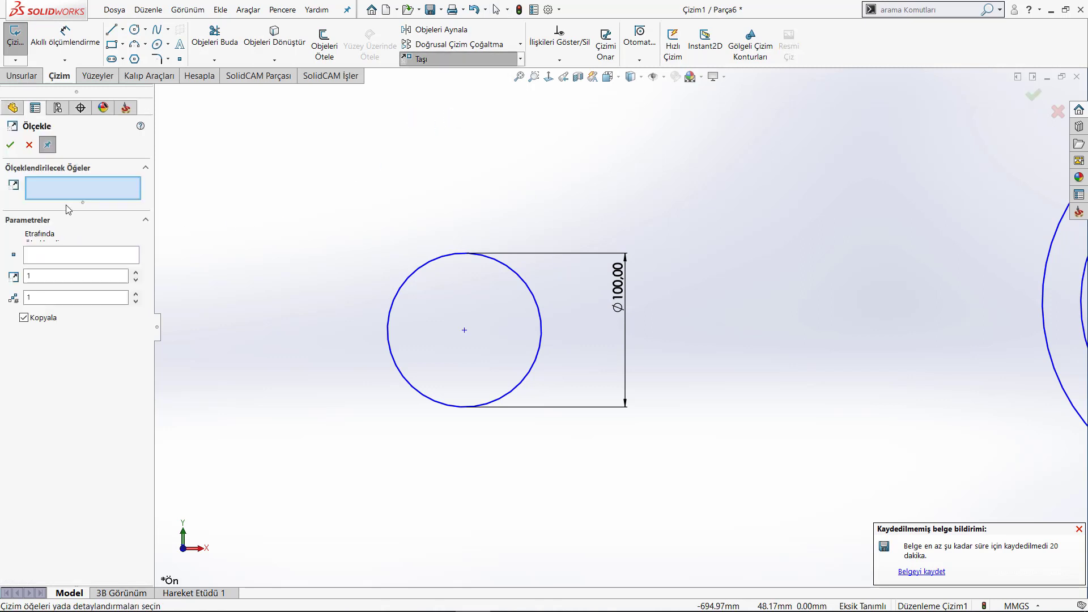
left_click(24, 317)
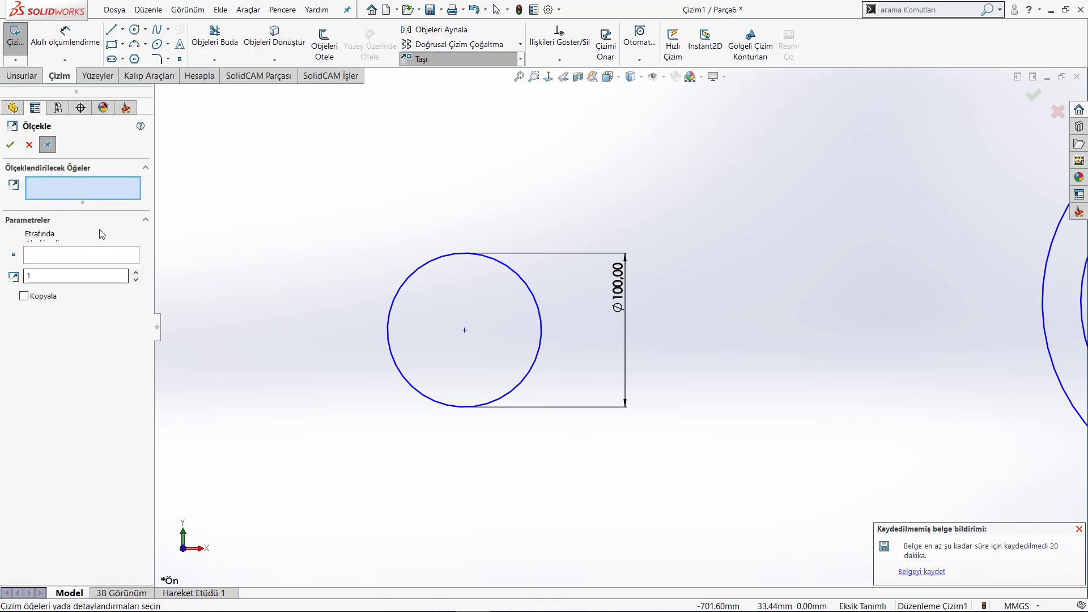
left_click(416, 272)
left_click(93, 255)
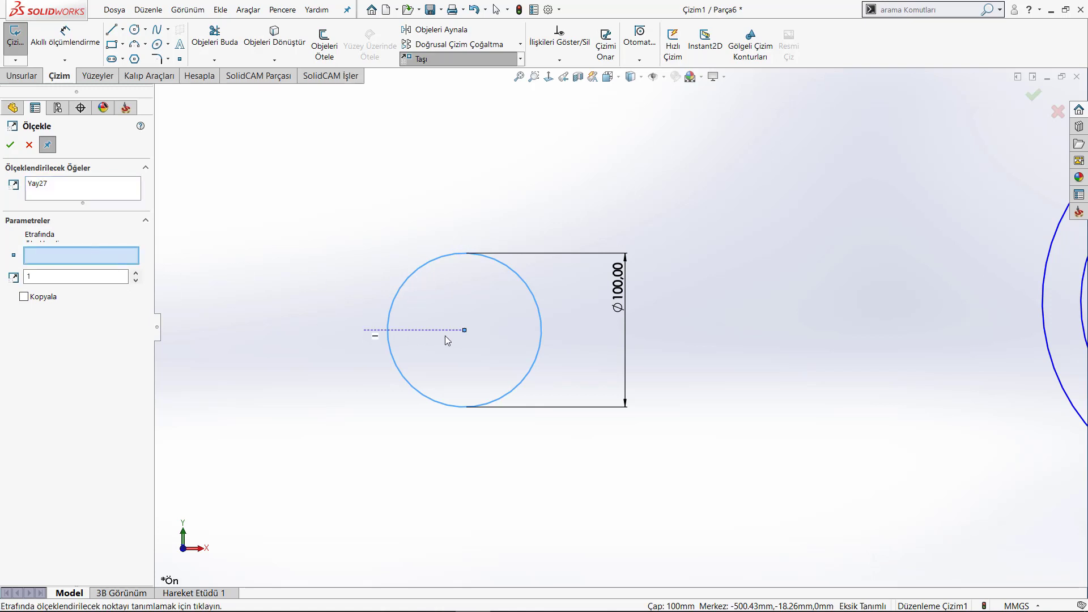
left_click(464, 331)
type("0.5")
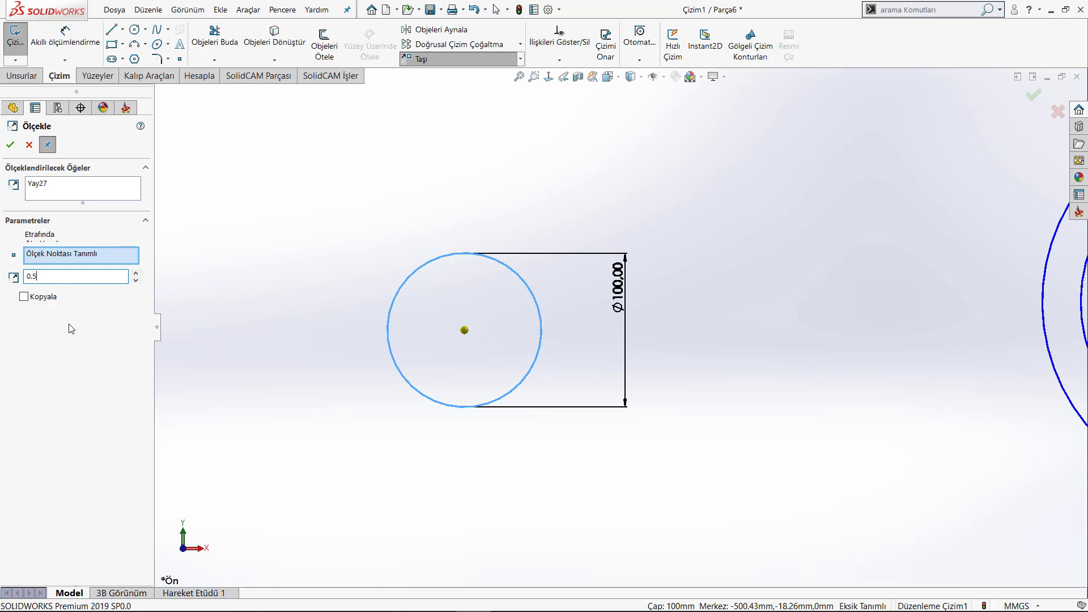
left_click(32, 299)
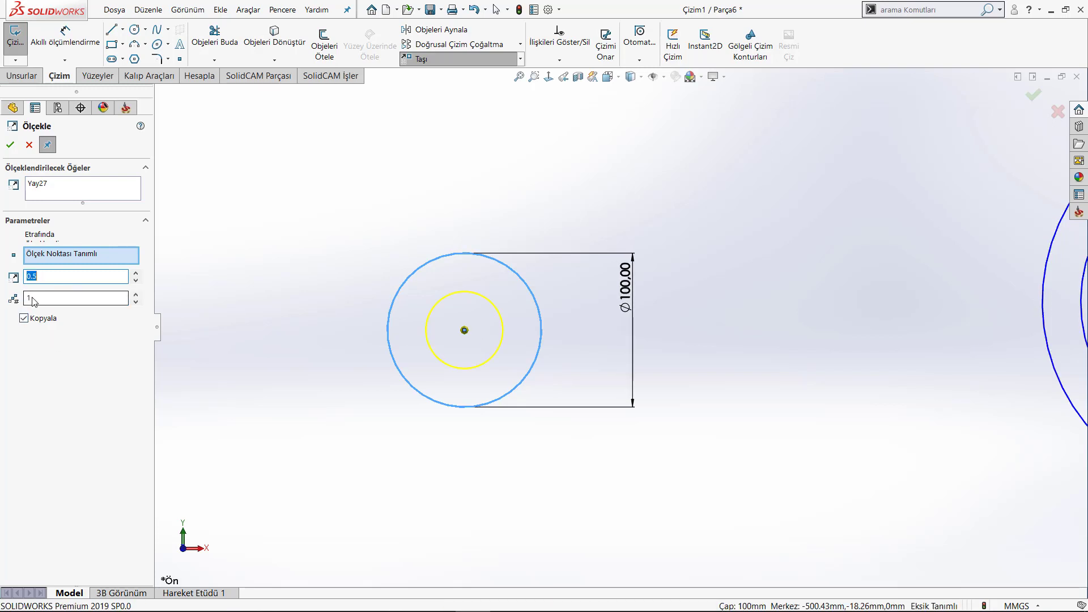
left_click(135, 293)
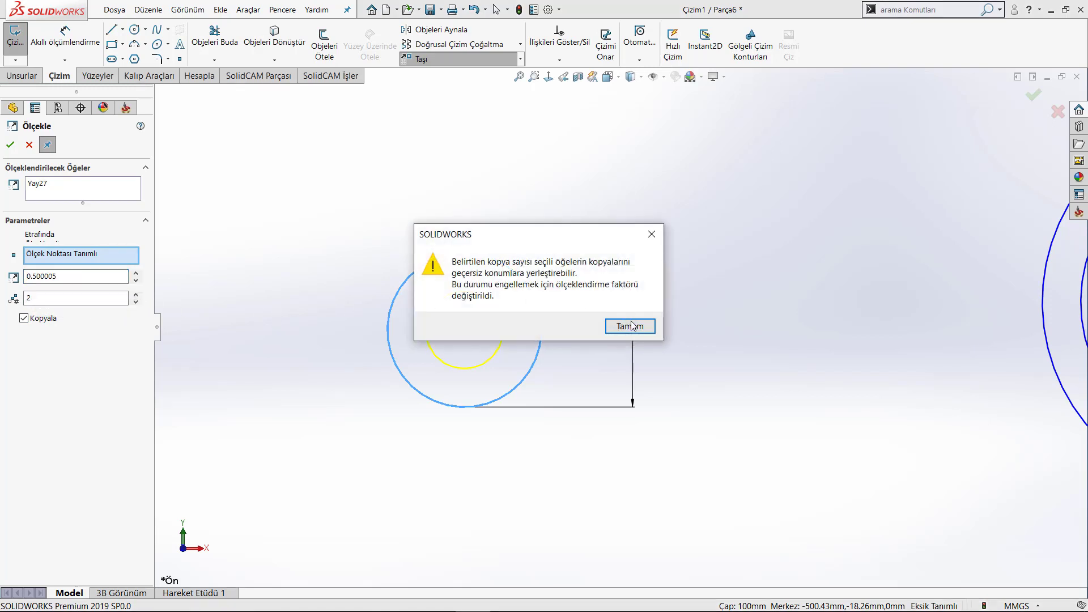
left_click(632, 326)
type("1")
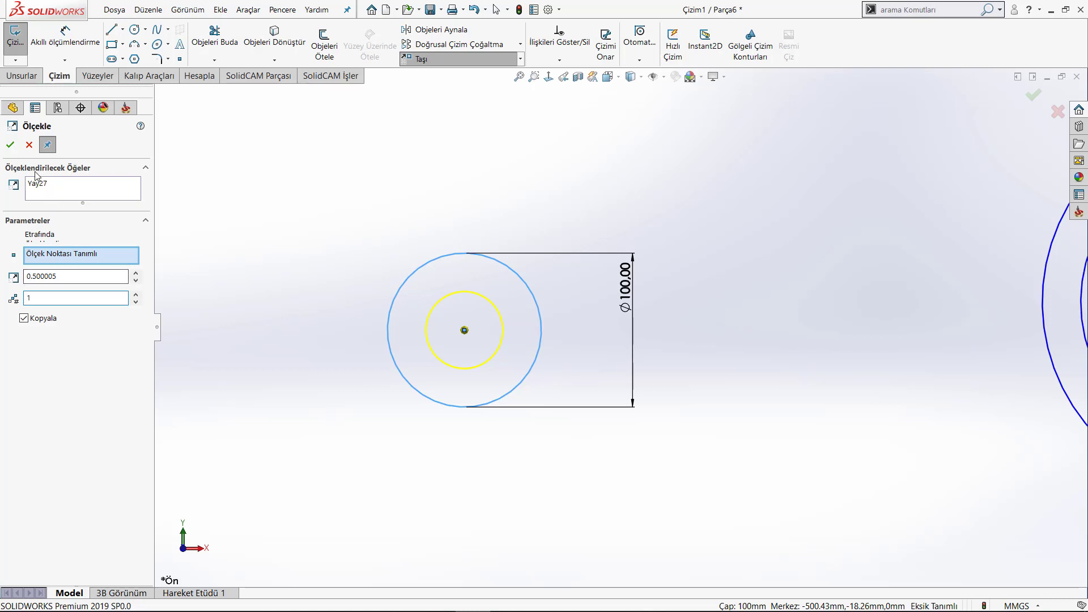
left_click(29, 146)
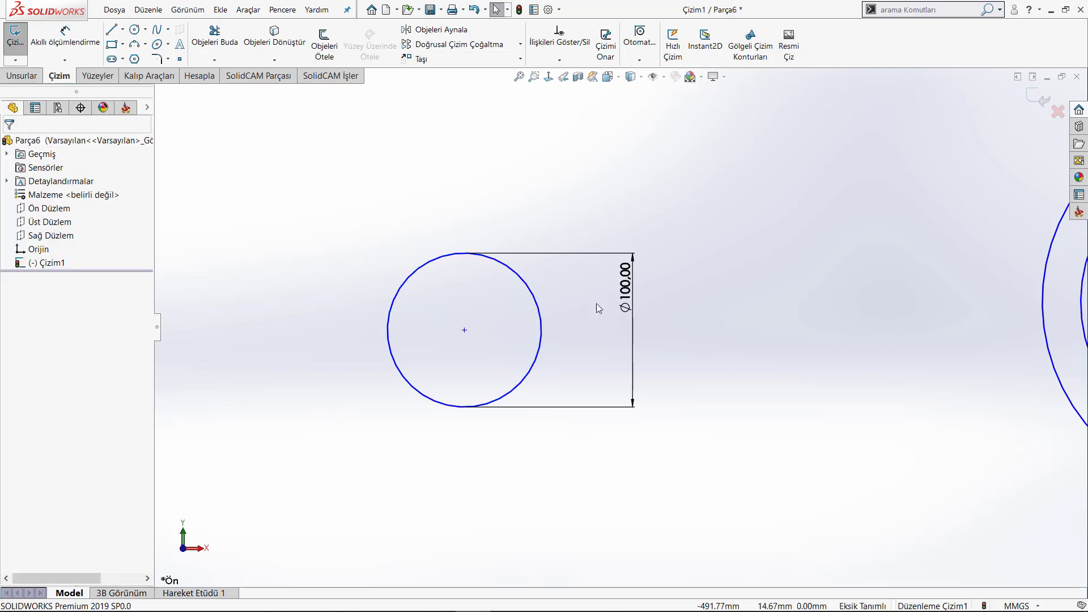
Step: Change the circle's diameter dimension from 100 to 500 mm
double_click(624, 286)
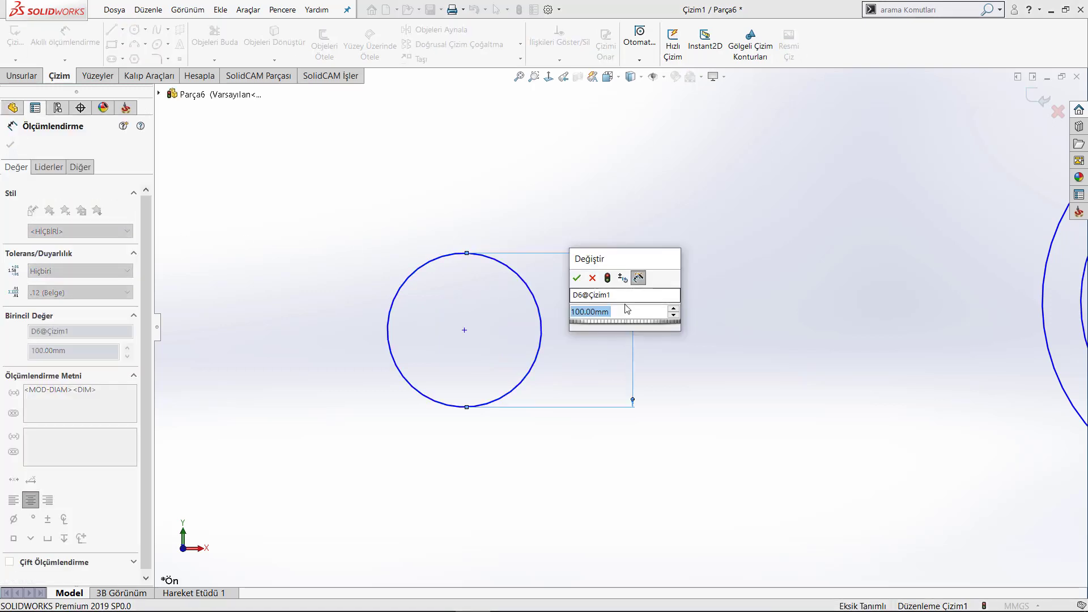
type("500")
key("Return")
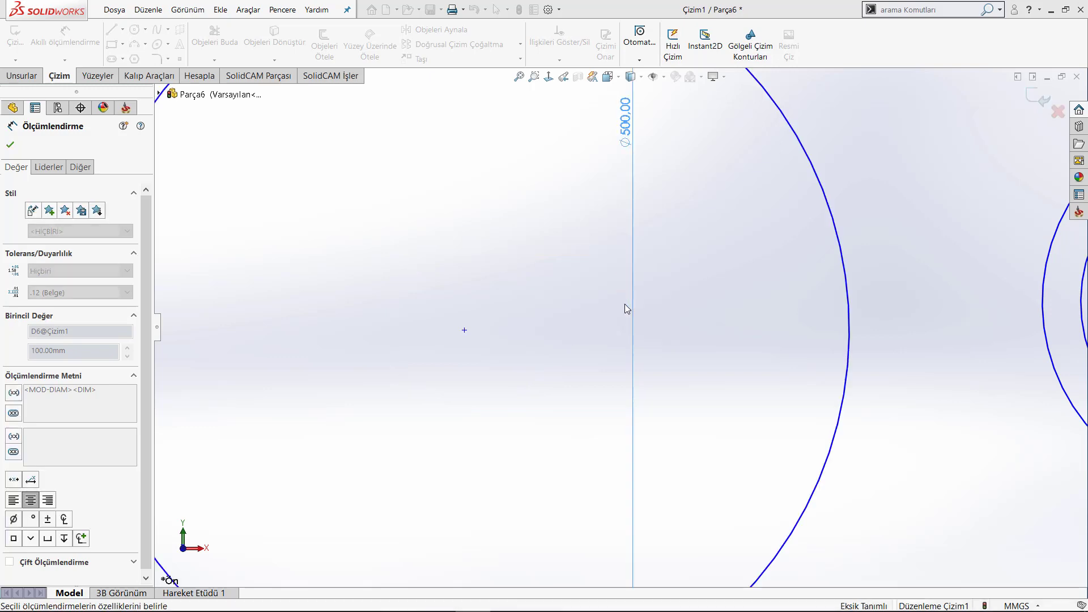
scroll(590, 287, "up", 5)
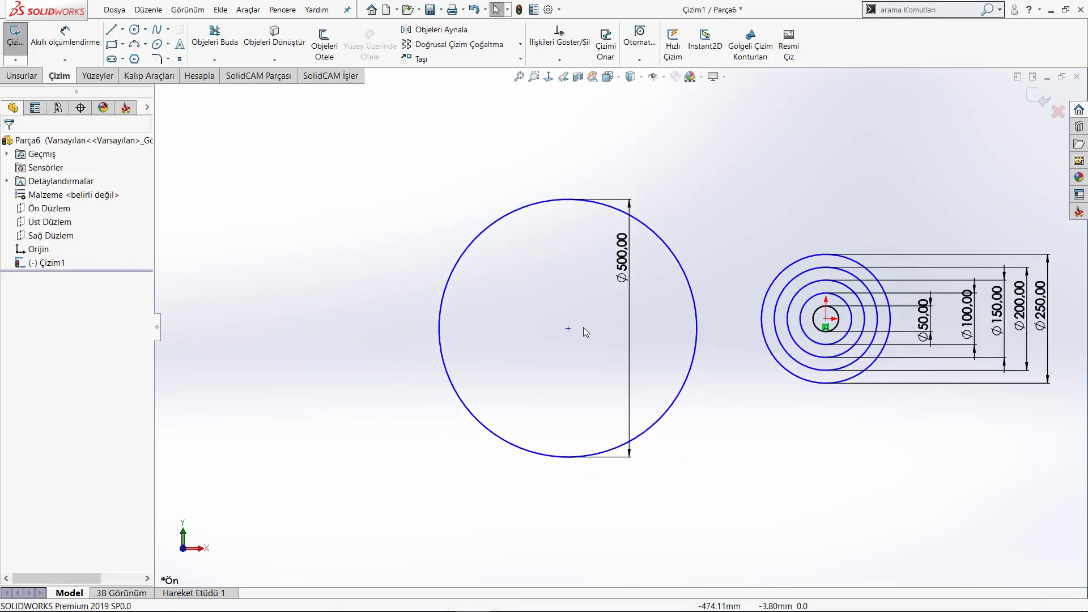
Step: Start Ölçeklendir, after briefly starting and cancelling a rotate by mistake
left_click(520, 58)
left_click(455, 109)
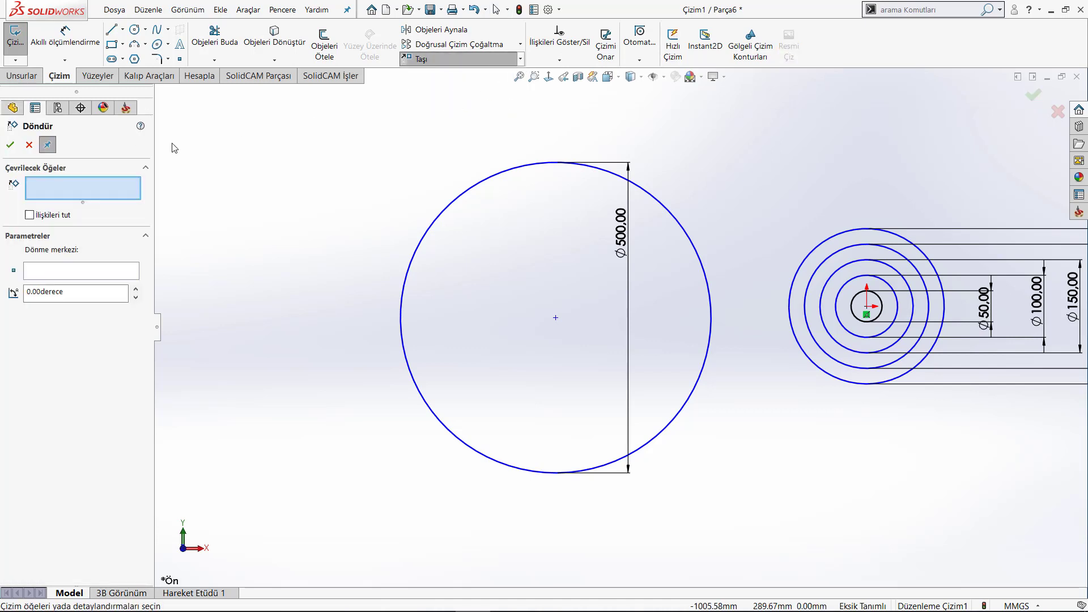
key("Escape")
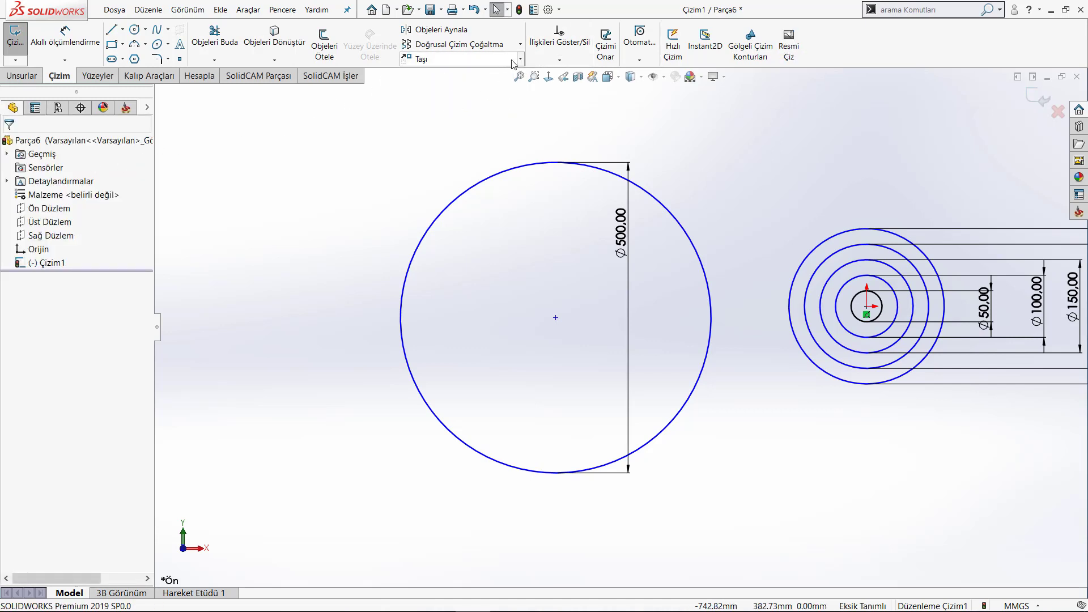
left_click(519, 59)
left_click(440, 116)
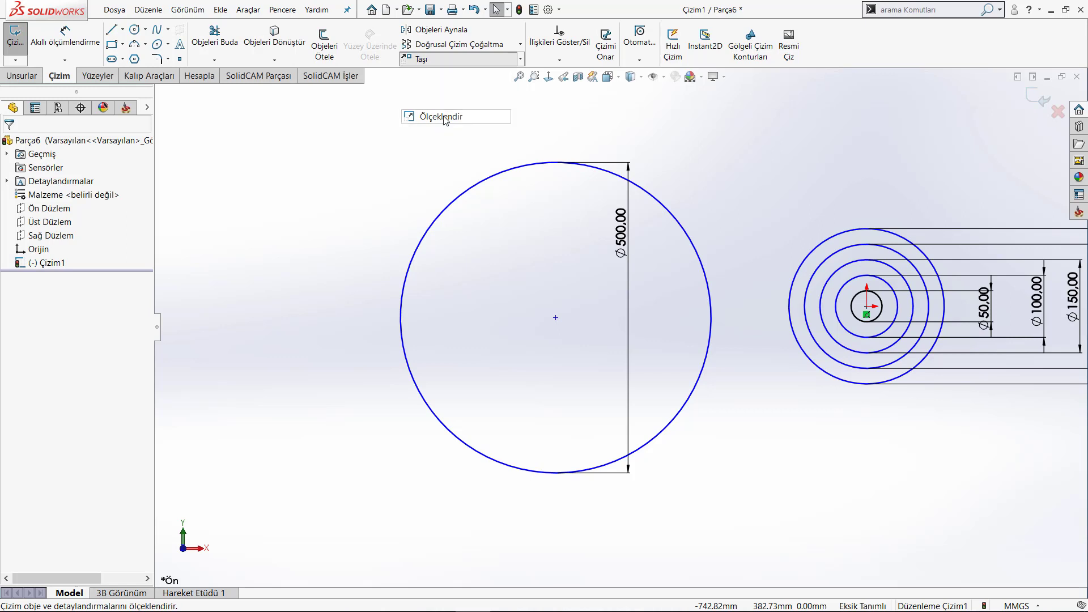
Step: Preview a 0.1-scale copy of the Ø500 circle about its own centre
left_click(448, 211)
left_click(86, 258)
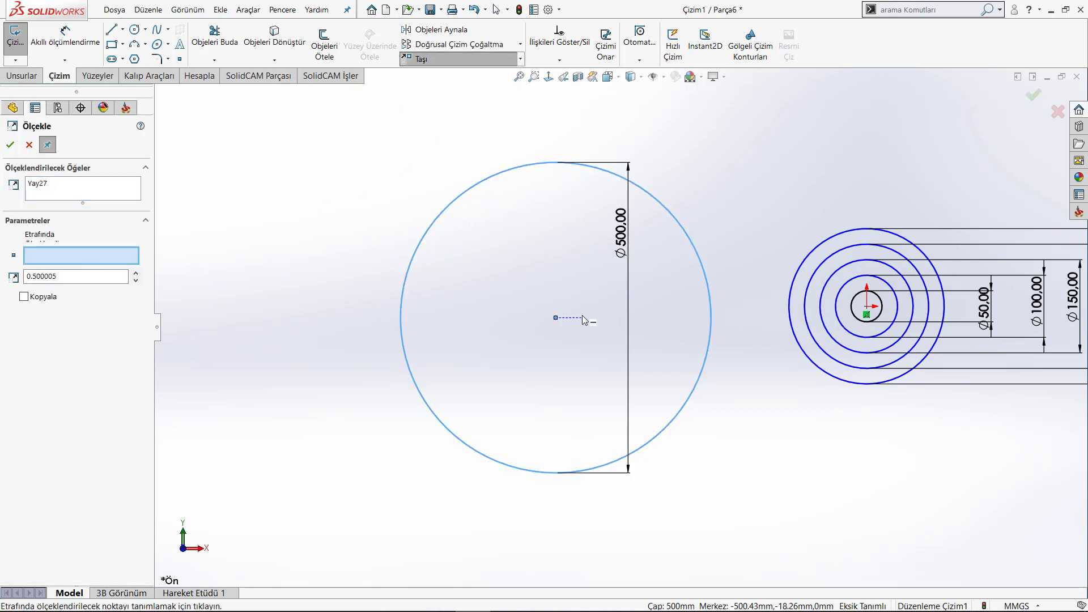
left_click(555, 318)
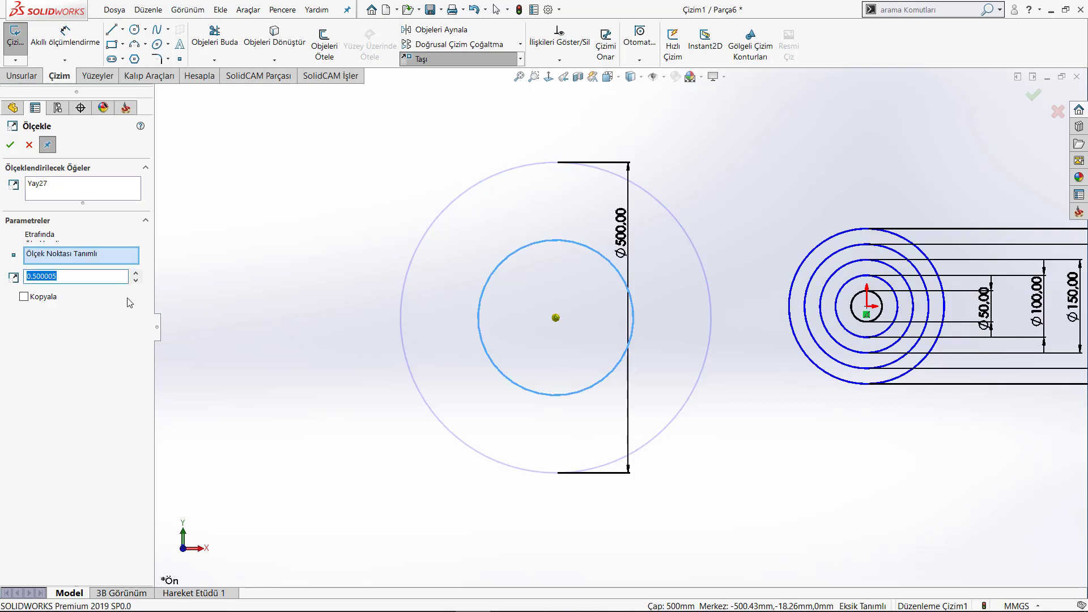
left_click(42, 298)
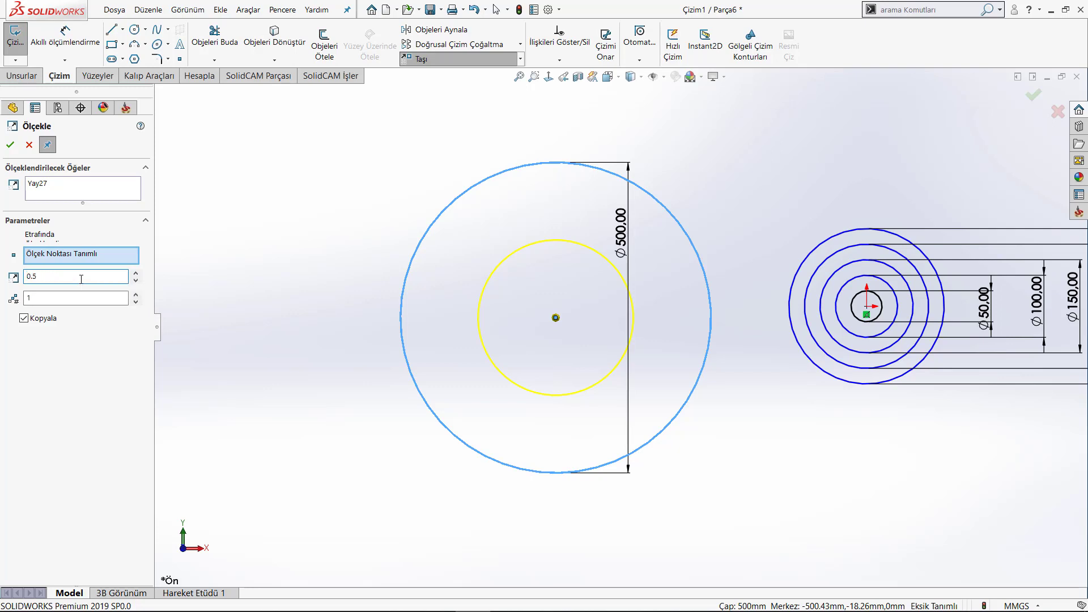
left_click(100, 301)
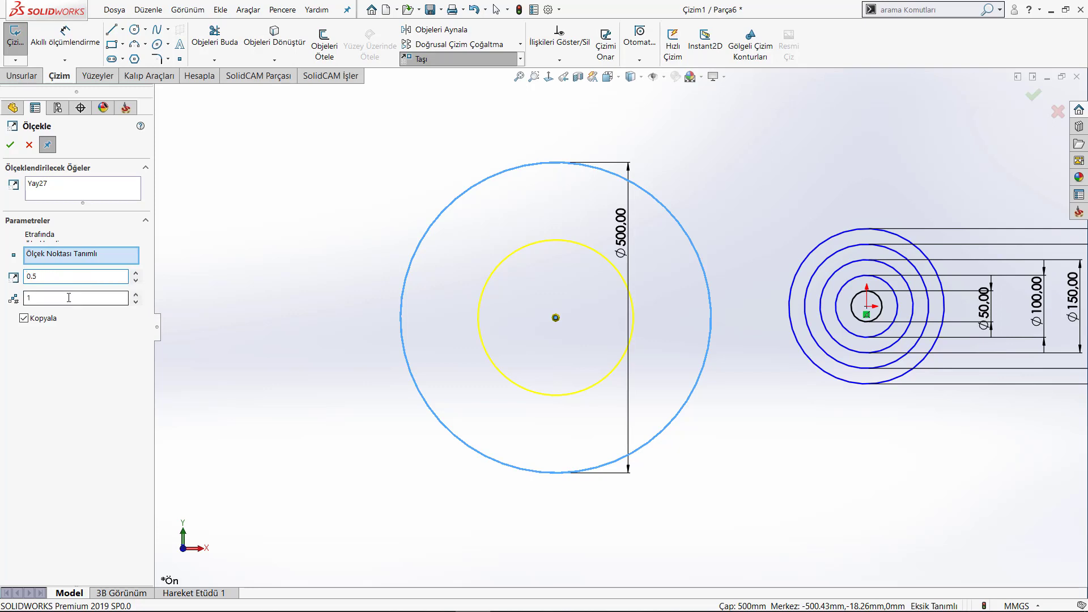
left_click(135, 294)
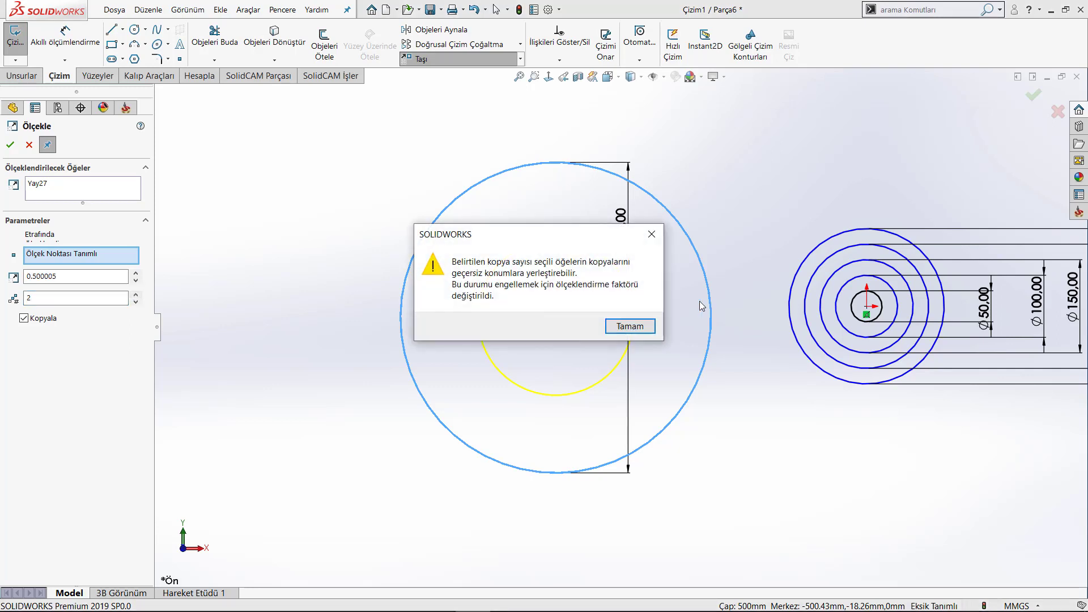
left_click(639, 326)
double_click(80, 278)
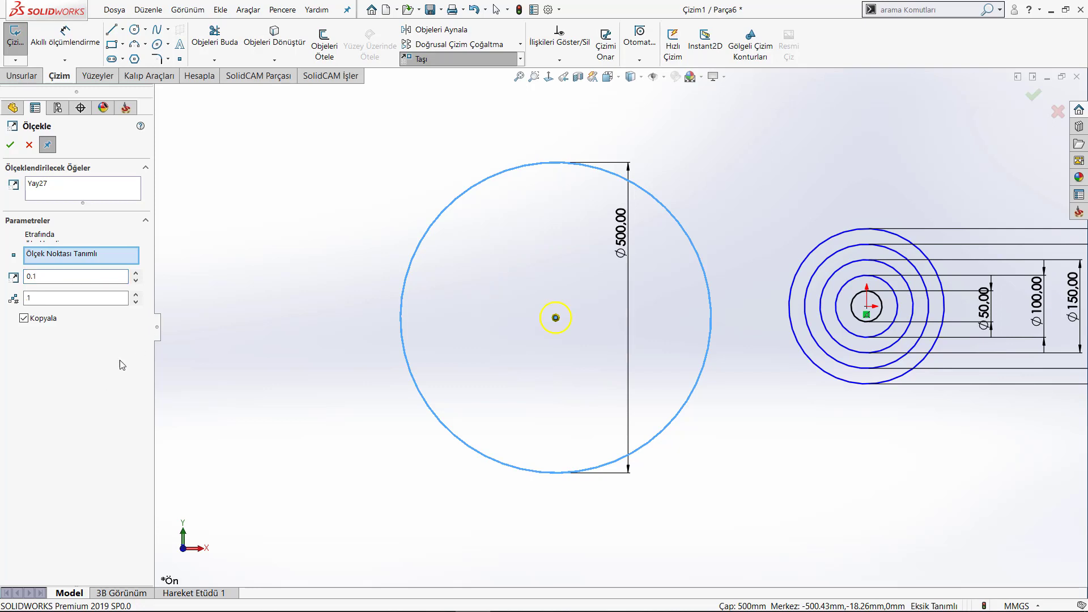
Step: Try extra scaled copies, then re-enter the scale factor and reset copies to 1
left_click(136, 295)
left_click(136, 295)
left_click(136, 295)
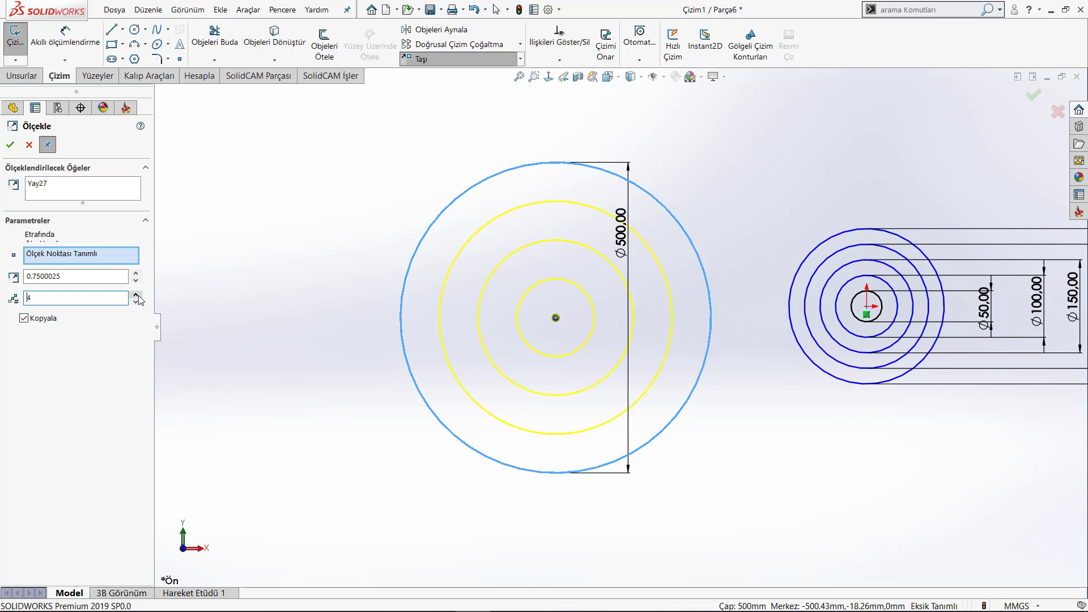
left_click(136, 294)
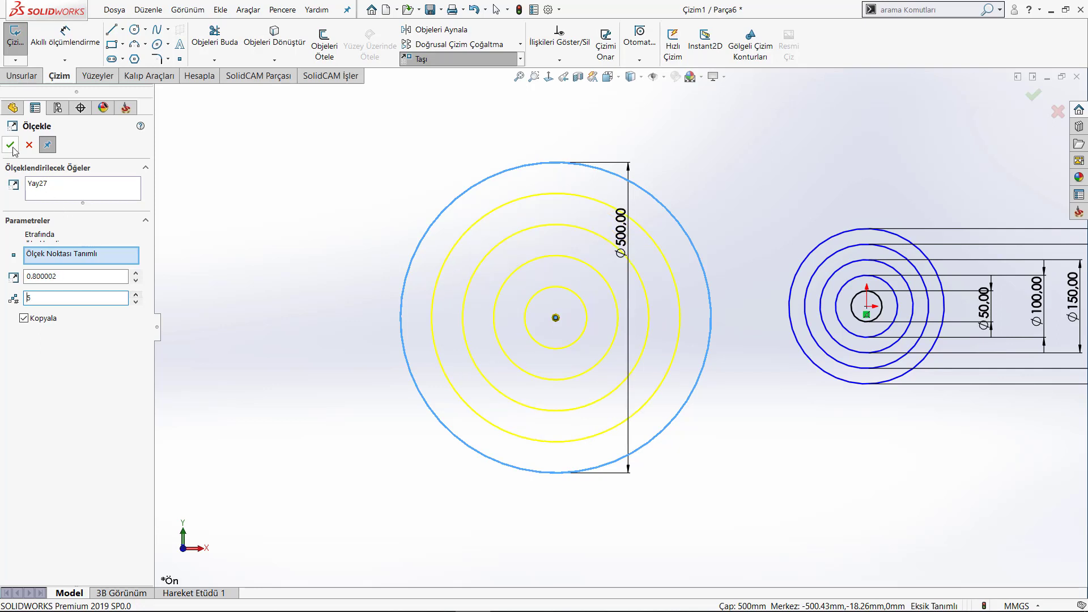
double_click(72, 277)
type("0,1")
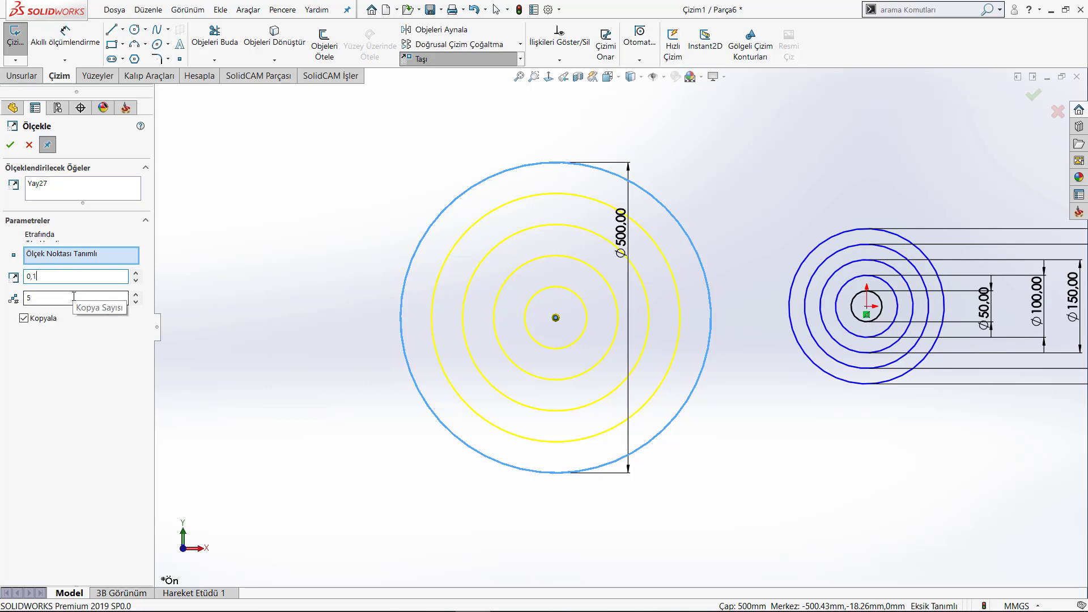
double_click(73, 297)
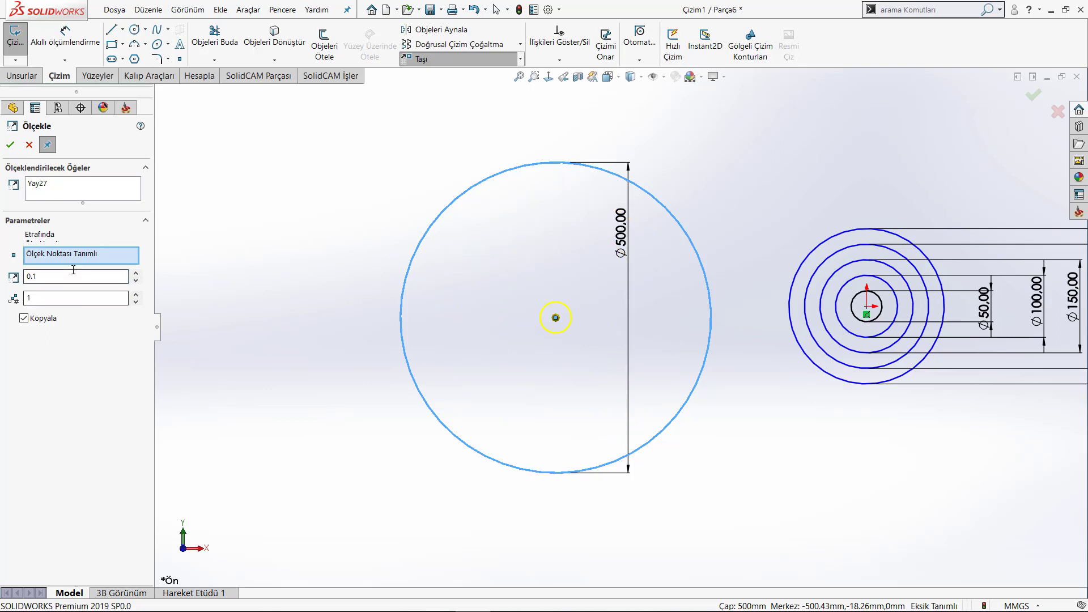
type("1")
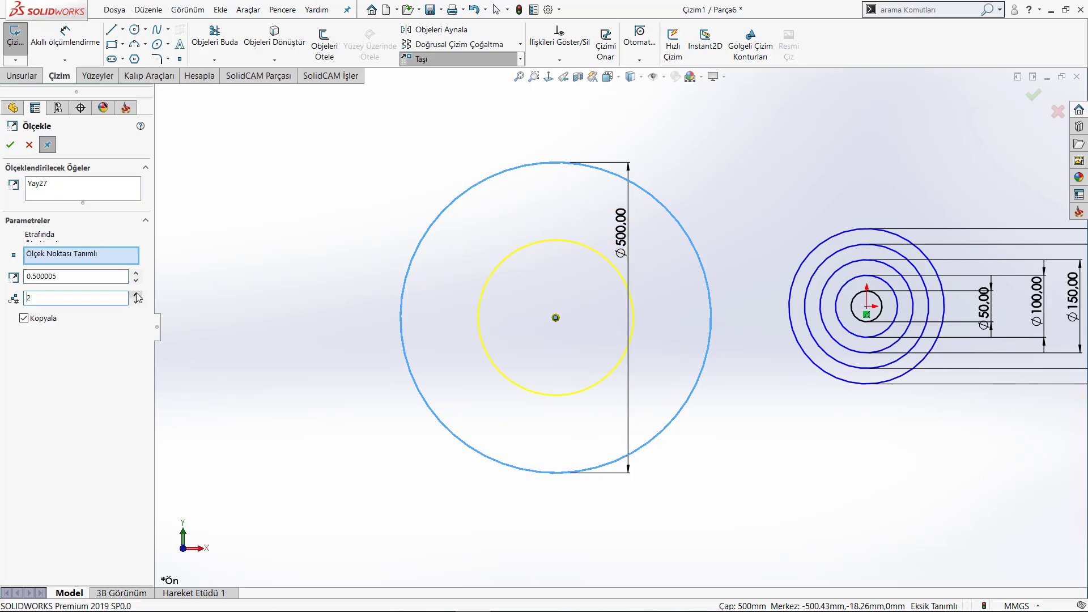
Step: Raise the copy count past 14 to test the spread, then reduce it by one
left_click(136, 294)
left_click(136, 294)
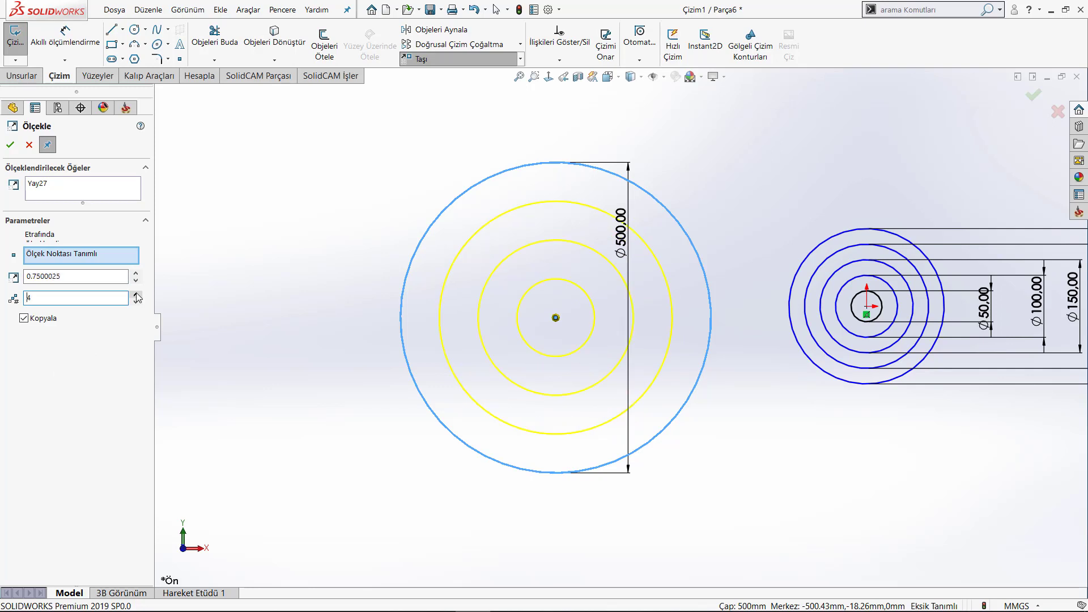
left_click(136, 294)
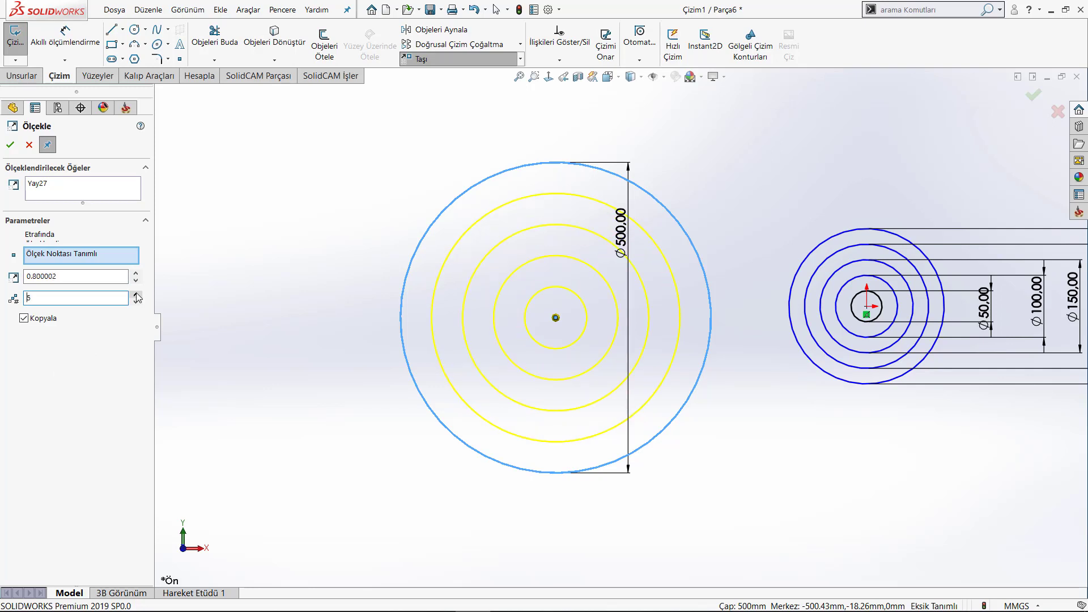
left_click(136, 295)
left_click(136, 295)
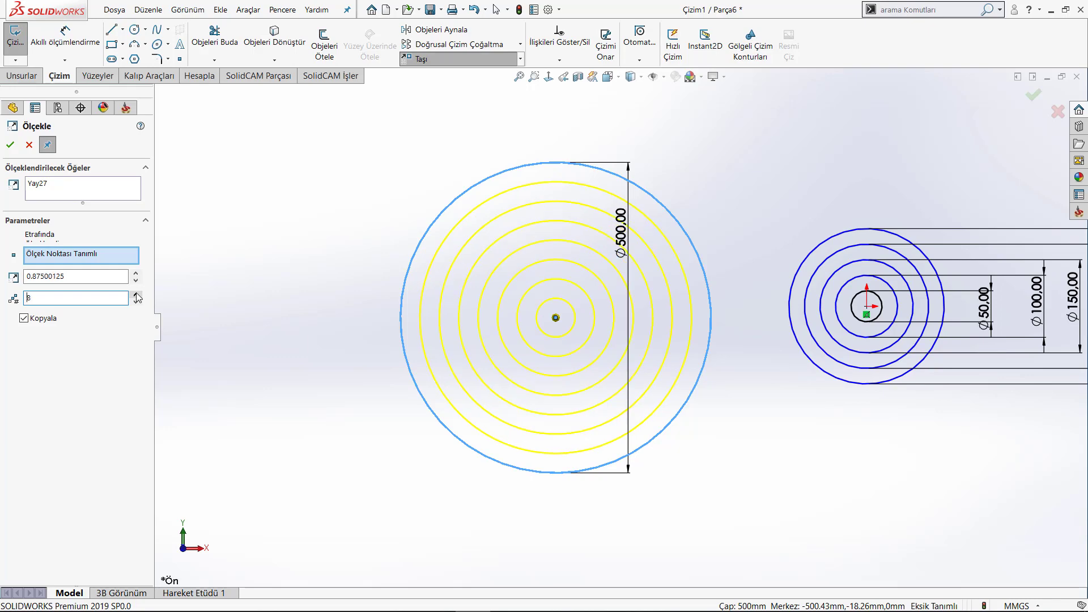
left_click(136, 295)
left_click(136, 294)
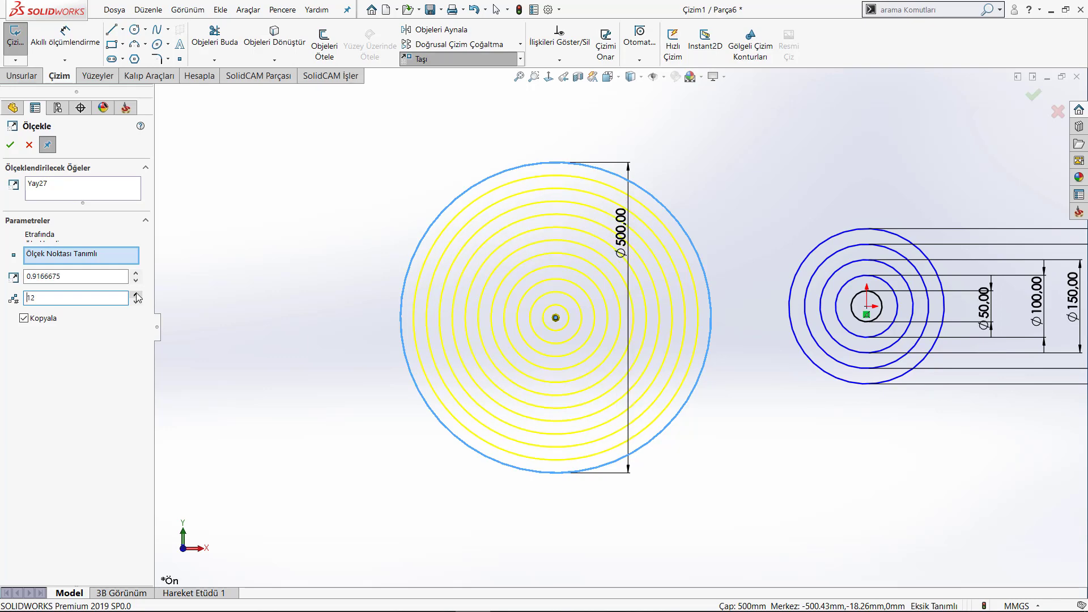
left_click(136, 295)
left_click(136, 295)
left_click(136, 294)
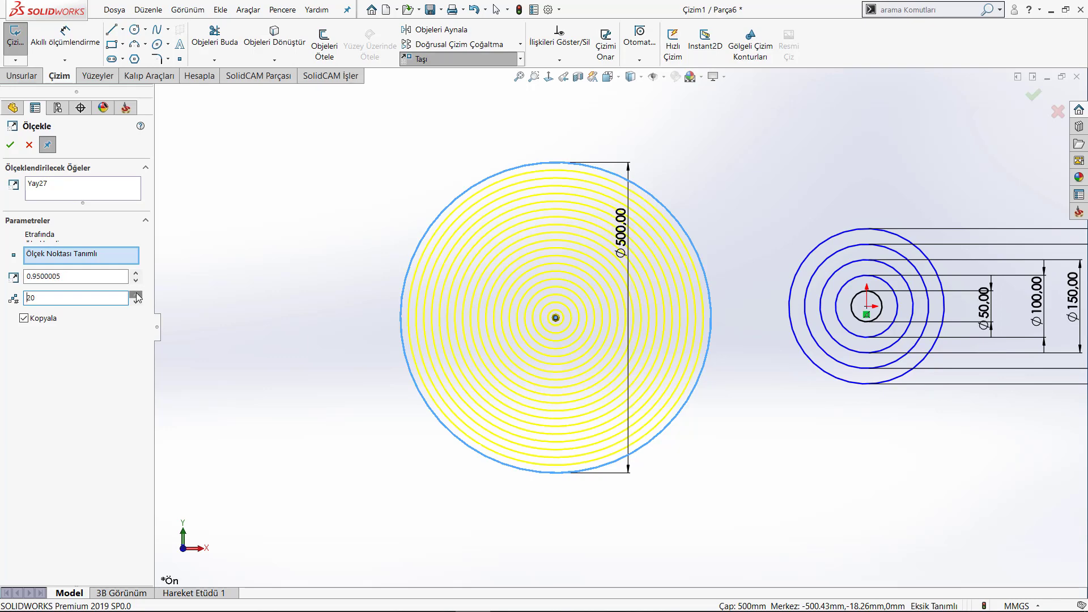
left_click(136, 295)
left_click(136, 295)
left_click(136, 295)
left_click(136, 295)
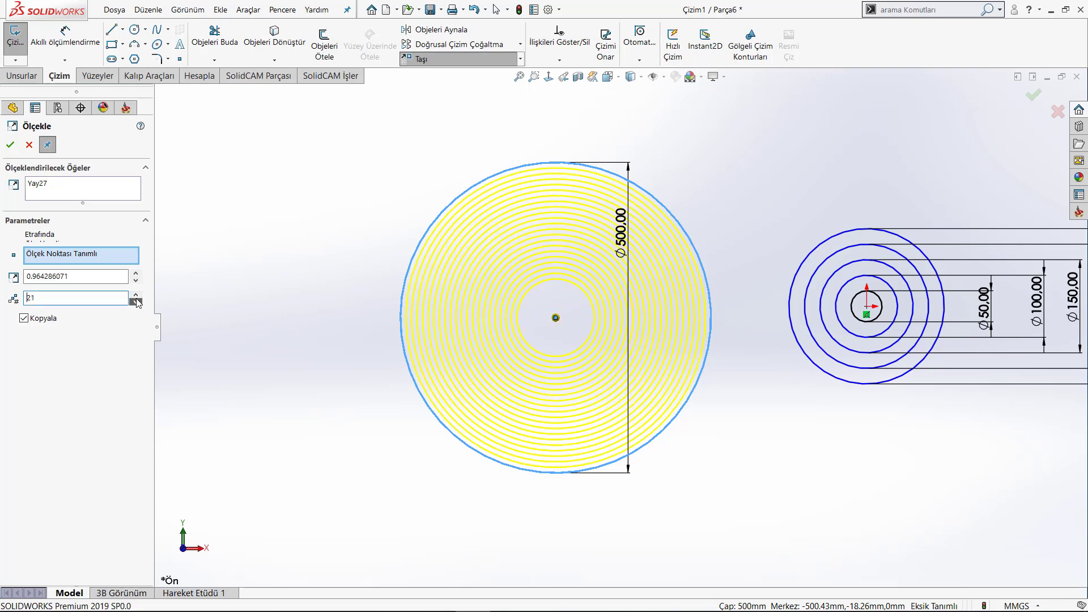
left_click(136, 301)
left_click(136, 301)
left_click(136, 301)
left_click(136, 300)
left_click(136, 301)
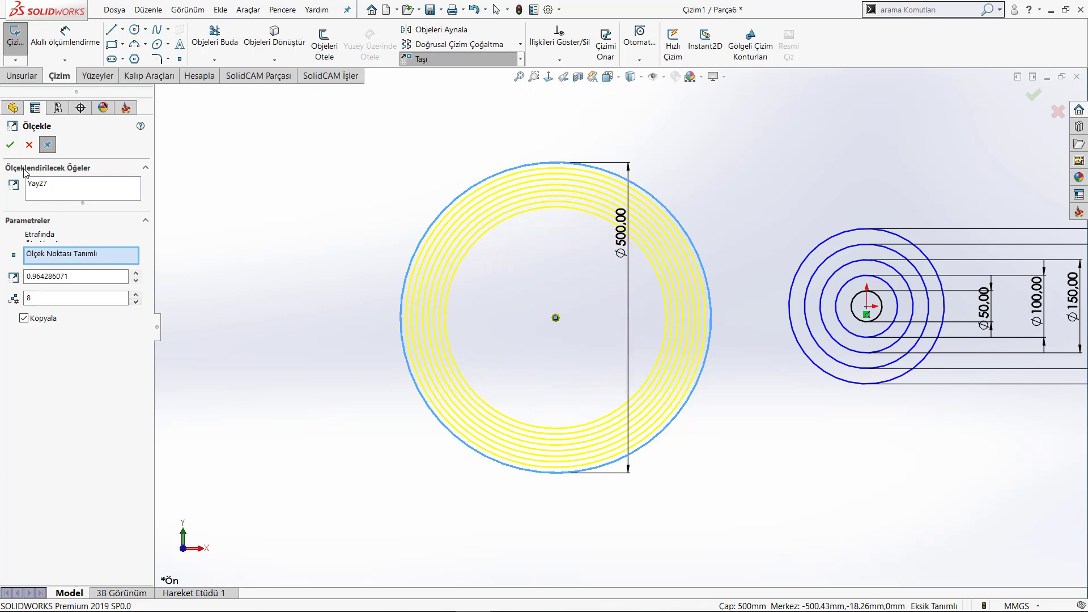
Step: Apply four concentric copies of the Ø500 circle at scale factor 0.75
double_click(85, 276)
type("0,1")
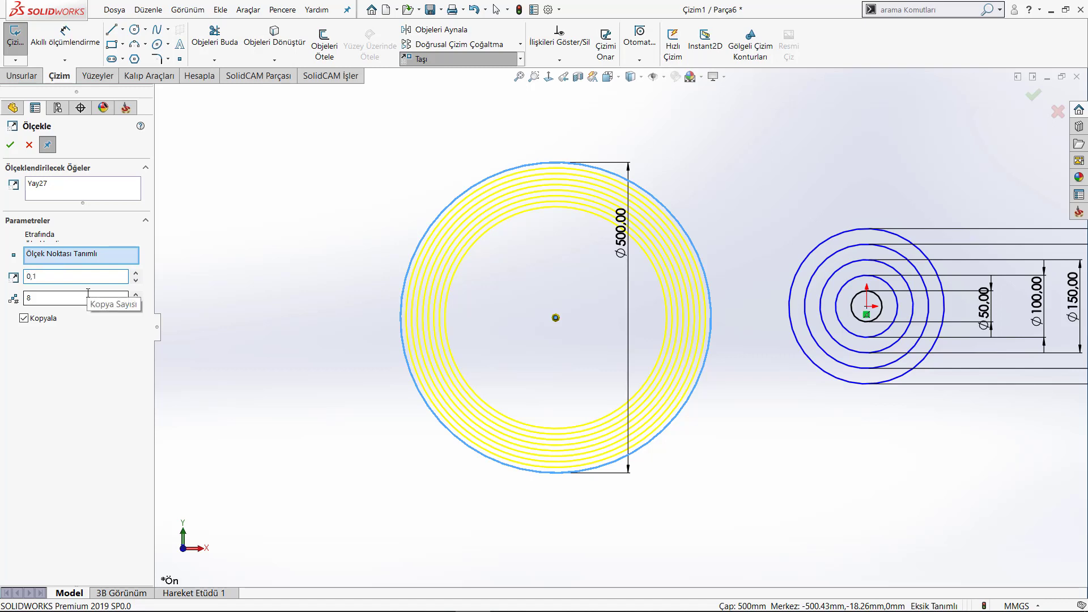
double_click(88, 292)
type("1")
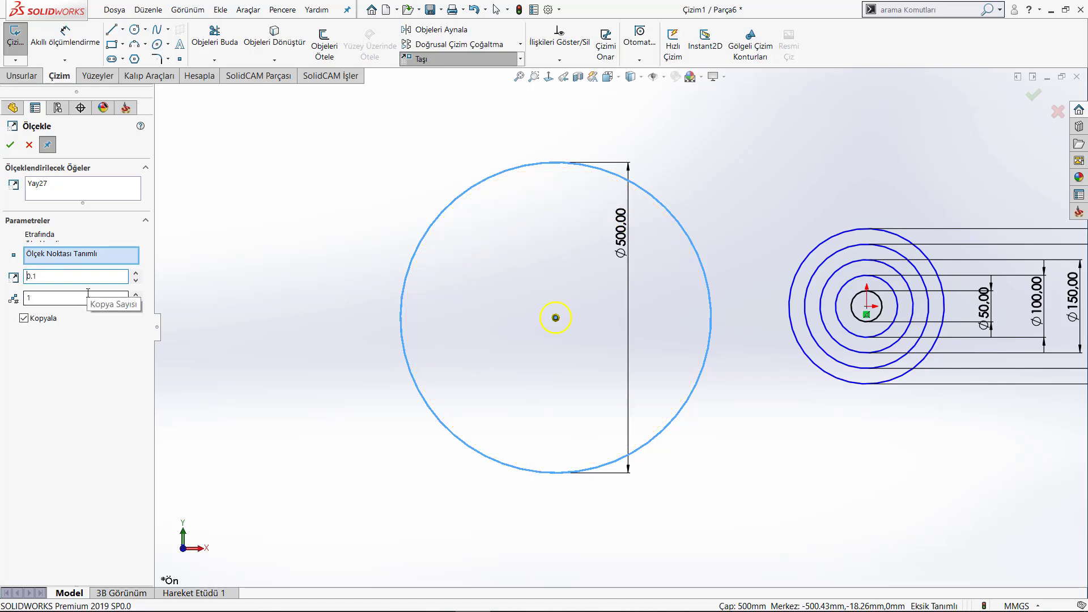
left_click(136, 294)
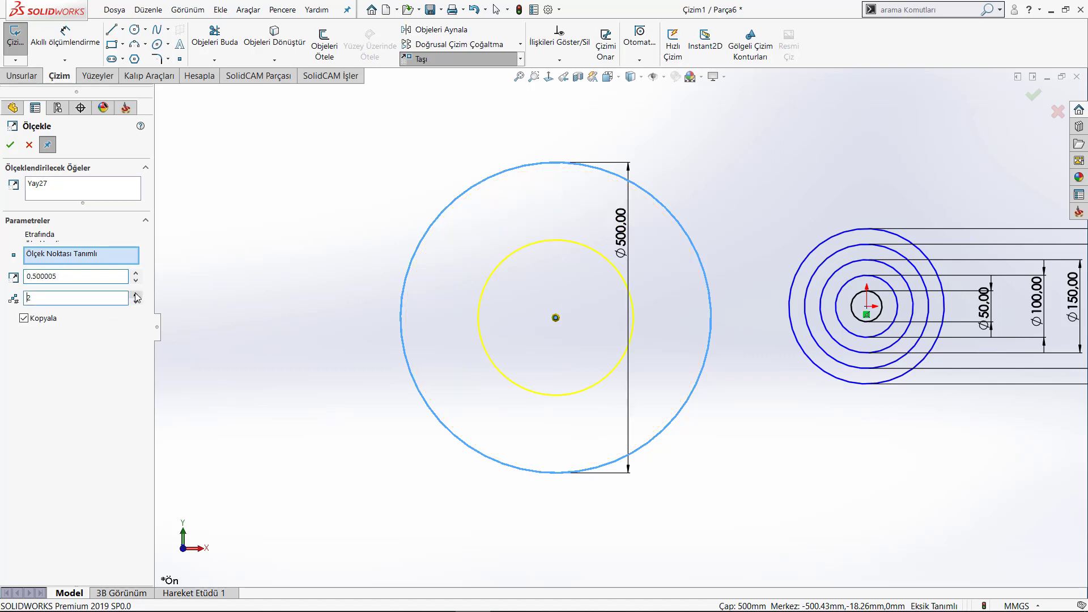
left_click(136, 294)
left_click(136, 295)
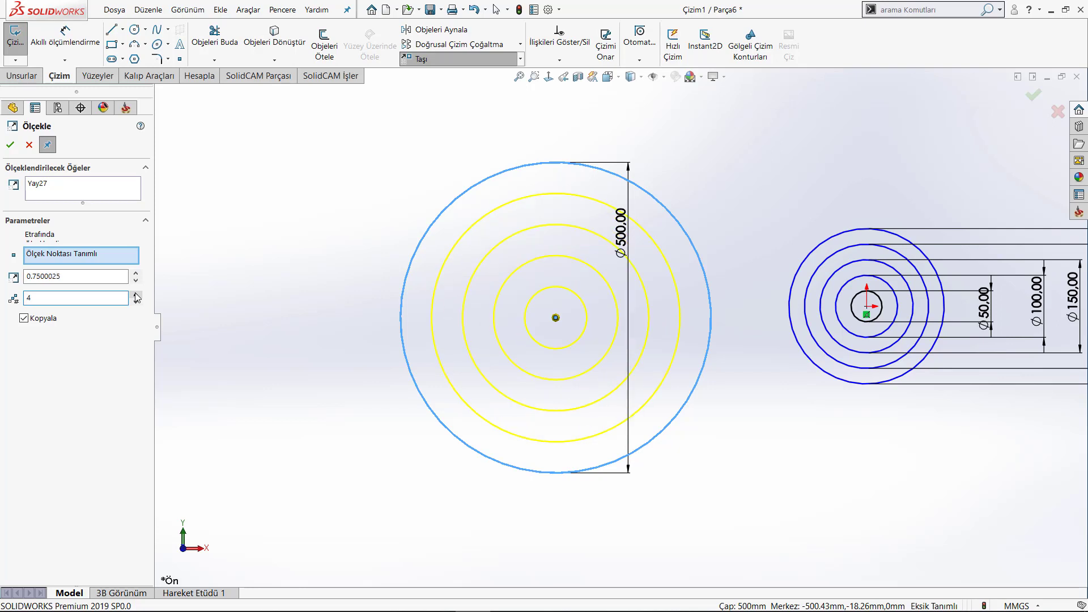
left_click(10, 144)
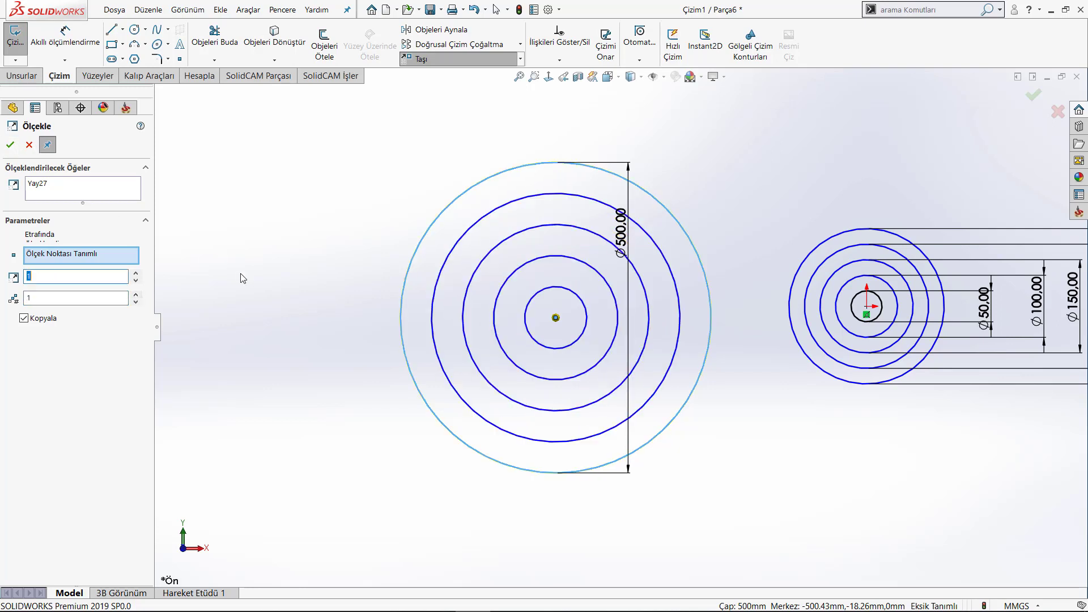
key("Escape")
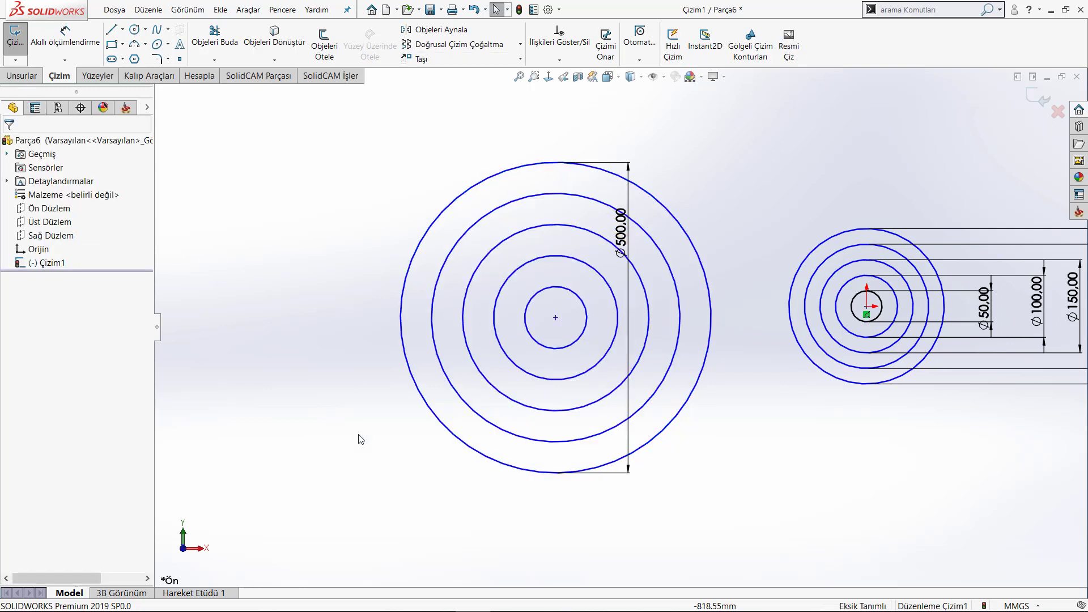
Step: Move the Ø500 dimension right and dimension the next two rings Ø400 and Ø300
key("d")
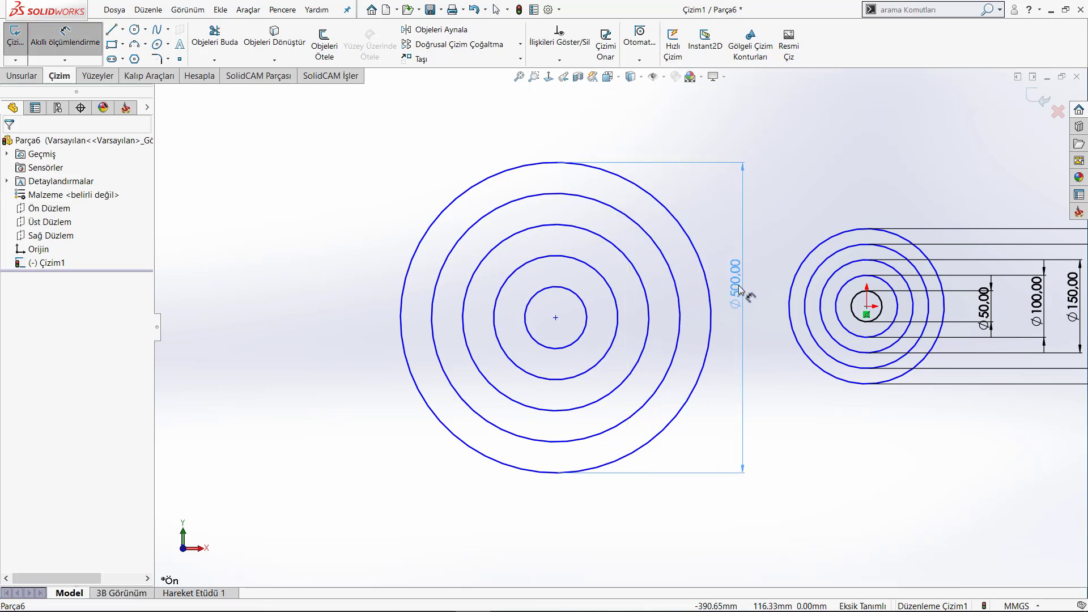
left_click(753, 292)
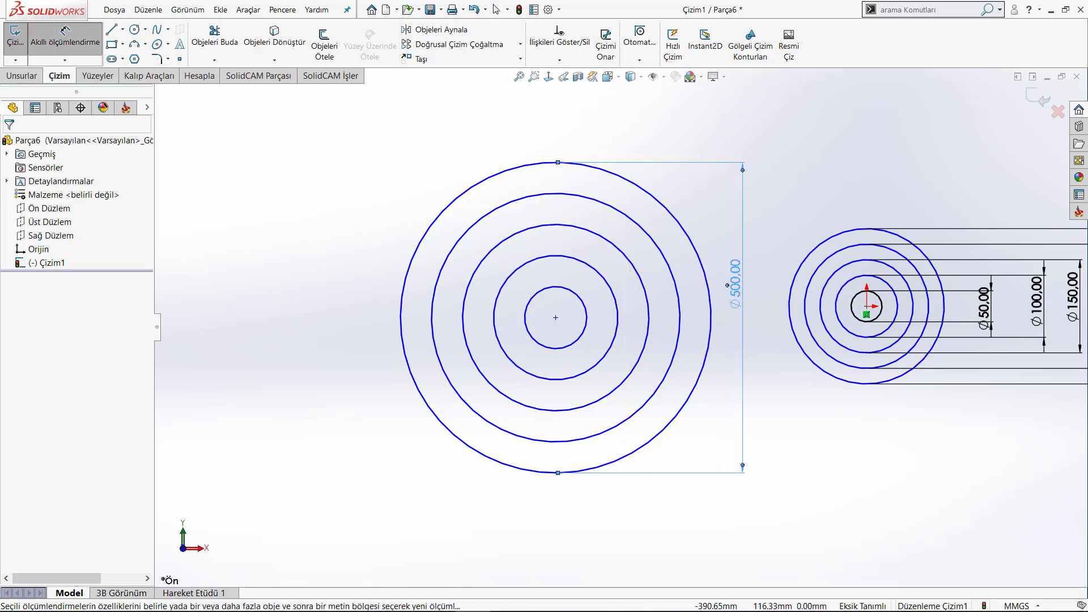
left_click(670, 268)
left_click(760, 306)
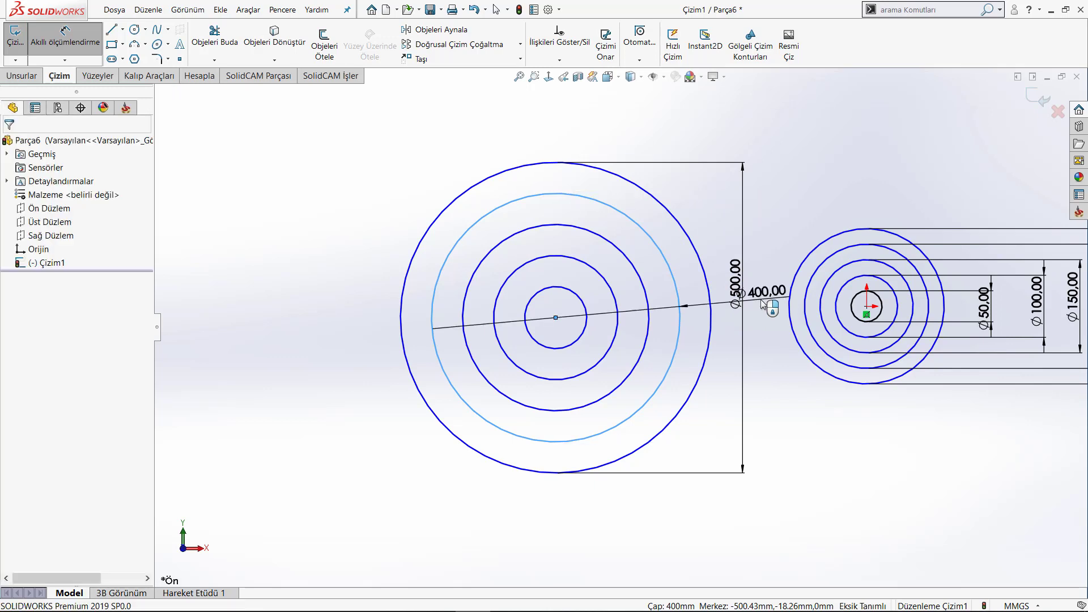
key("Return")
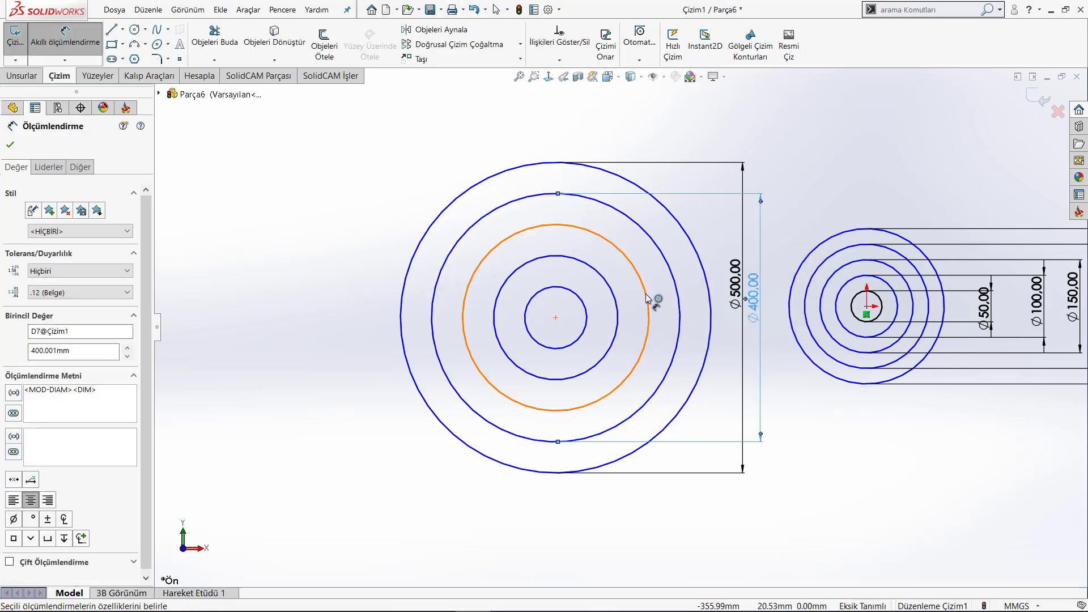
left_click(645, 291)
left_click(731, 306)
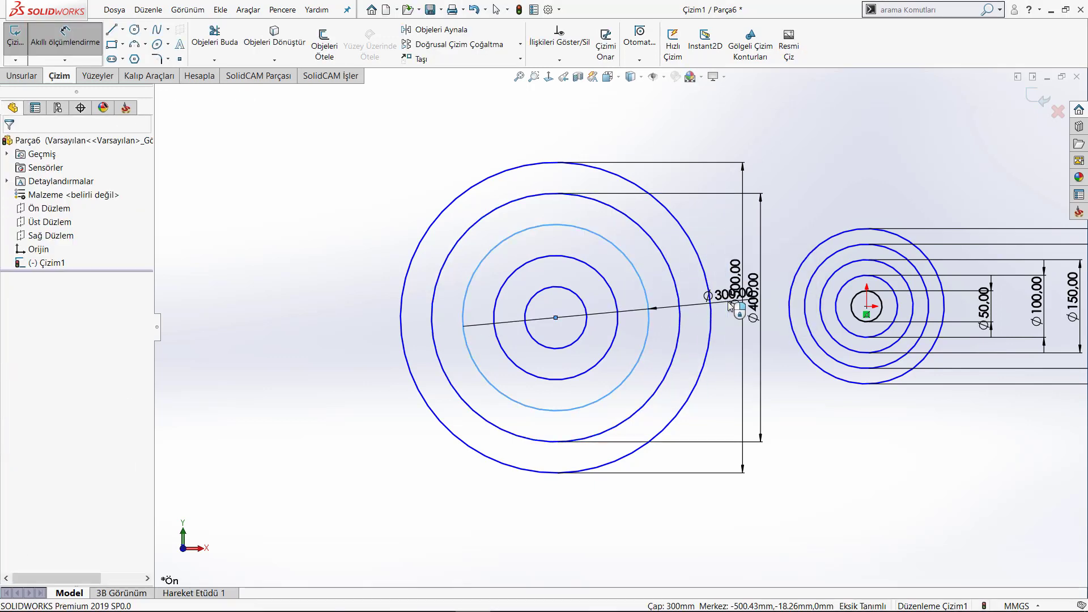
key("Return")
Step: Zoom the view and exit Smart Dimension back to selection
scroll(725, 340, "up", 3)
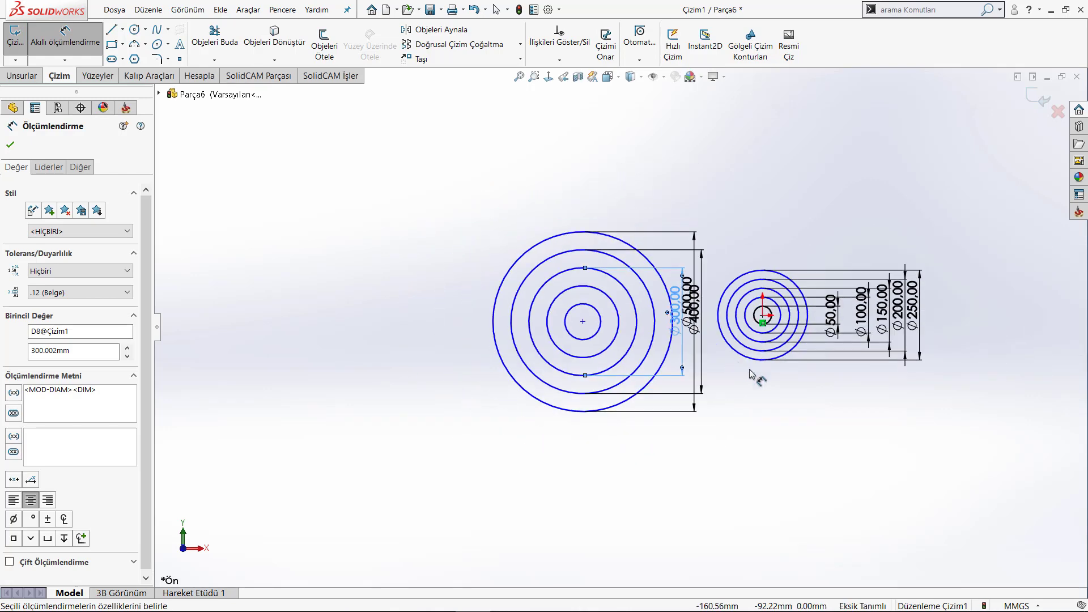
right_click(728, 187)
left_click(753, 220)
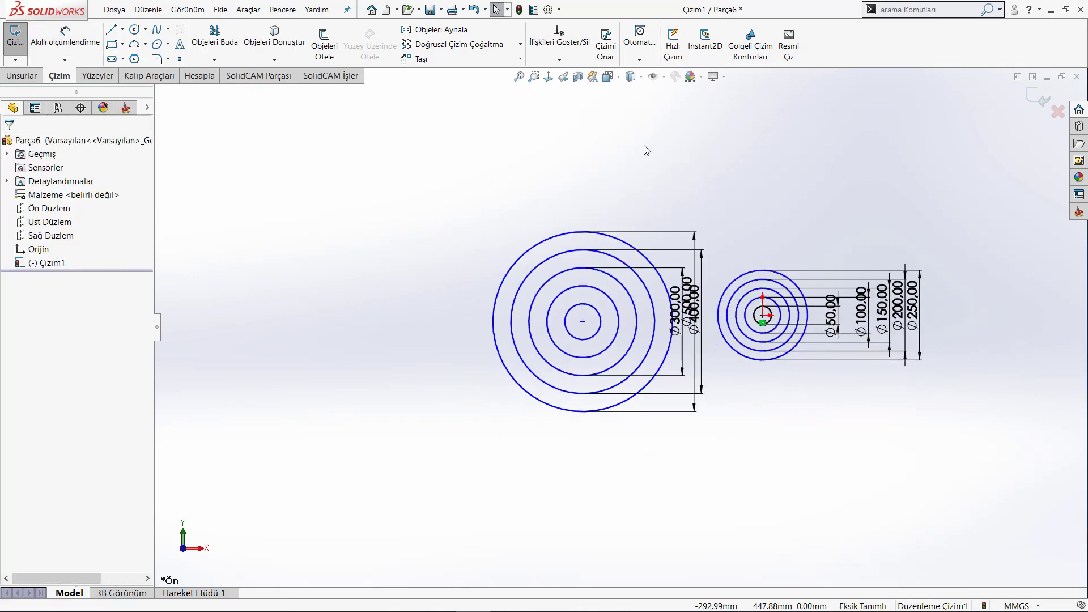
right_click_drag(335, 213, 358, 290)
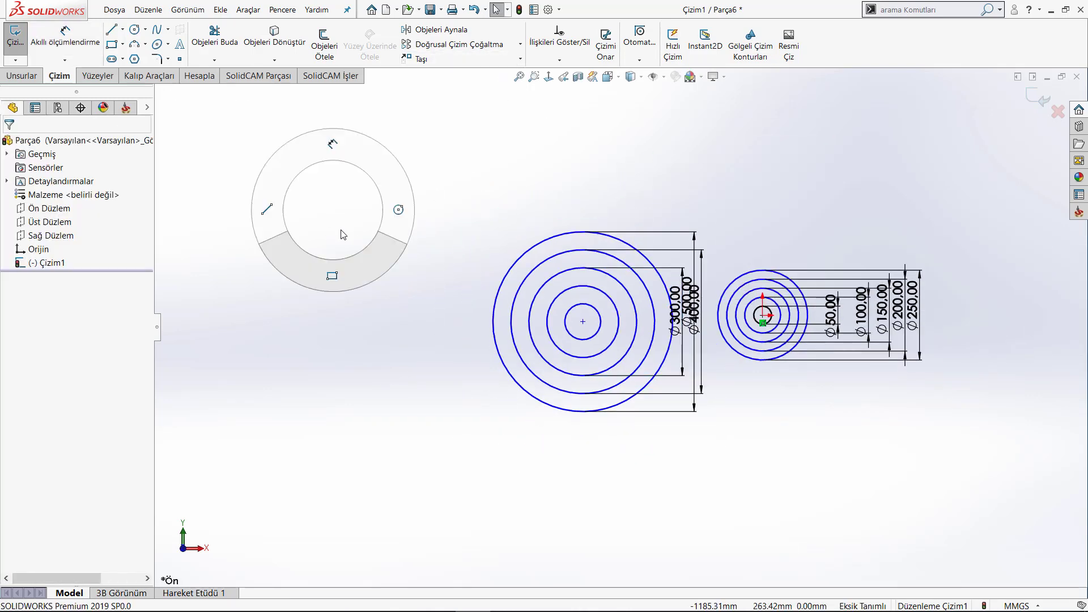
Step: Draw a corner rectangle left of the rings holding two small circles side by side
left_click(256, 198)
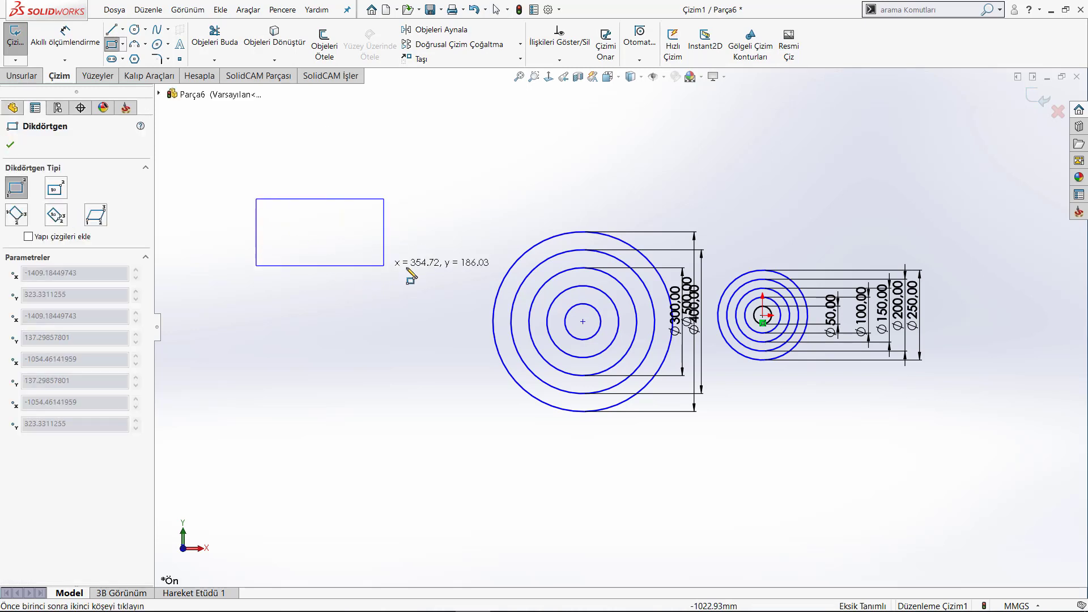
left_click(424, 300)
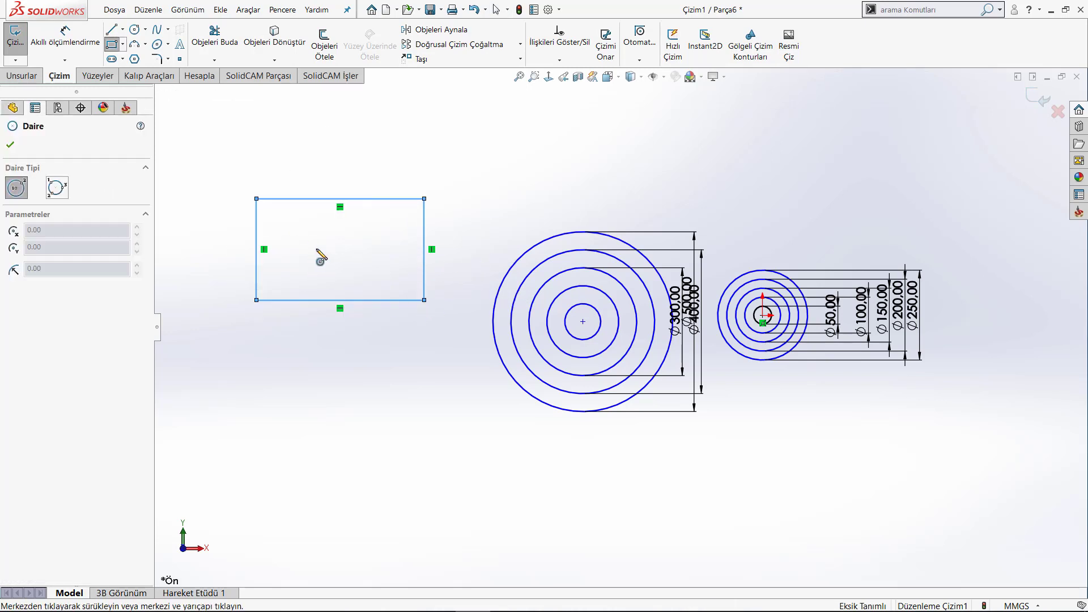
right_click_drag(316, 255, 278, 253)
left_click(300, 245)
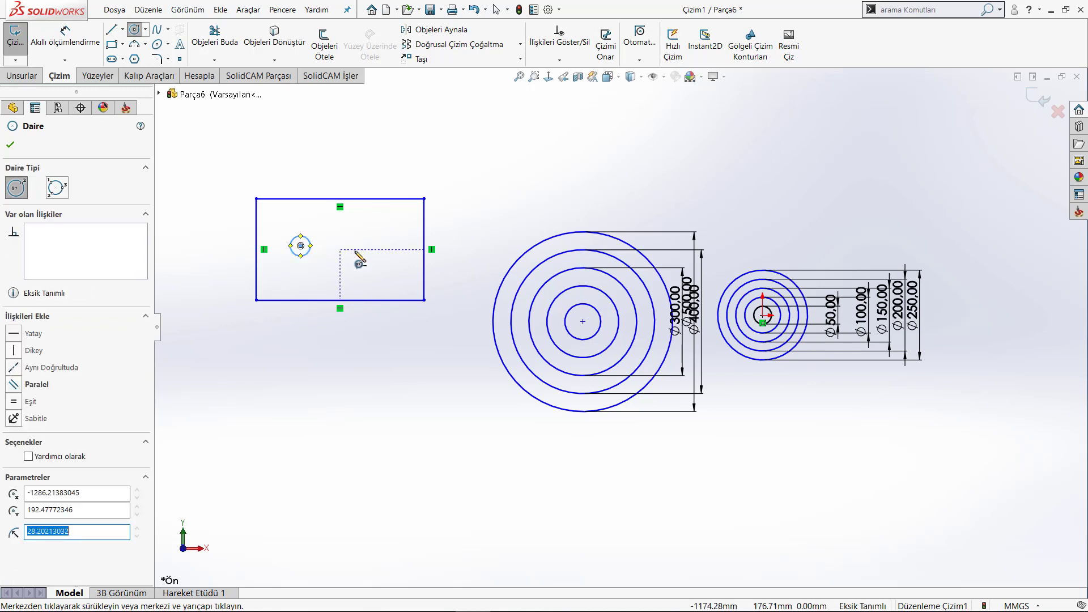
left_click(383, 249)
left_click(396, 249)
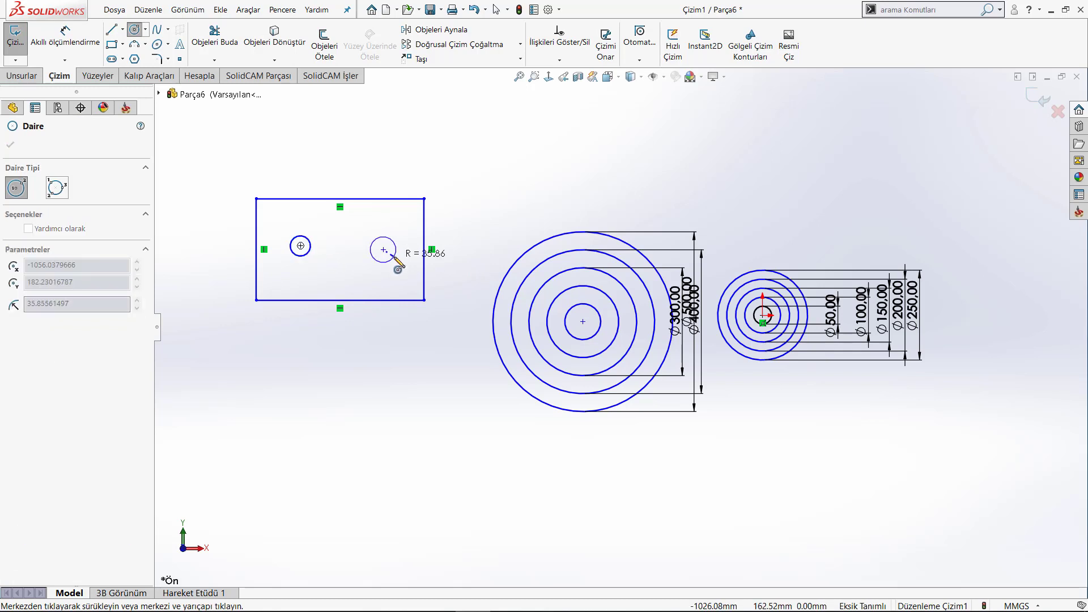
right_click(442, 158)
left_click(482, 163)
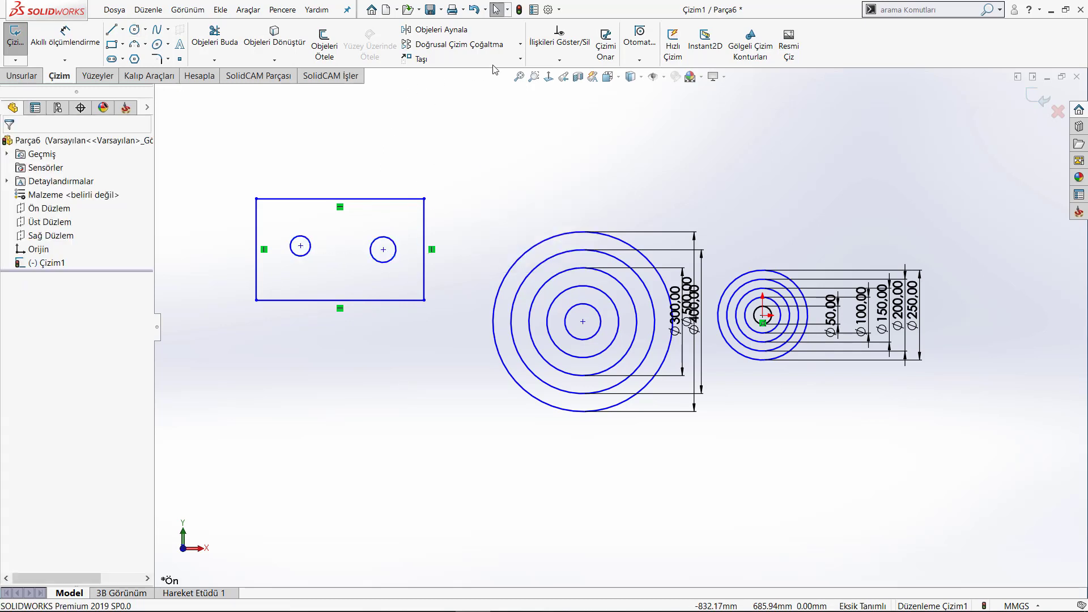
left_click(519, 59)
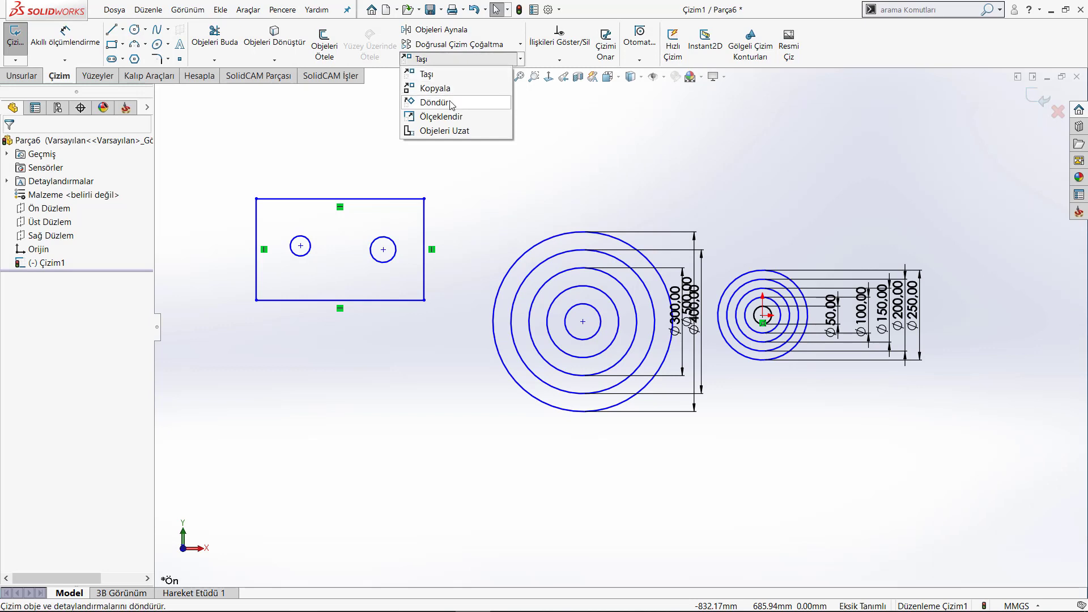
Step: Scale the rectangle and both circles by 2 about its lower-left corner, without copying
left_click(442, 116)
key("z")
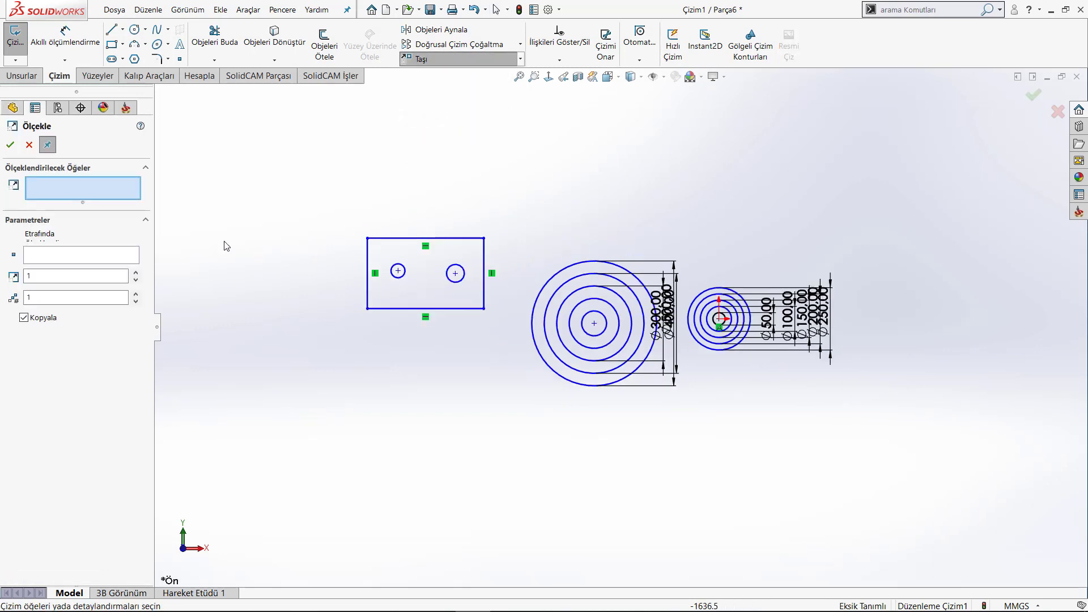
left_click(42, 317)
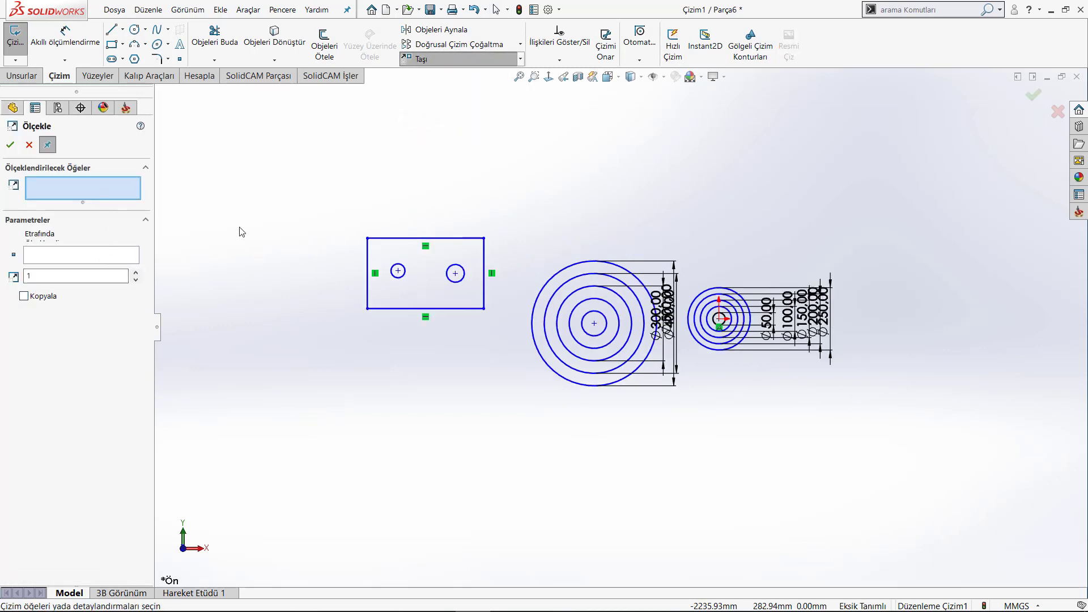
left_click_drag(355, 225, 506, 332)
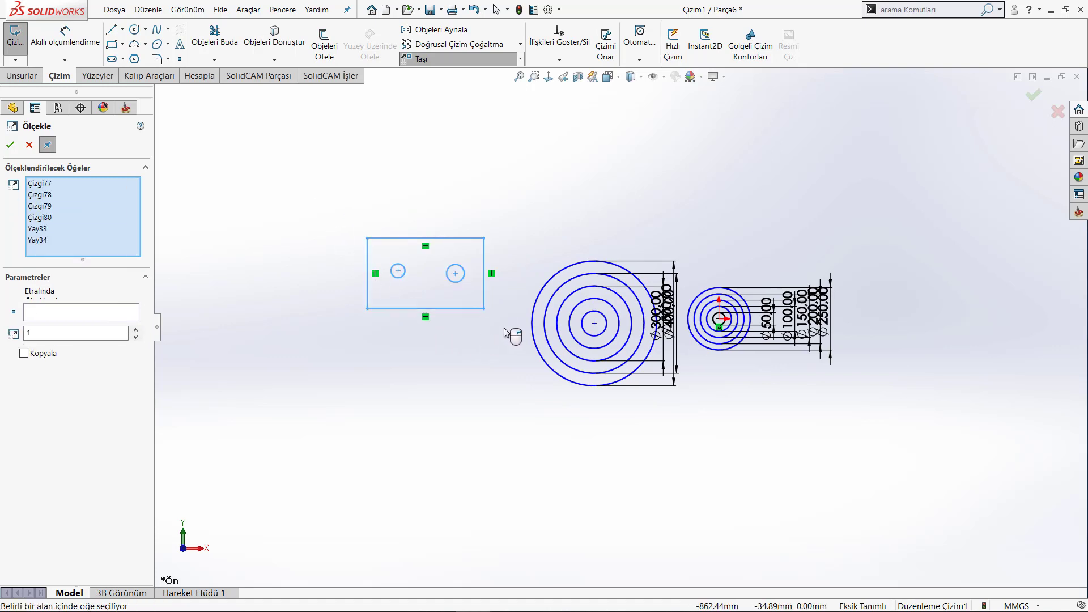
left_click(95, 313)
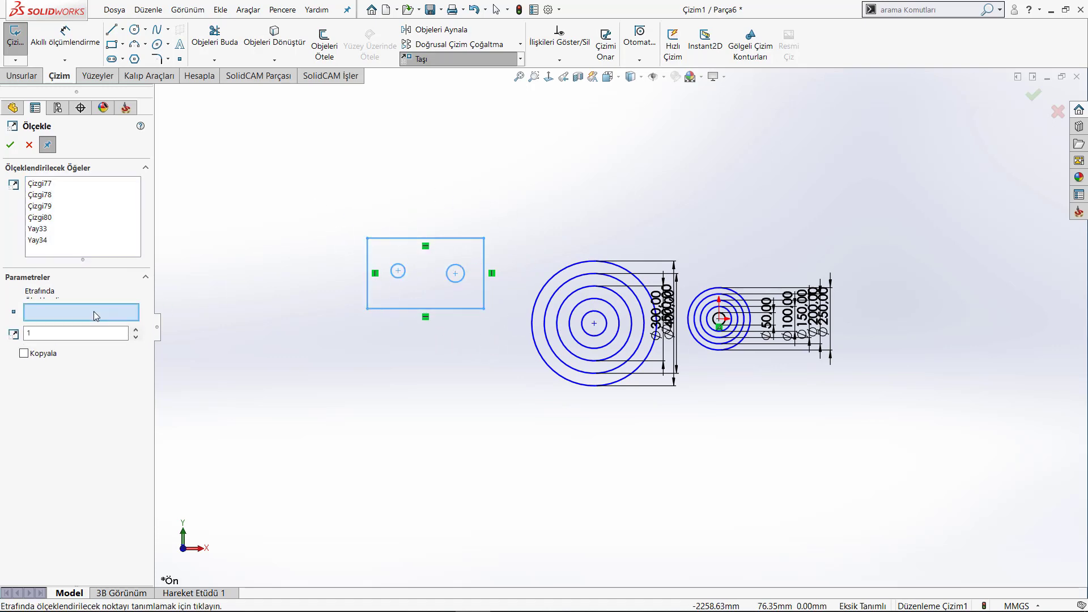
left_click(367, 309)
type("2")
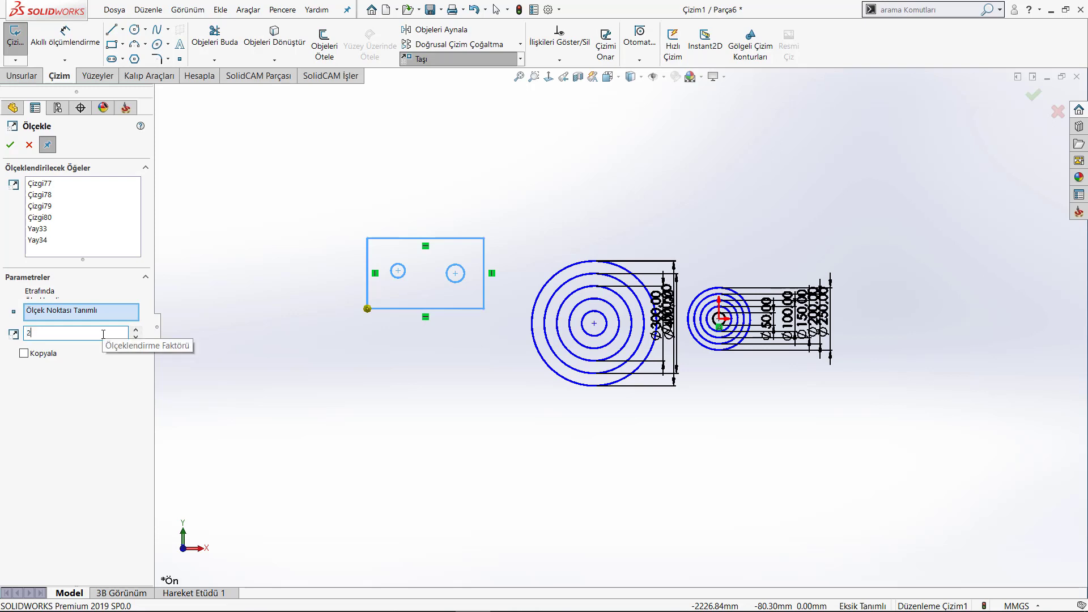
left_click(9, 147)
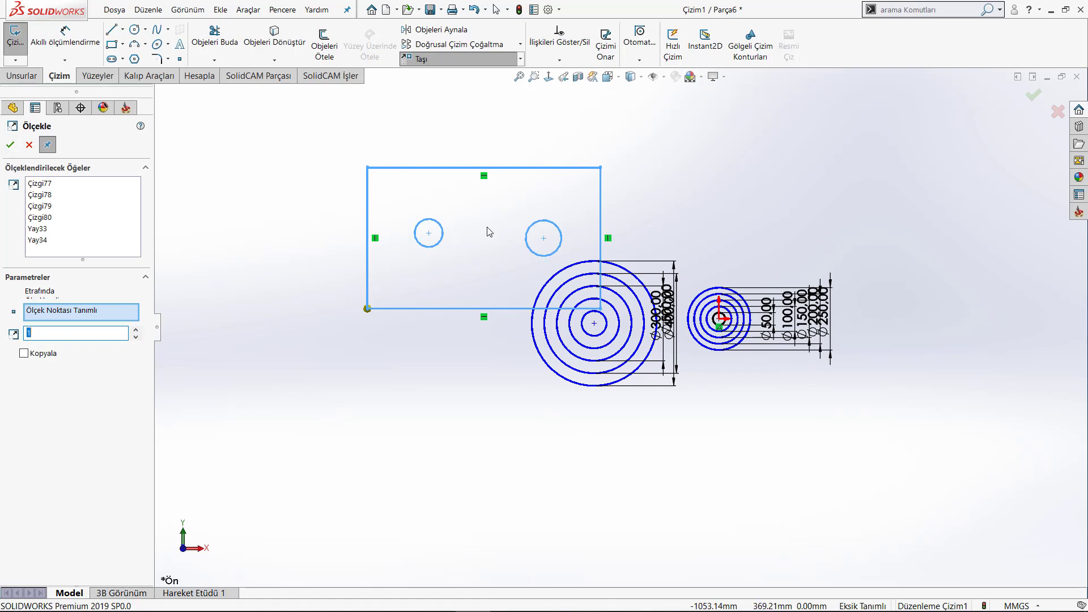
left_click(11, 146)
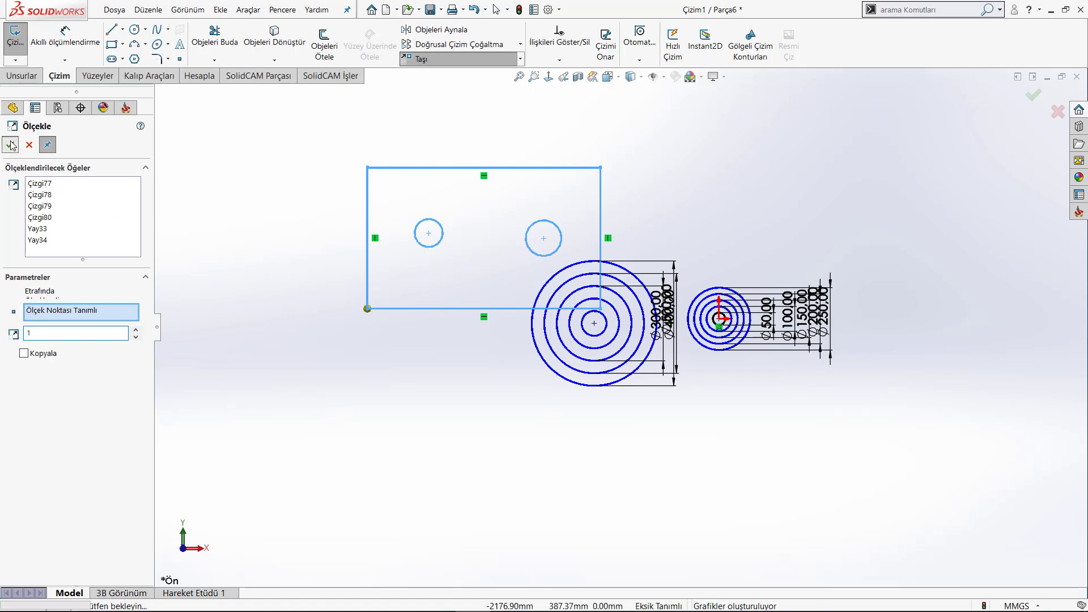
scroll(510, 249, "up", 1)
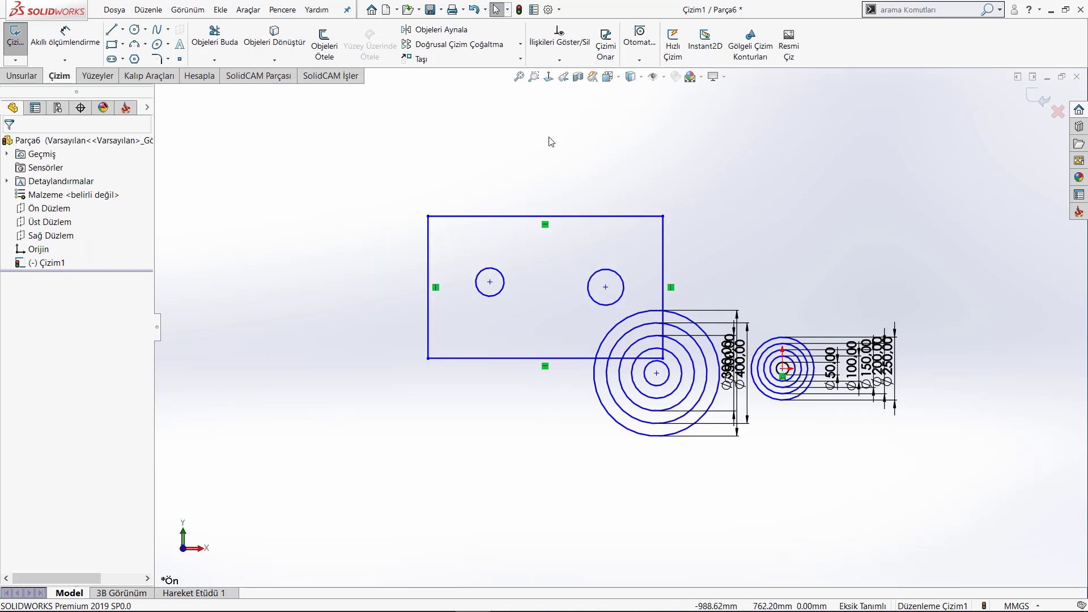
Step: Pan to free space and draw a new corner rectangle on the left
scroll(342, 342, "down", 1)
middle_click_drag(342, 342, 366, 265, "ctrl")
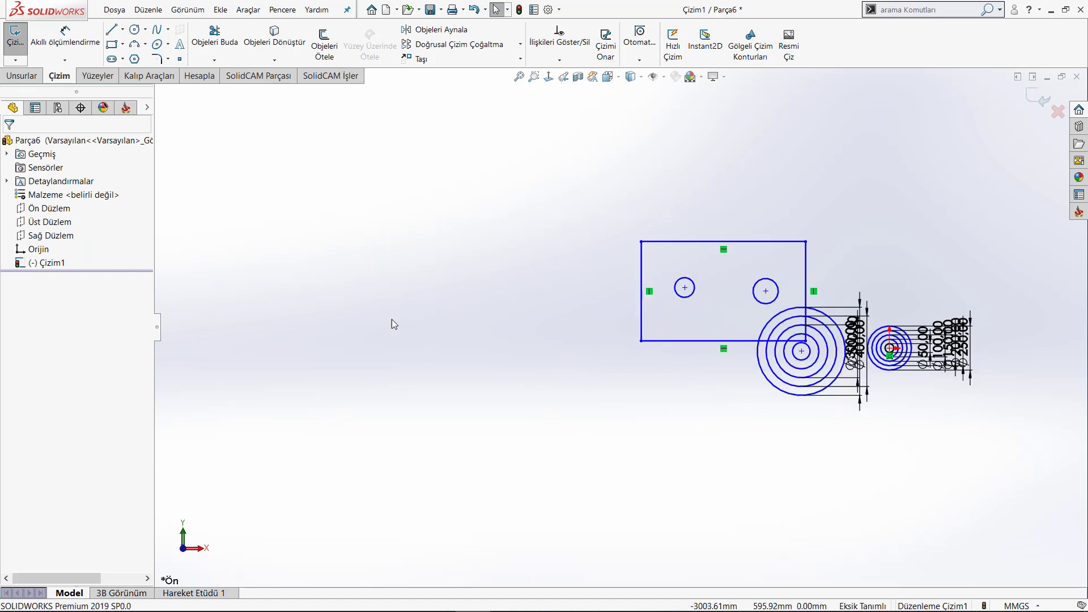
right_click_drag(391, 321, 363, 283)
left_click(331, 234)
left_click(495, 348)
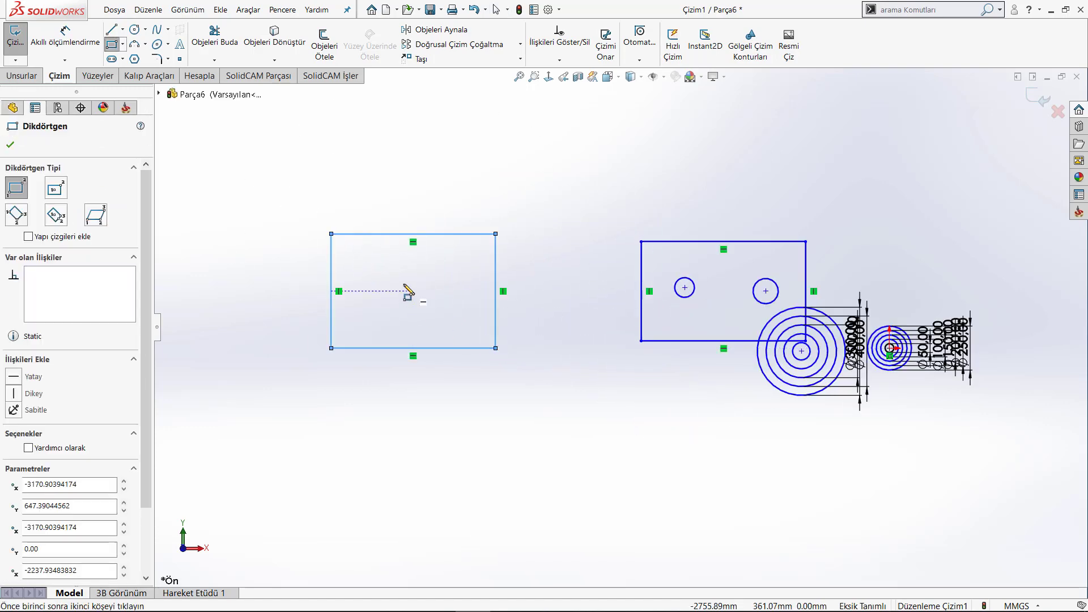
Step: Draw a circle centred on the rectangle's right edge and pick it for scaling
right_click_drag(517, 310, 499, 295)
left_click(496, 291)
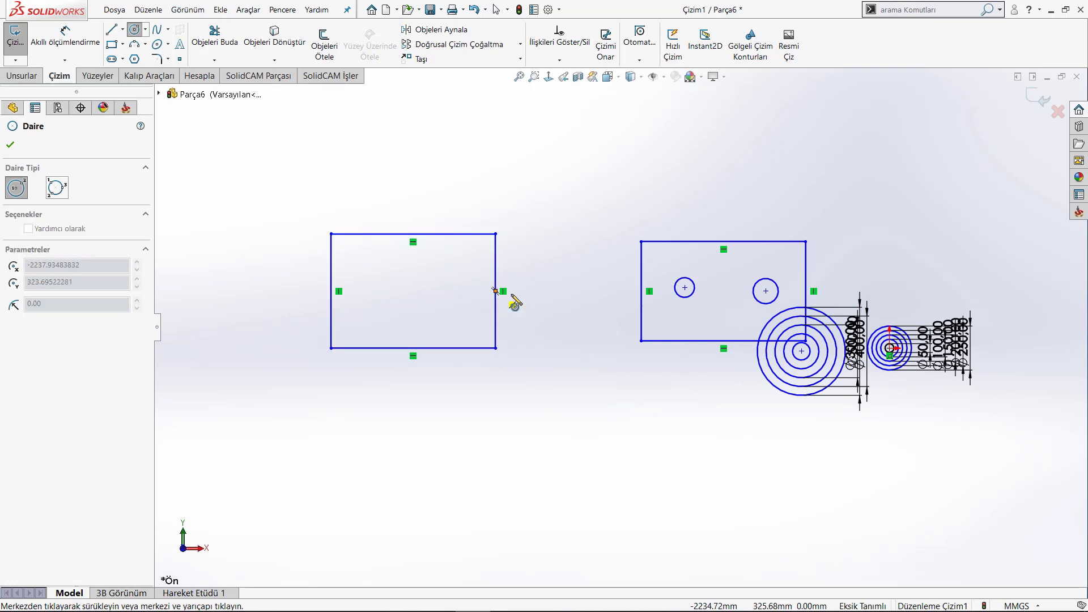
left_click(532, 291)
left_click(519, 58)
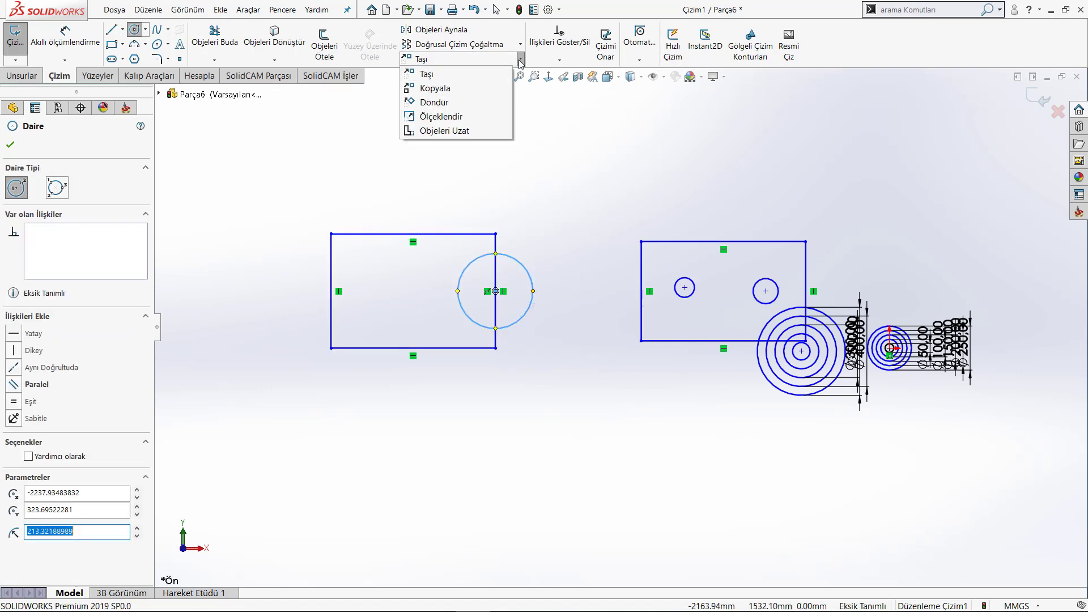
left_click(436, 114)
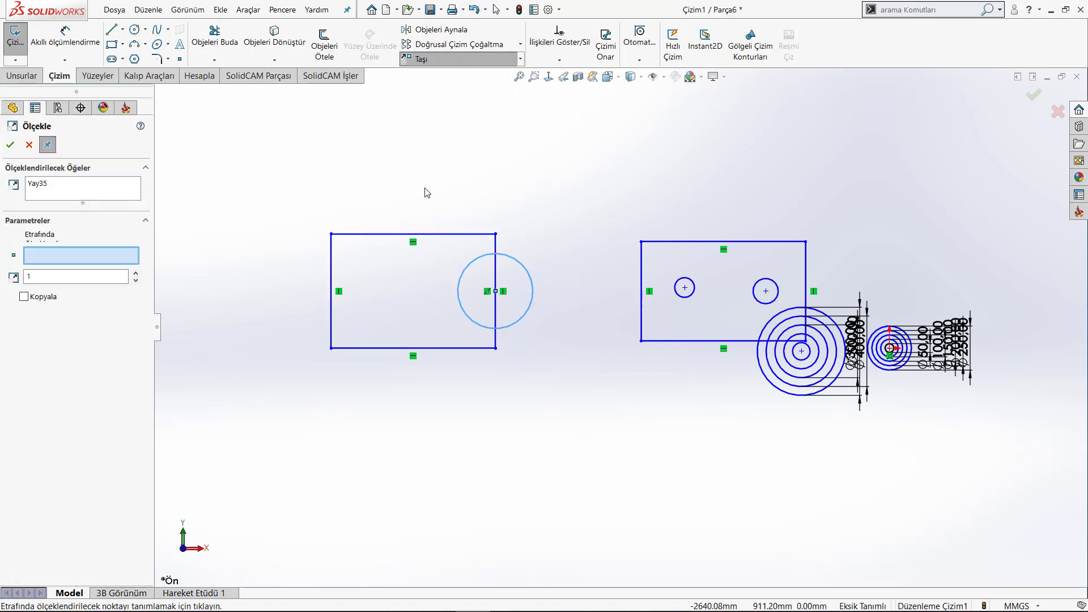
Step: Trial a 1/2 scale of the left rectangle and circle about the circle's centre, then undo it
right_click(77, 190)
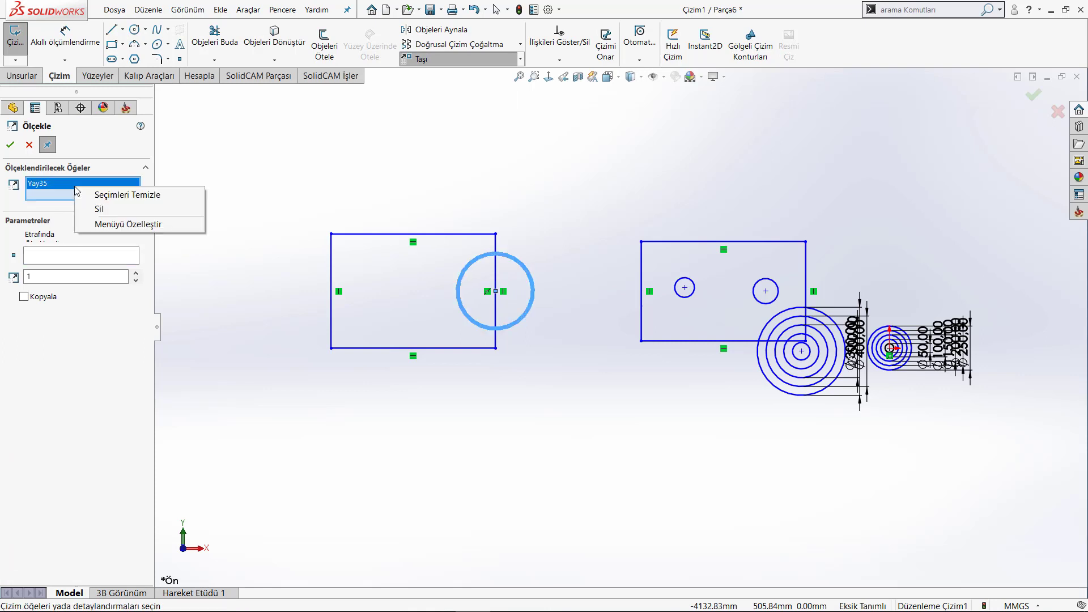
left_click(113, 194)
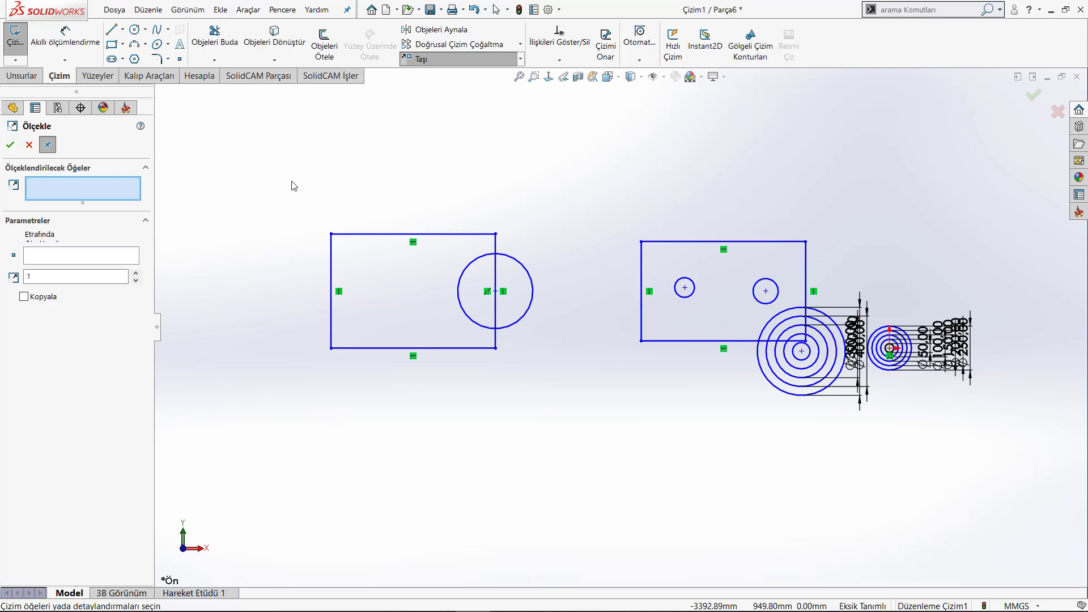
left_click_drag(309, 226, 572, 397)
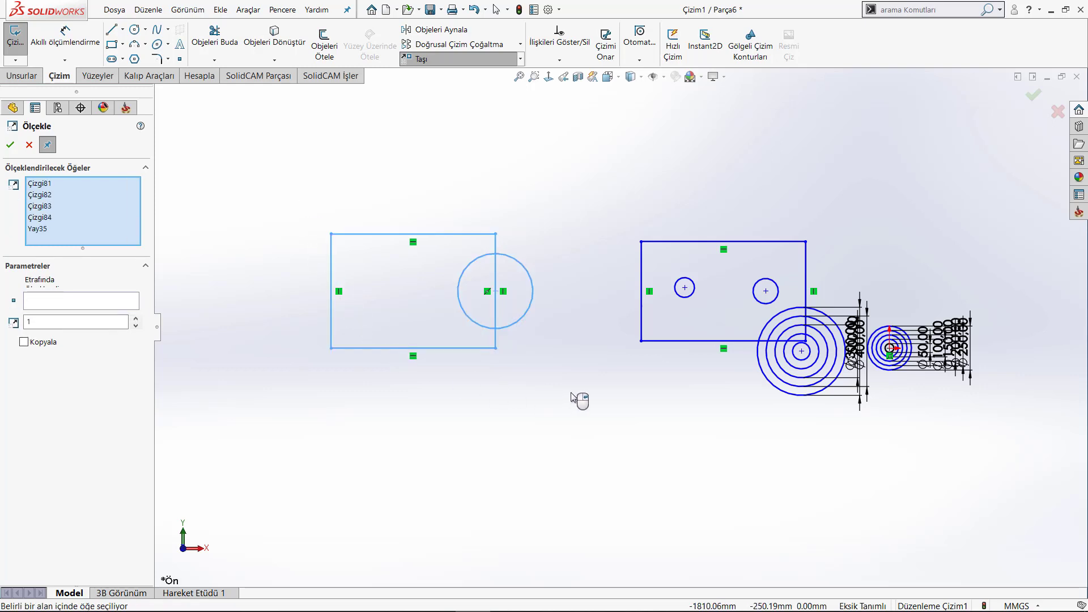
left_click(78, 306)
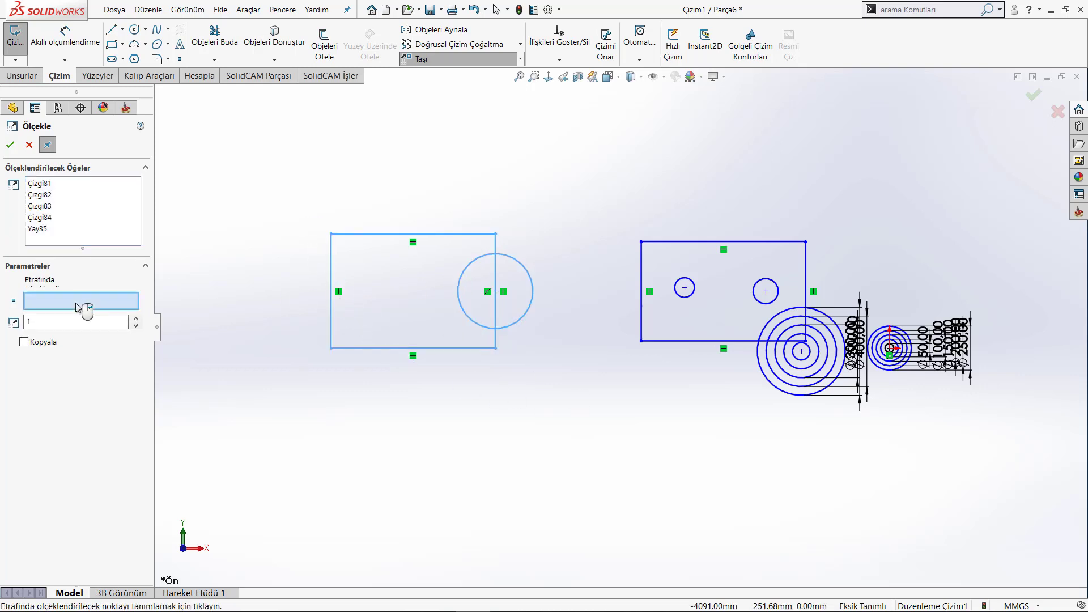
left_click(496, 291)
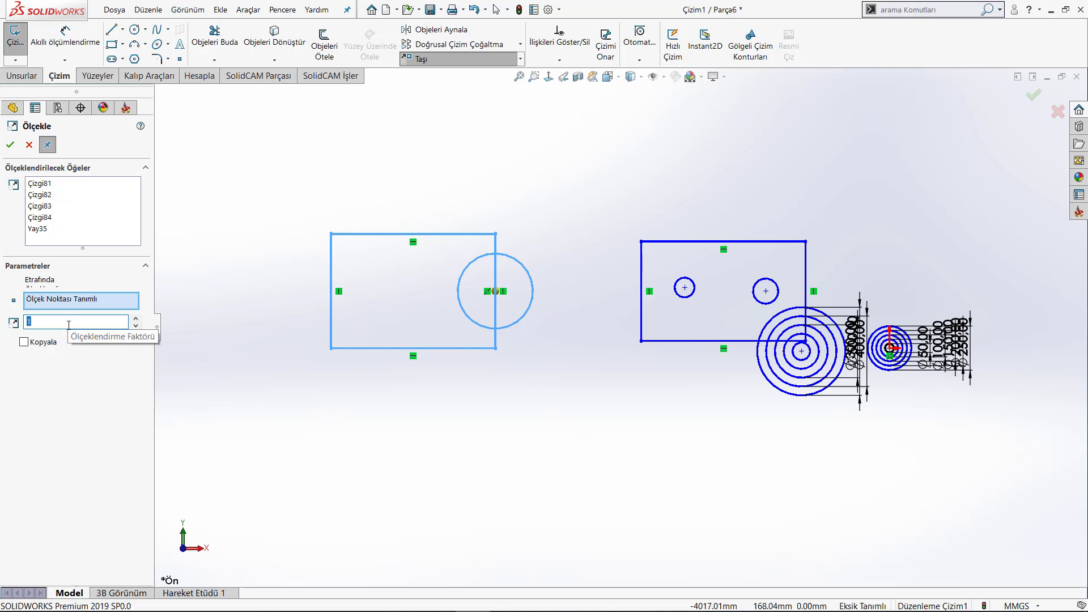
left_click(39, 325)
type("/2")
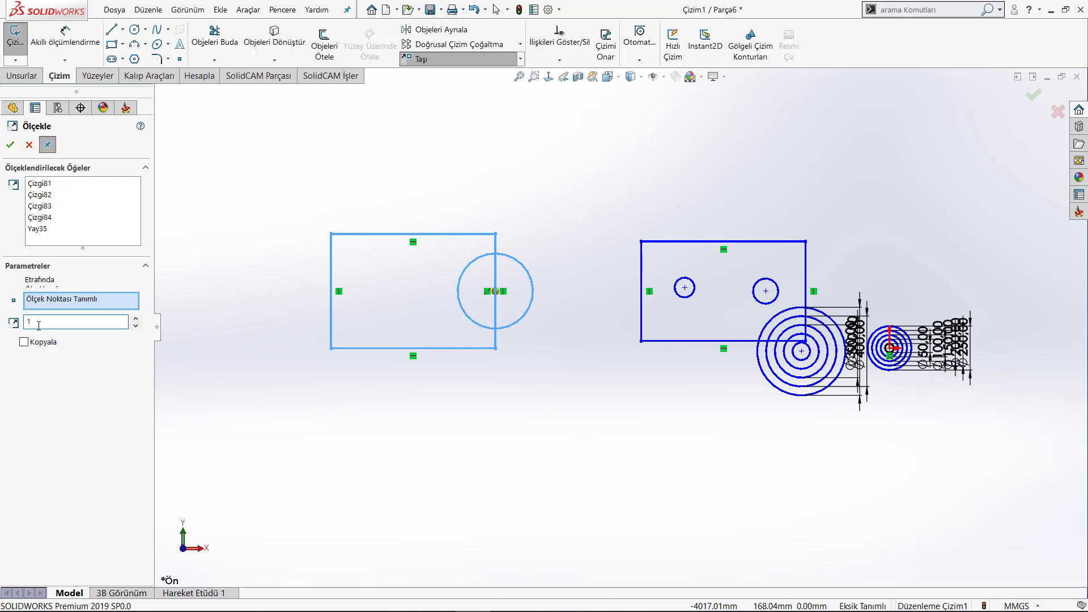
left_click(10, 146)
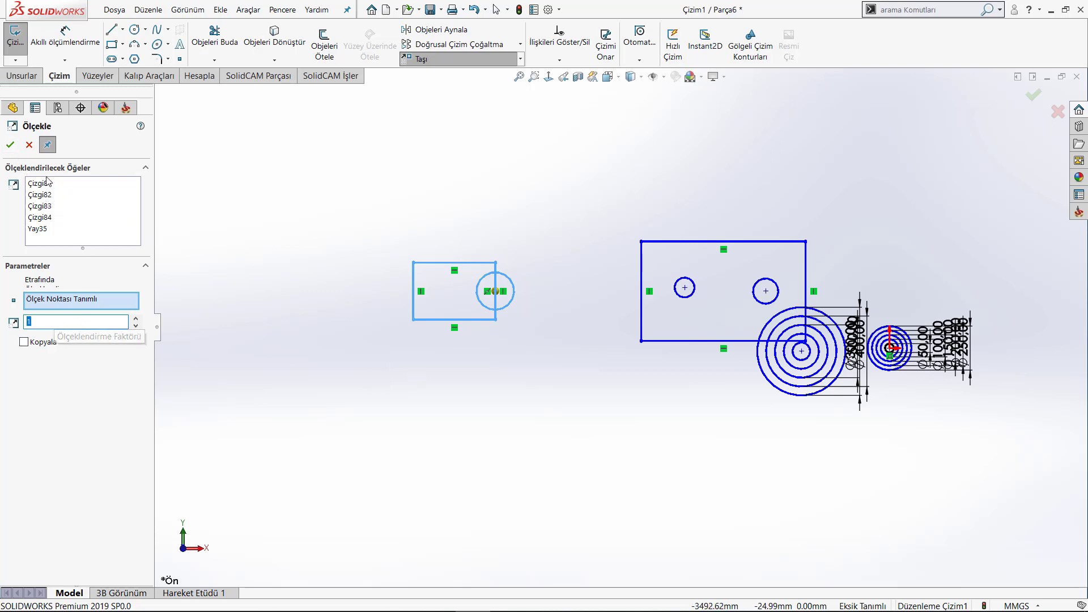
left_click(472, 10)
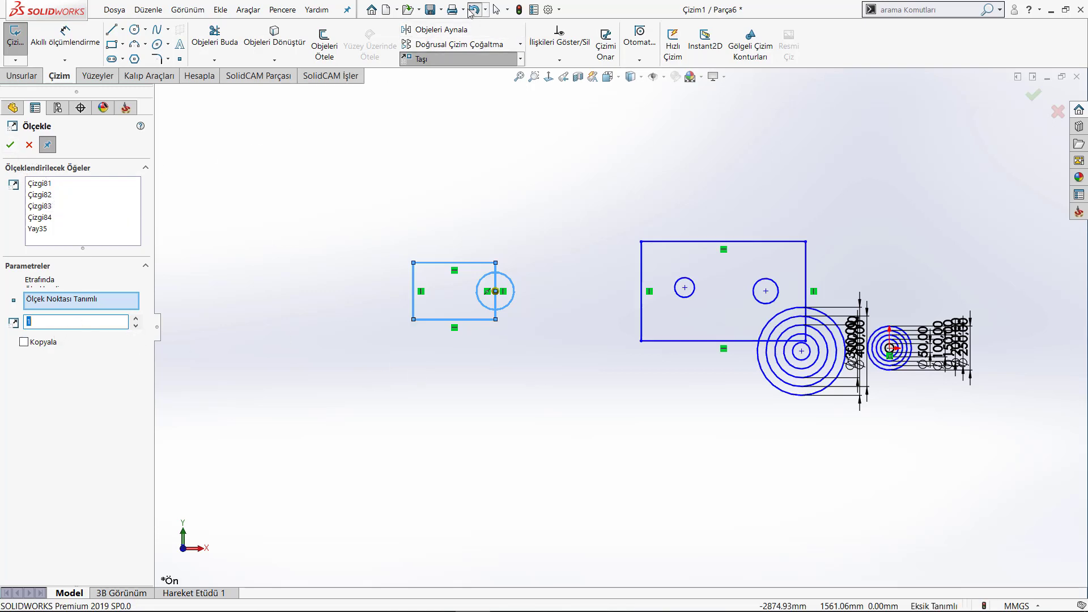
left_click(431, 58)
Step: Scale the left rectangle and its circle by 1/4 about the circle's centre
key("Escape")
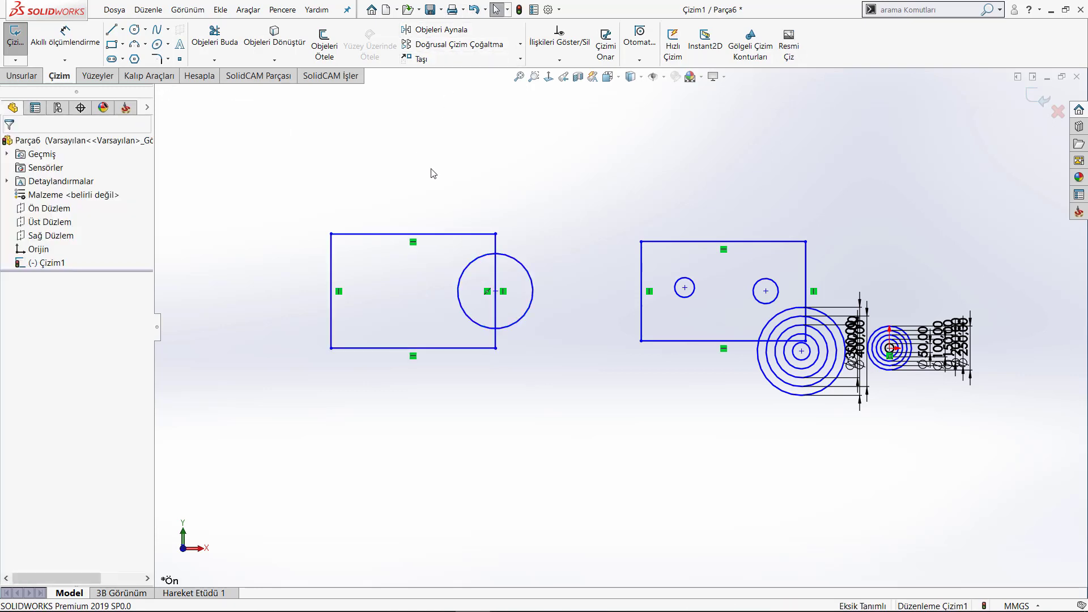
left_click_drag(260, 175, 614, 442)
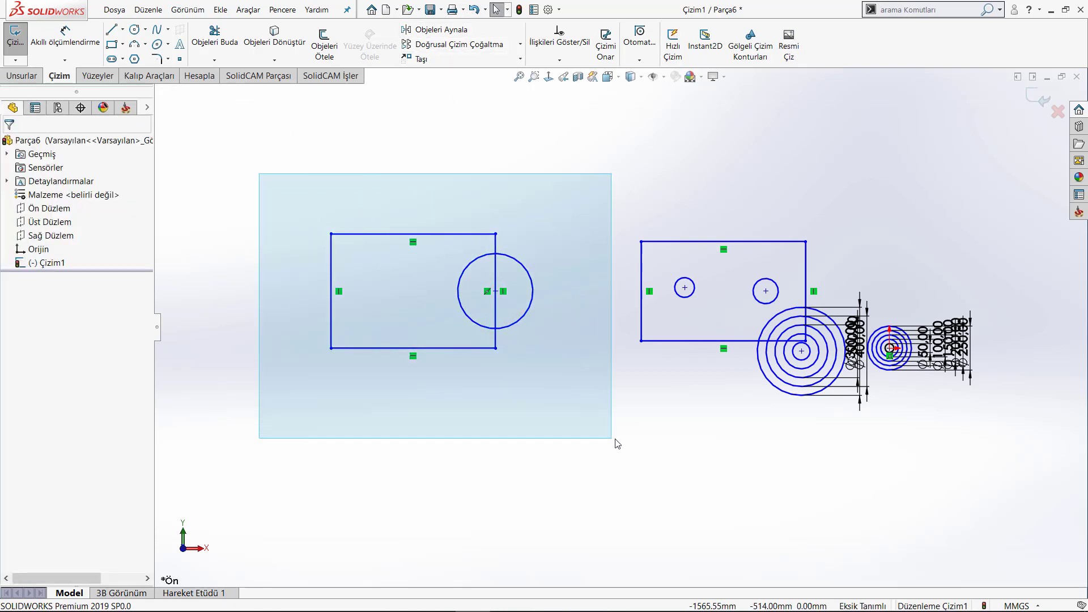
left_click(519, 58)
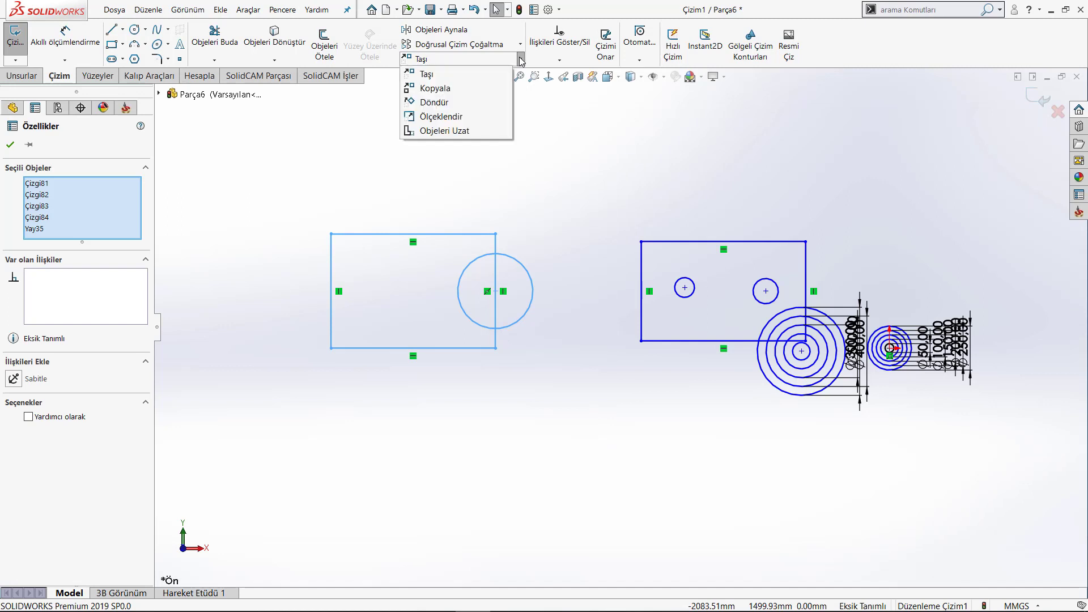
left_click(455, 117)
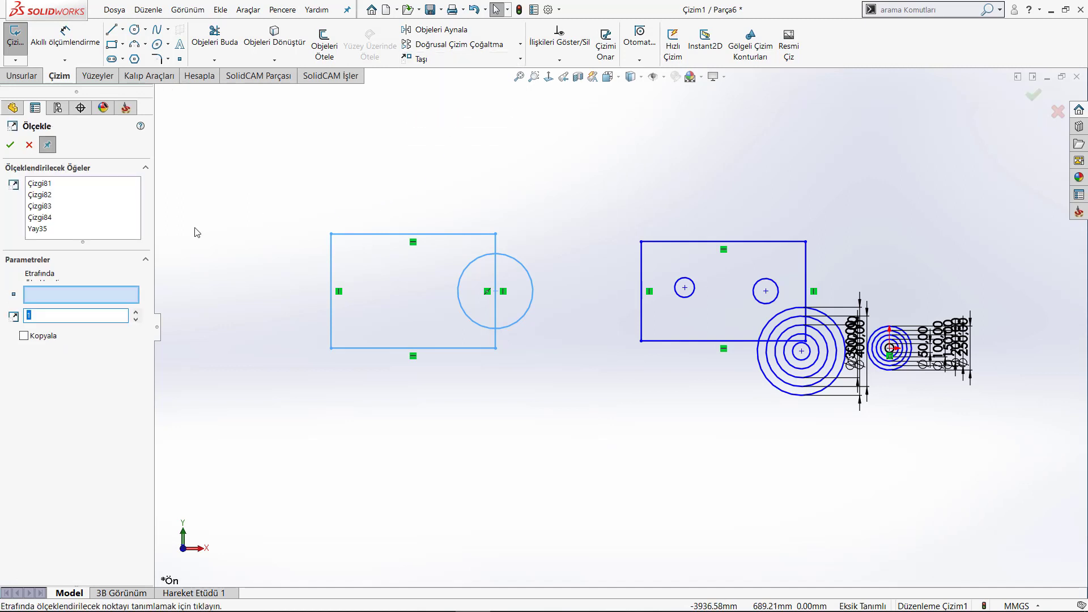
left_click(496, 293)
type("/4")
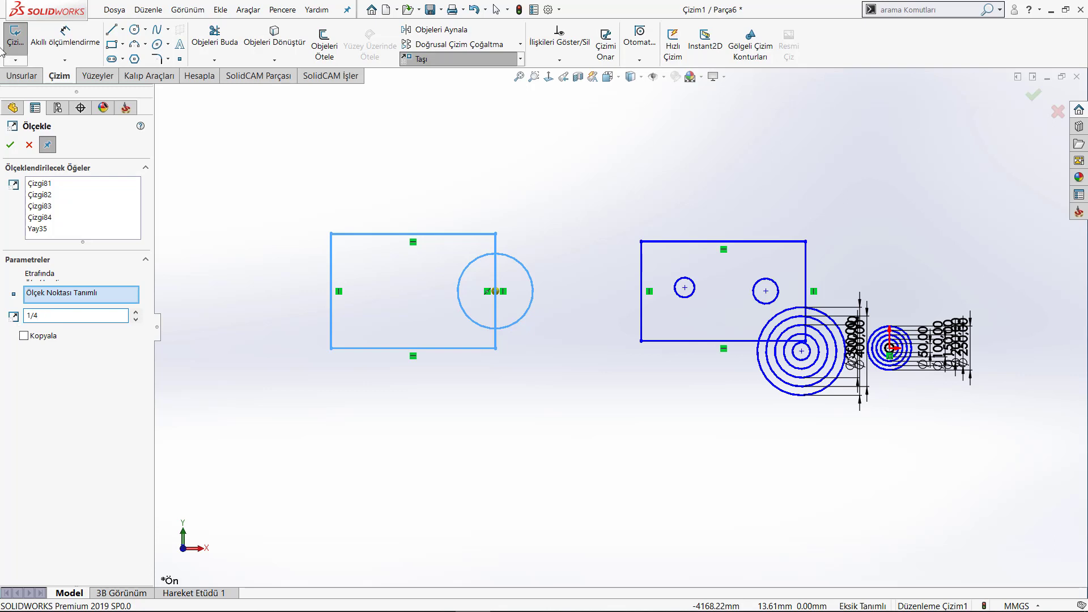
key("Return")
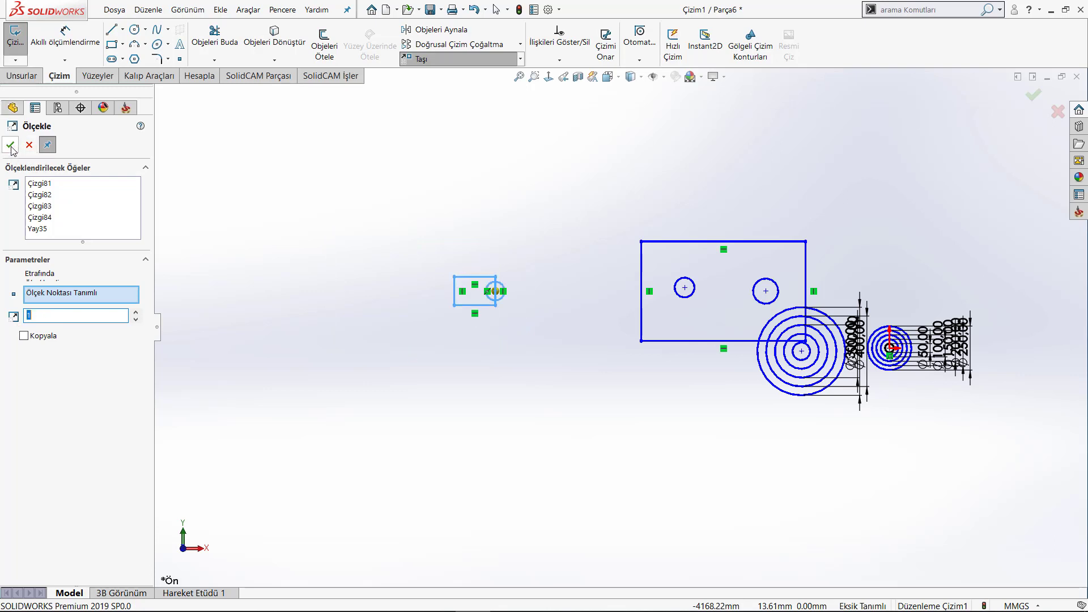
left_click(10, 145)
scroll(539, 284, "down", 1)
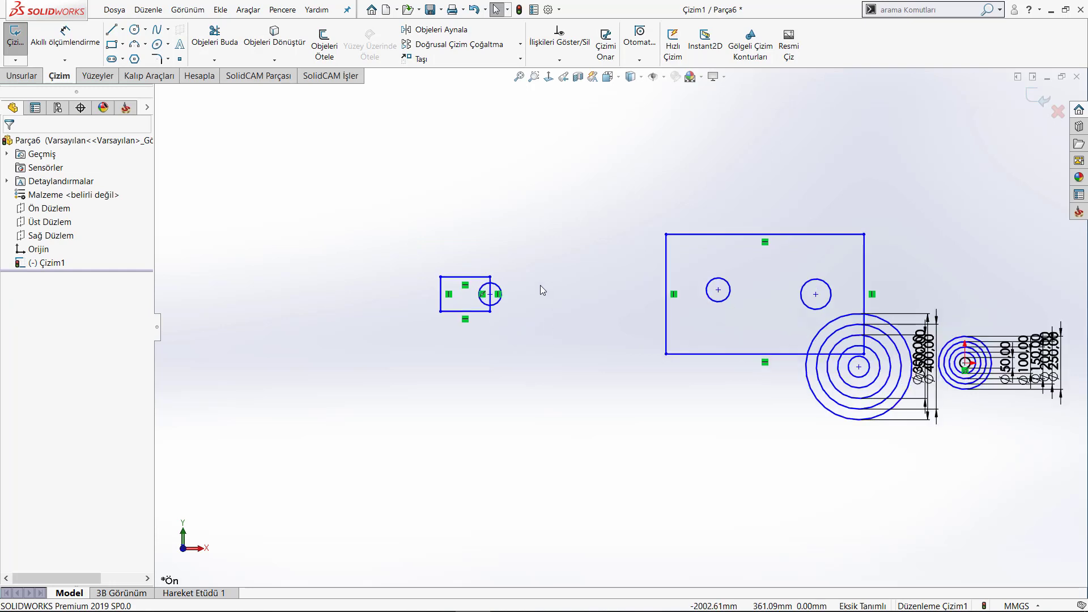
scroll(470, 306, "down", 3)
scroll(617, 308, "up", 2)
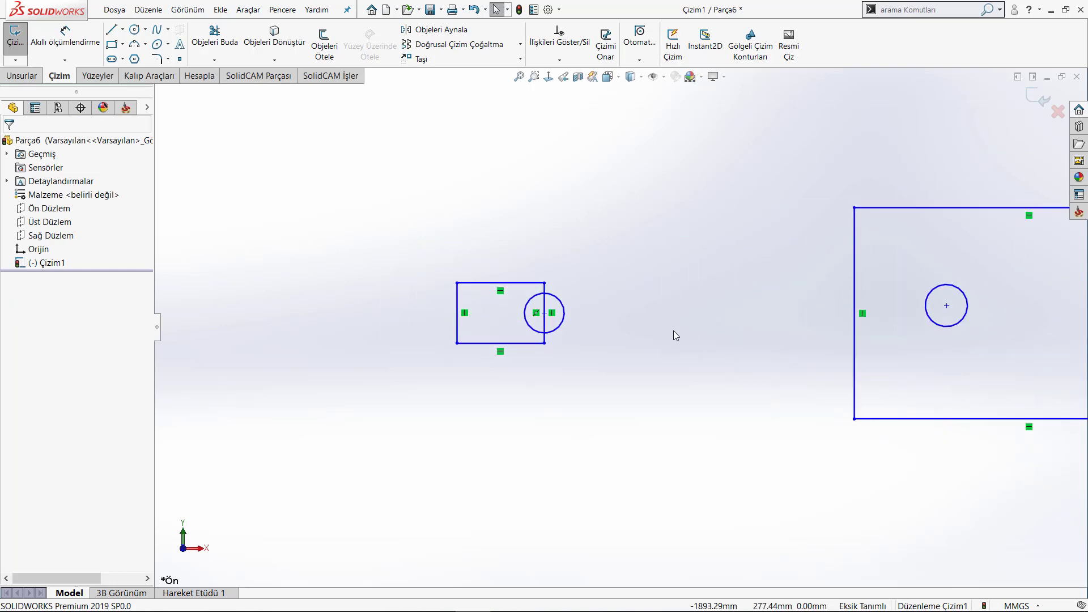
scroll(673, 331, "up", 2)
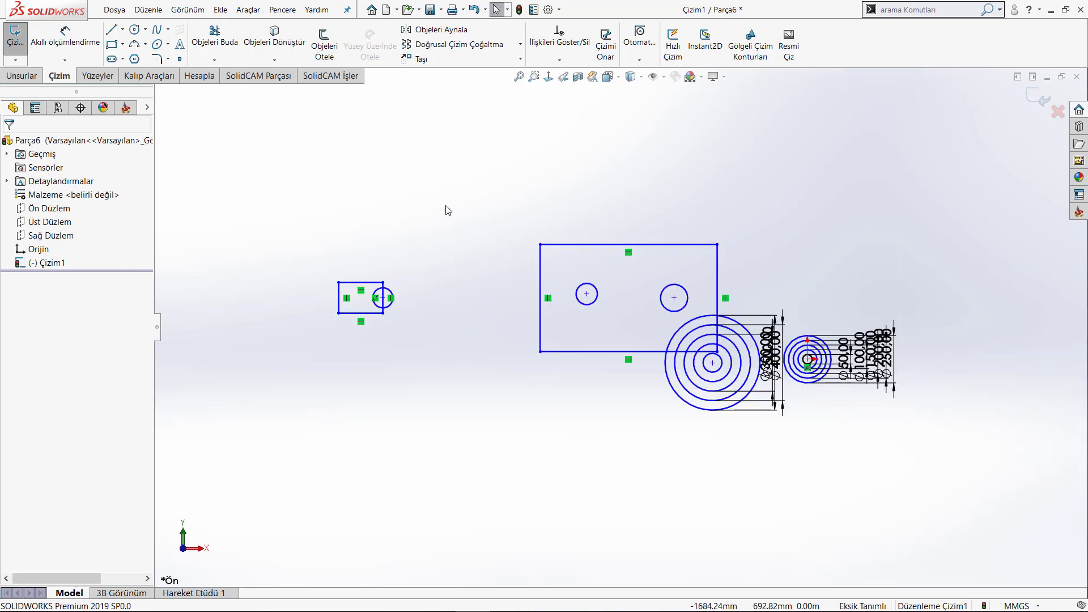